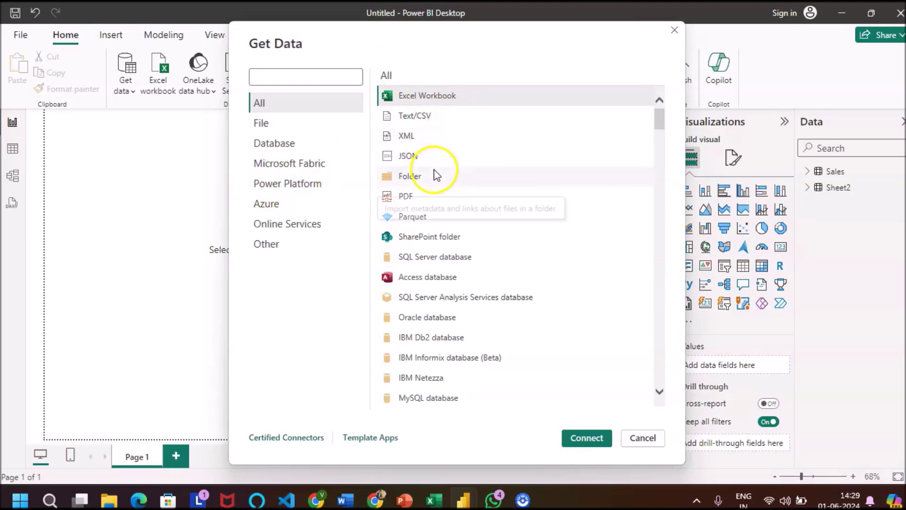
Step: Look through the full list of available data source connectors, and close the list without connecting
scroll(447, 254, "down", 3)
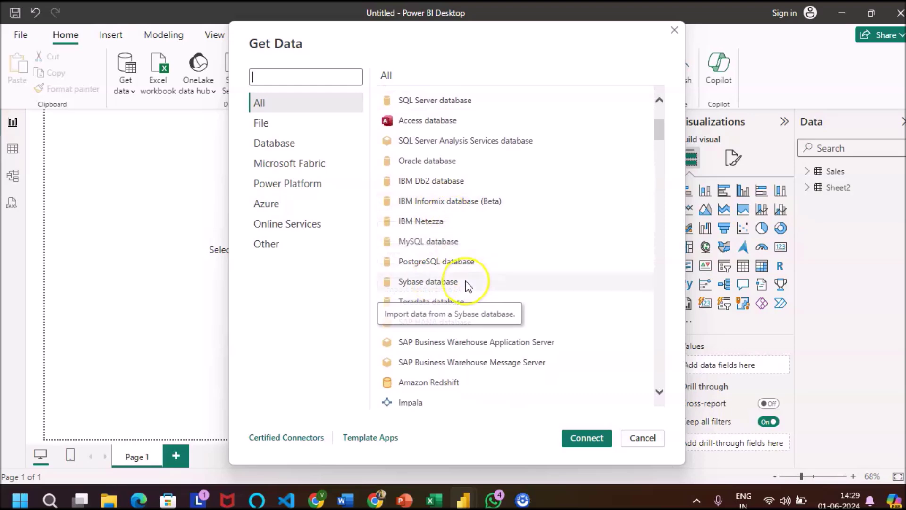
scroll(467, 284, "down", 6)
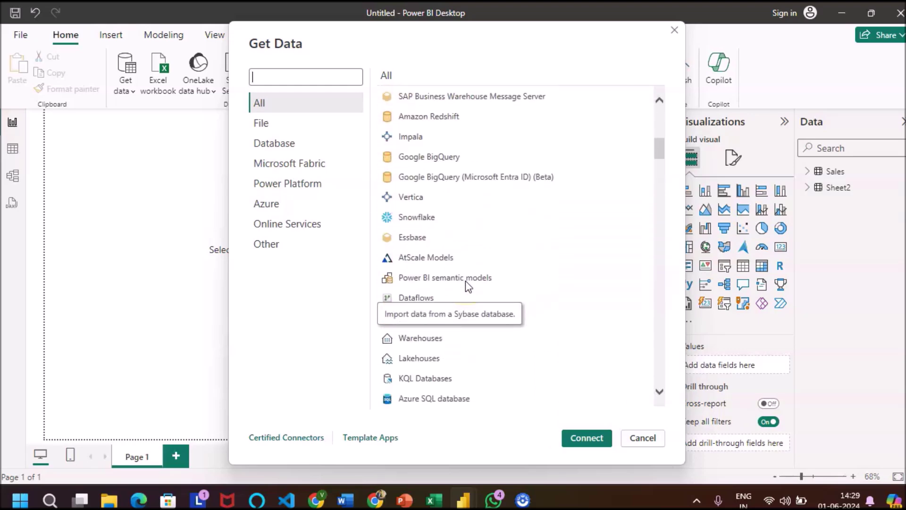
scroll(465, 280, "down", 5)
scroll(539, 406, "down", 10)
scroll(539, 406, "down", 10)
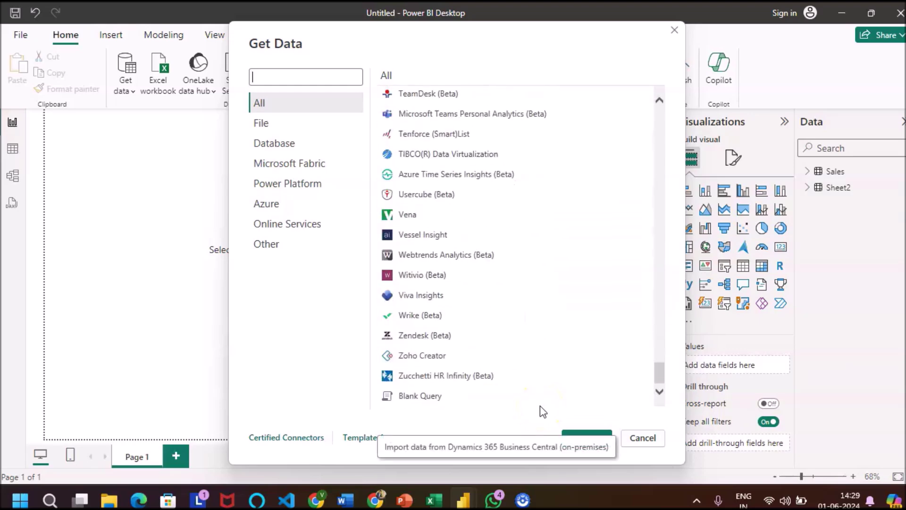
left_click(642, 439)
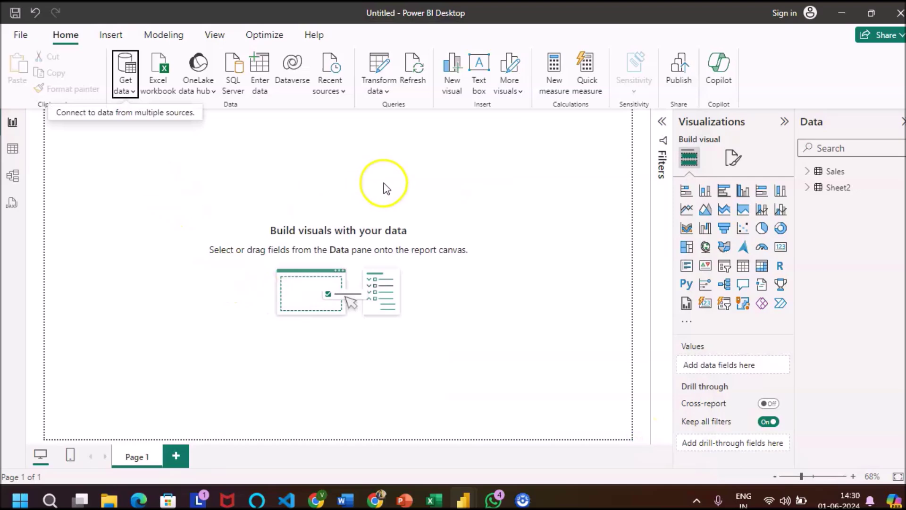
Step: Examine the imported rows of the Sales and Sheet2 tables in the table view
left_click(851, 175)
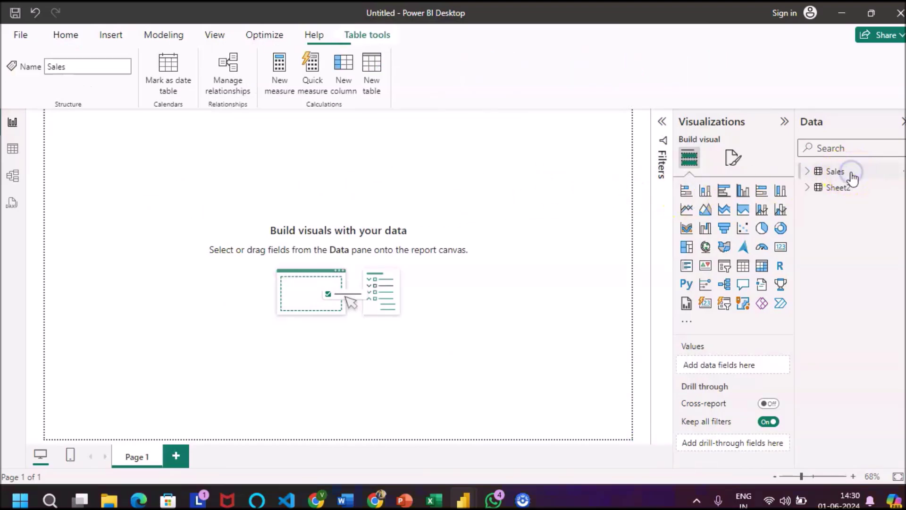
left_click(14, 149)
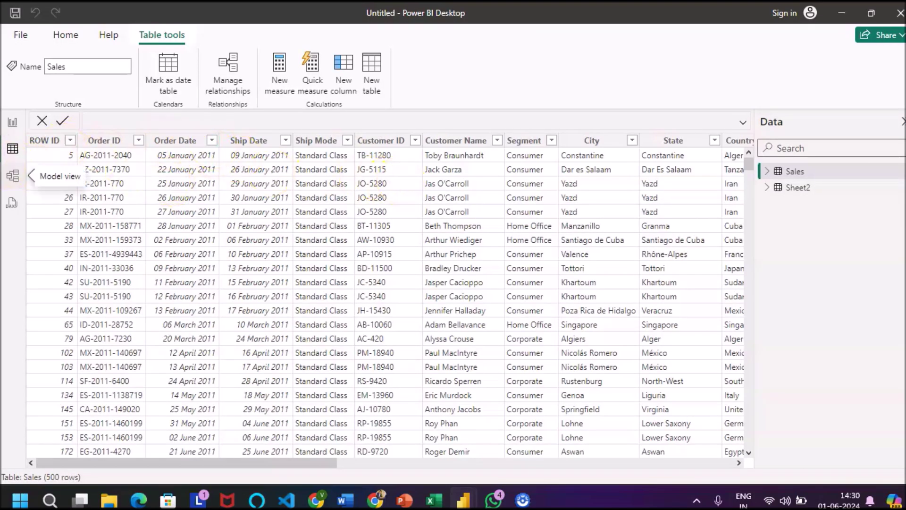
left_click(12, 122)
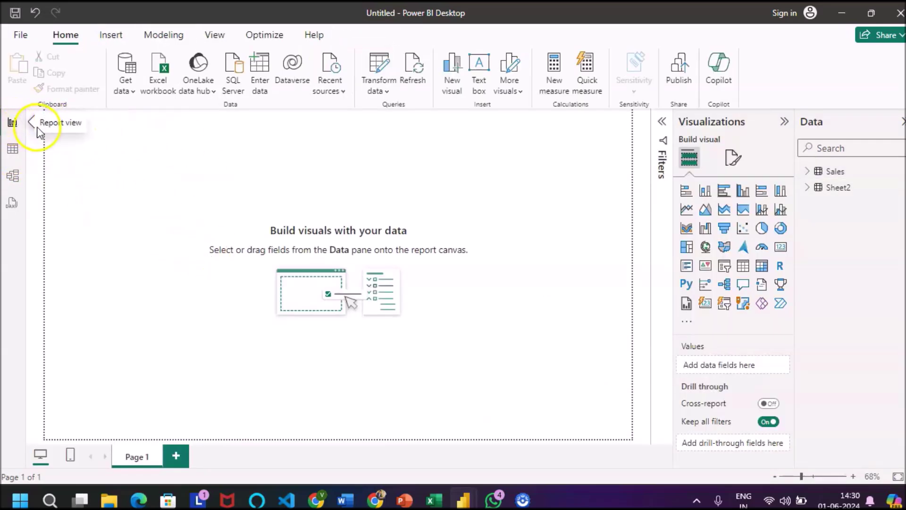
left_click(13, 150)
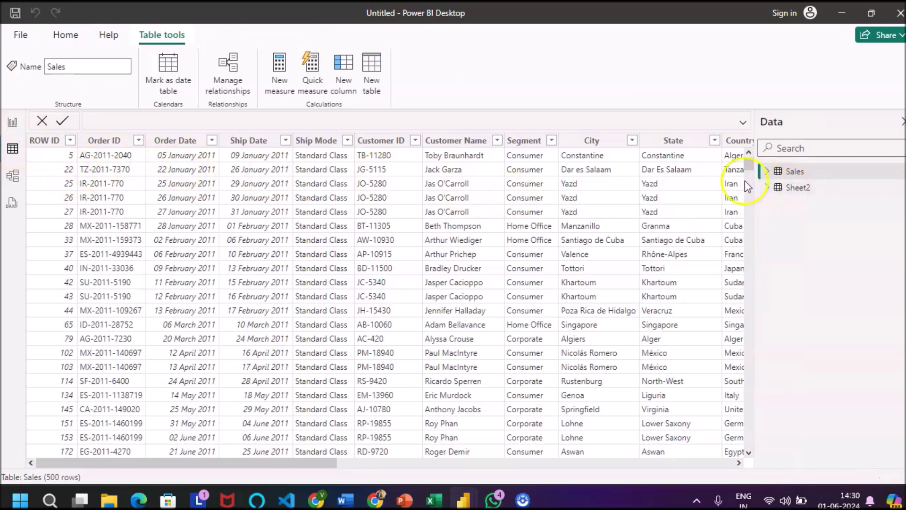
left_click(808, 189)
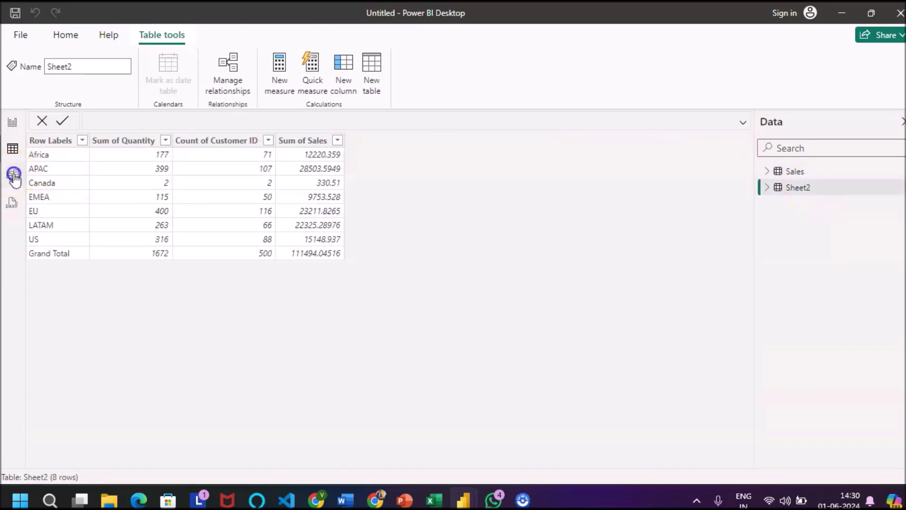
Step: Show the data model diagram and move the Sheet2 table card further away from the Sales card
left_click(14, 177)
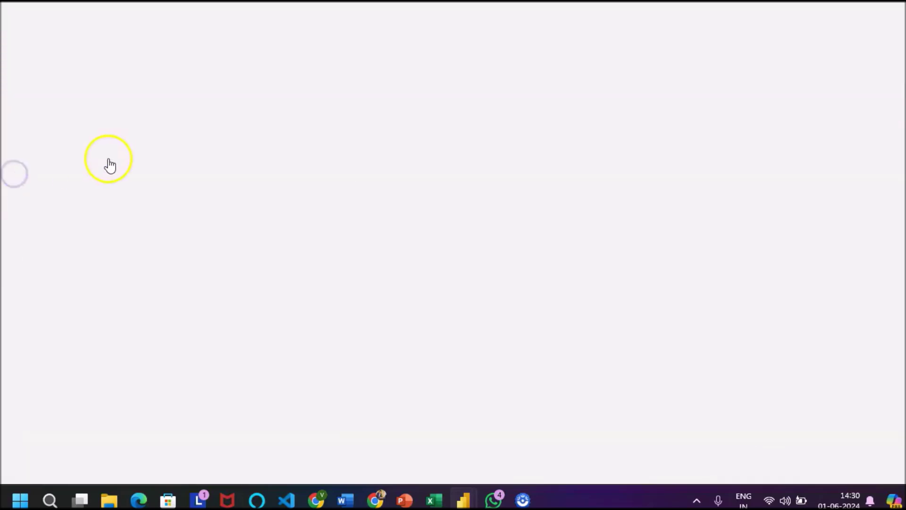
mouse_move(125, 183)
mouse_move(327, 219)
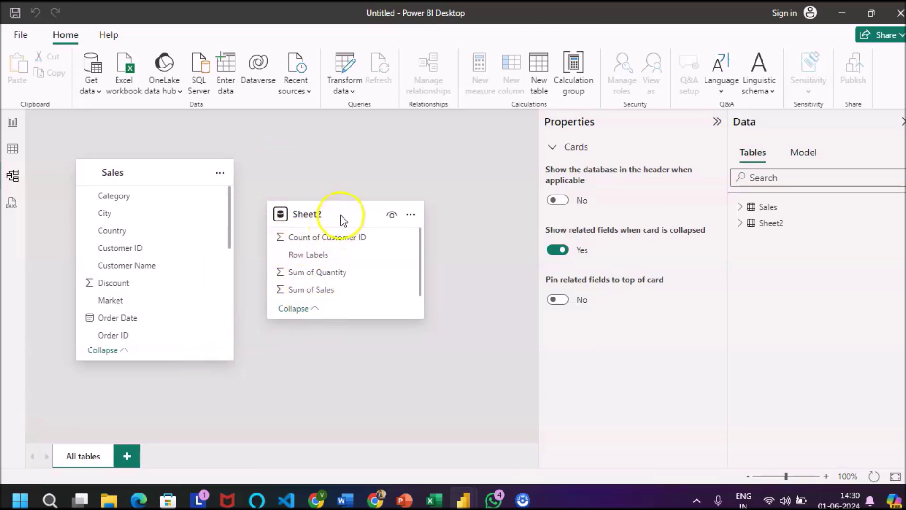
left_click_drag(342, 215, 370, 190)
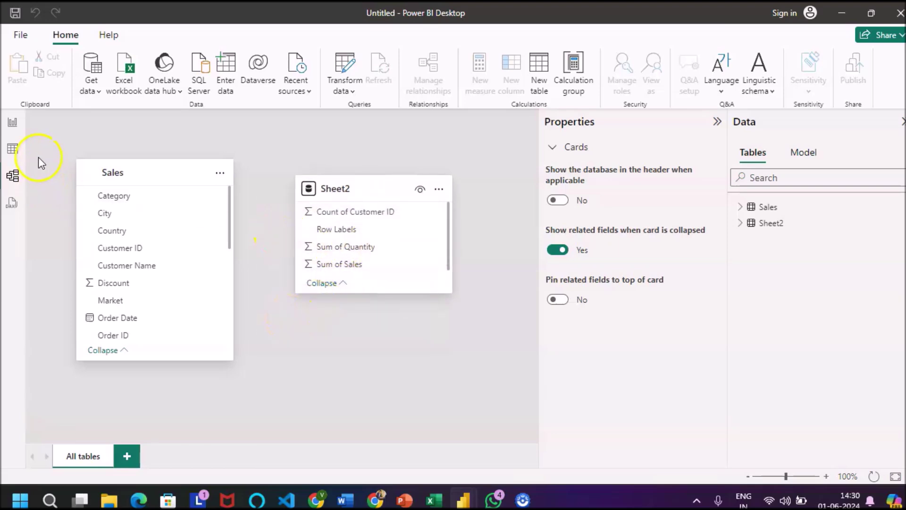
Step: Rename the Row Labels column of the Sheet2 table to Market
left_click(9, 150)
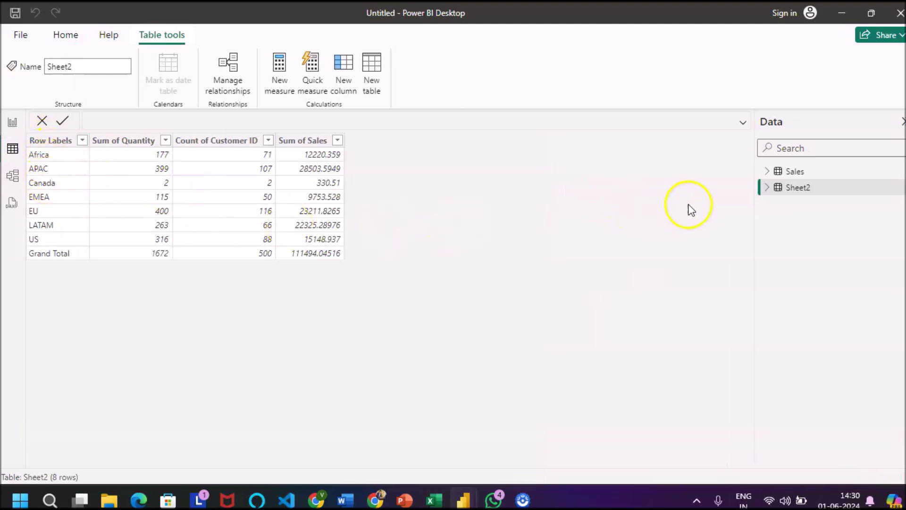
left_click(766, 190)
double_click(820, 220)
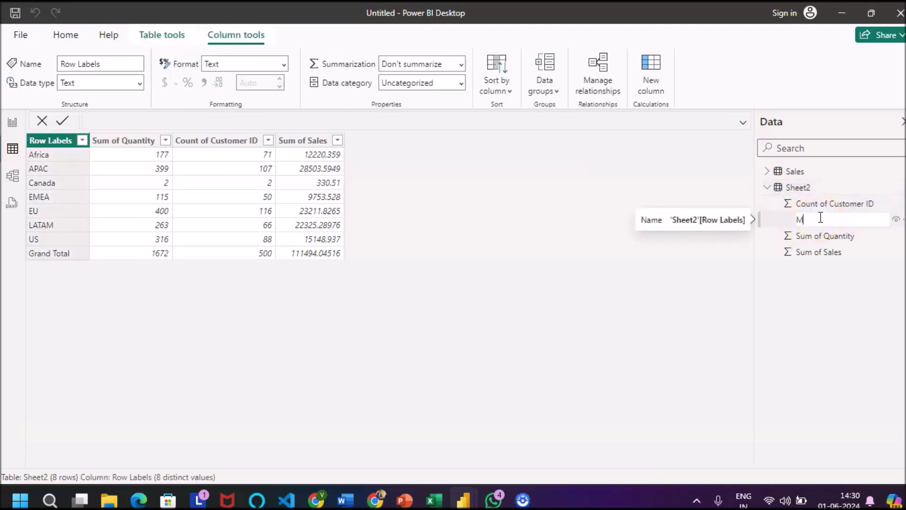
type("Market")
key("Return")
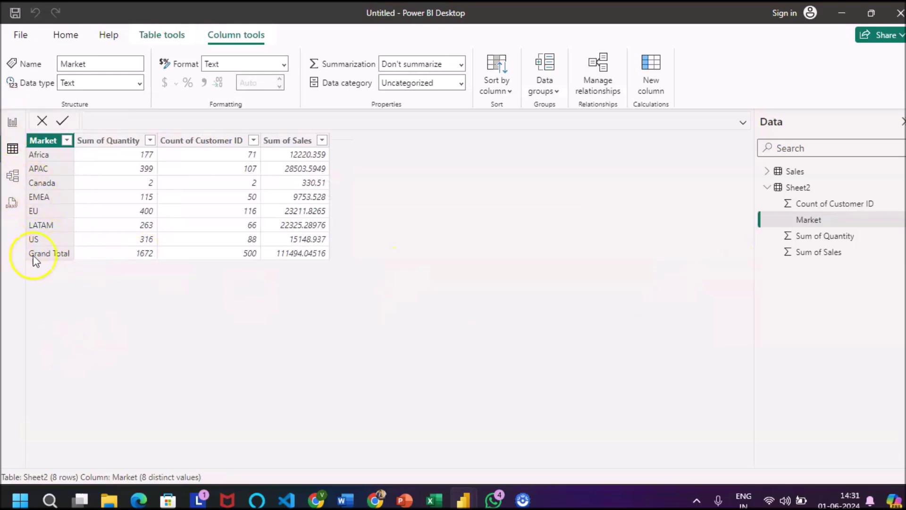
Step: Open the data in the Power Query Editor and rename the Sheet2 query to Region
left_click(66, 36)
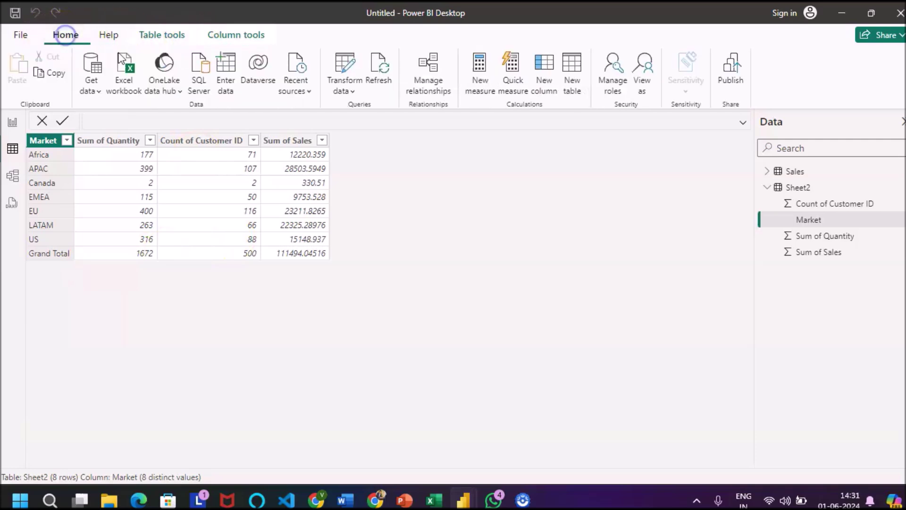
left_click(344, 92)
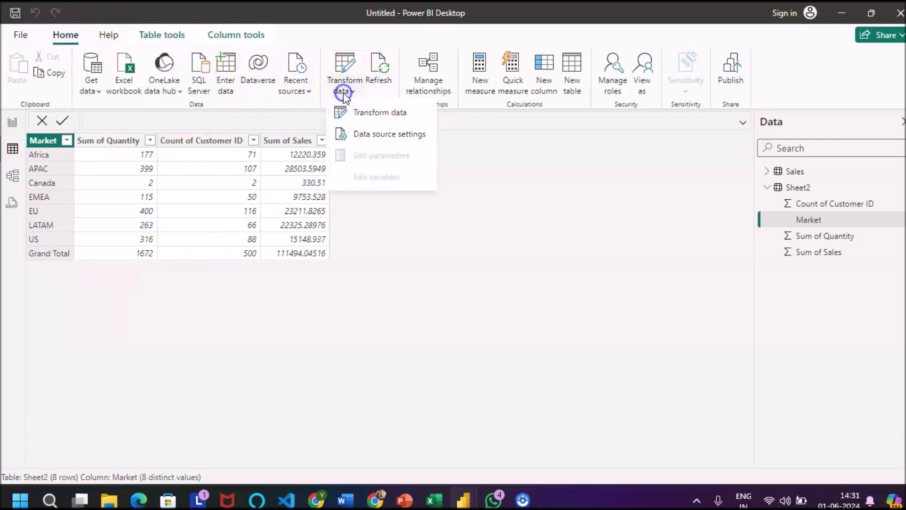
left_click(374, 112)
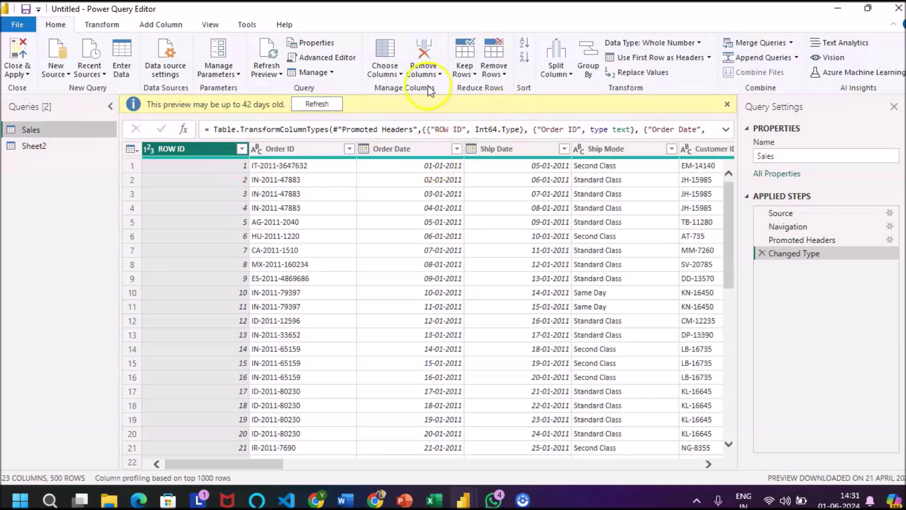
left_click(49, 149)
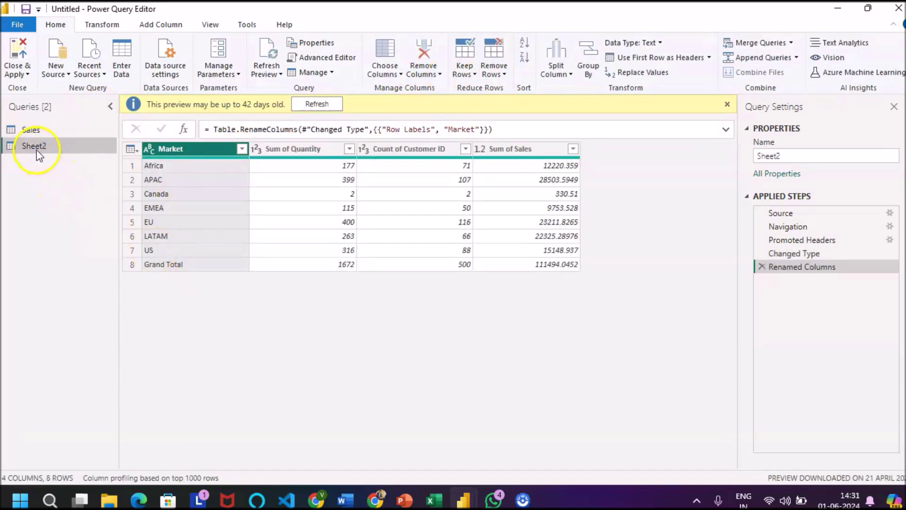
double_click(37, 144)
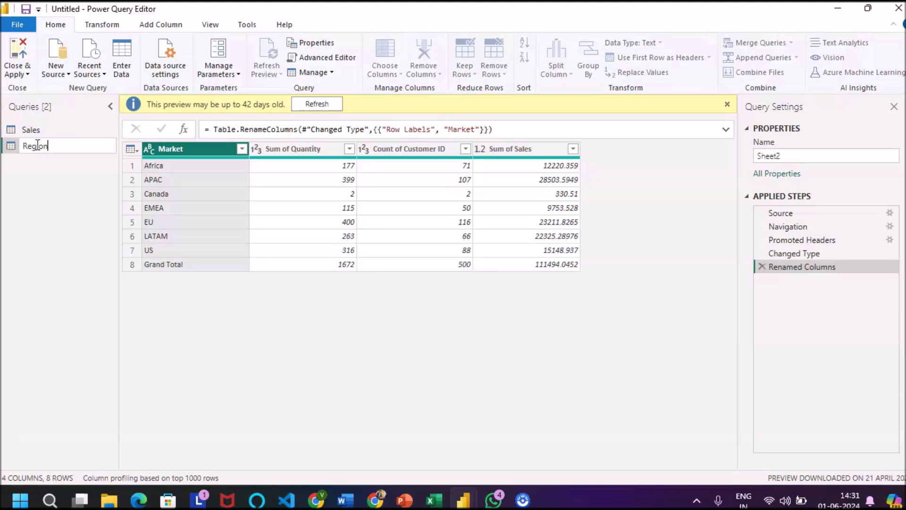
key("Return")
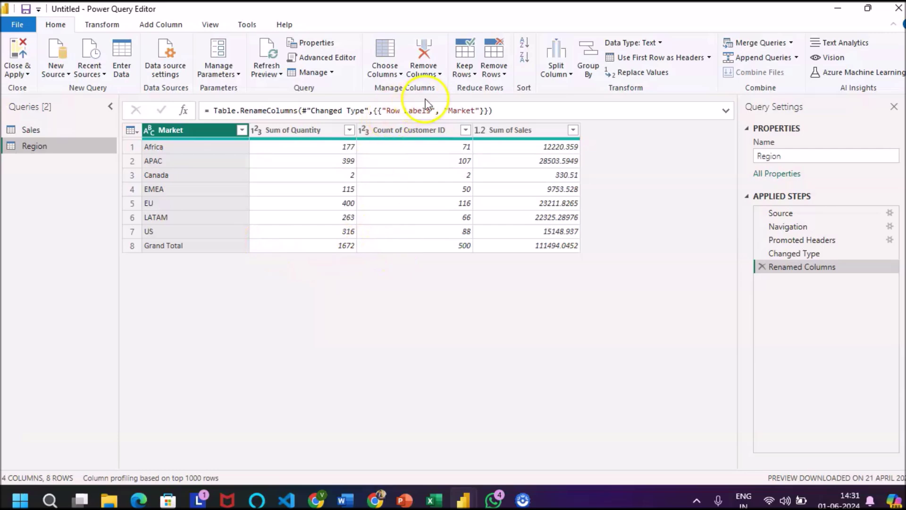
Step: Remove the 1 bottom row, Grand Total, from the Region query
left_click(493, 71)
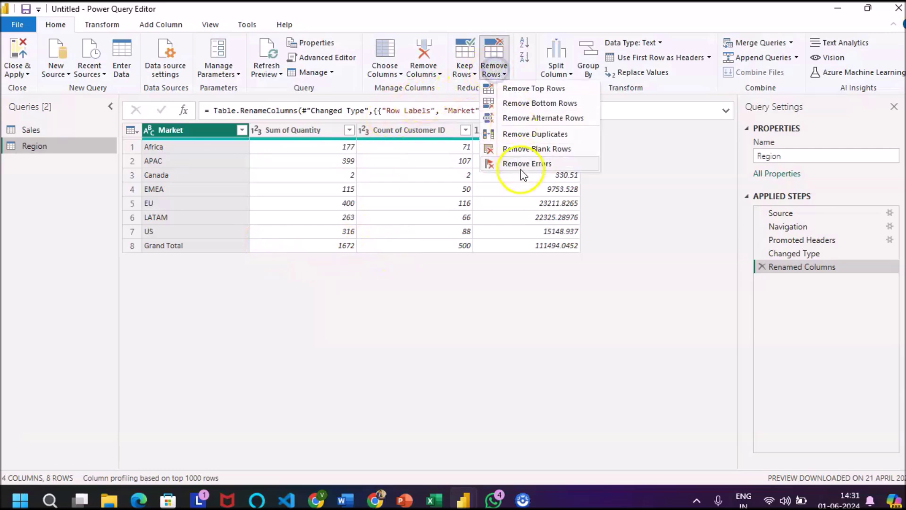
left_click(533, 104)
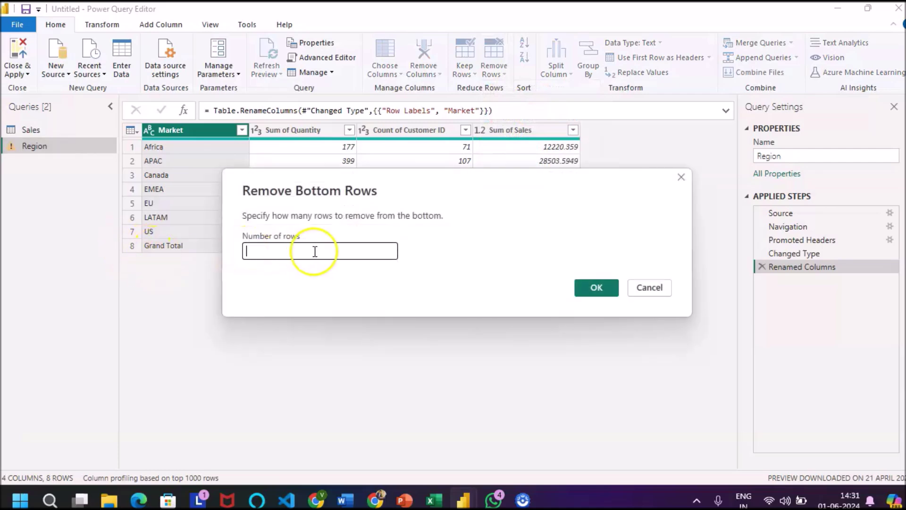
left_click(593, 287)
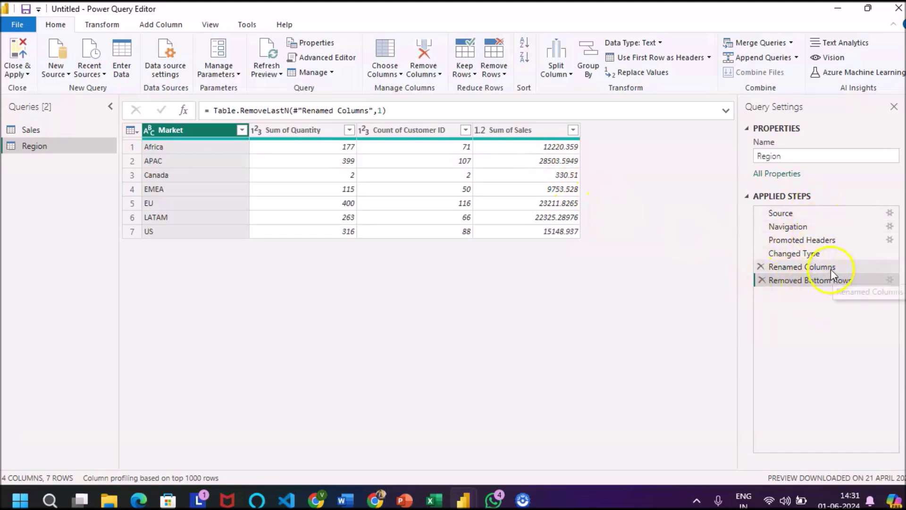
Step: Review the Region query at its Renamed Columns, Changed Type and Removed Bottom Rows applied steps
left_click(800, 266)
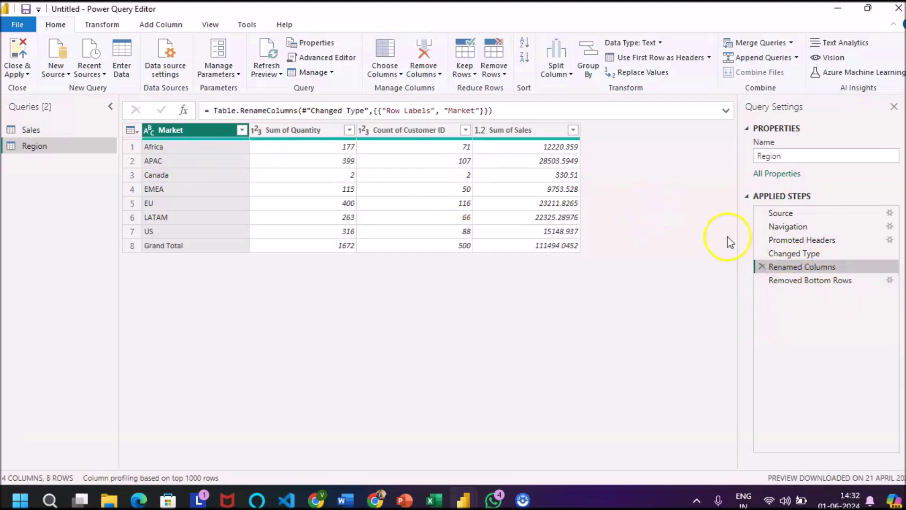
left_click(797, 255)
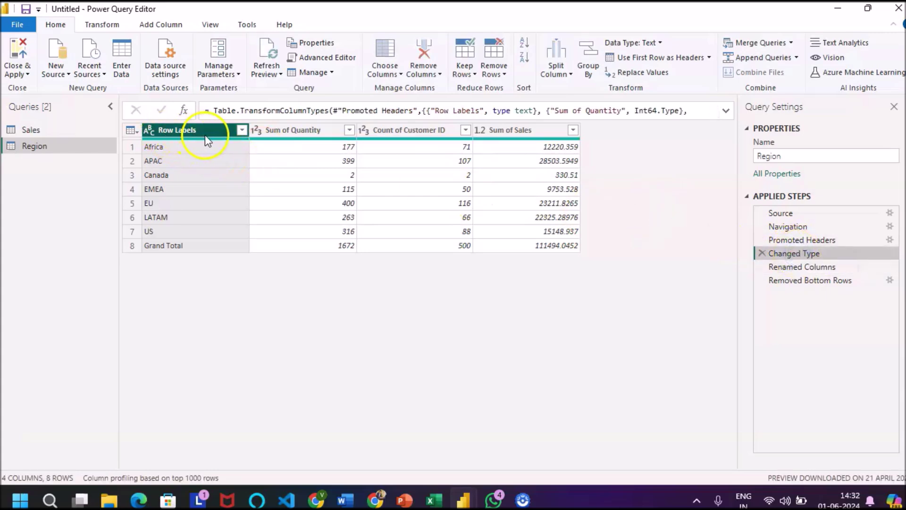
left_click(802, 267)
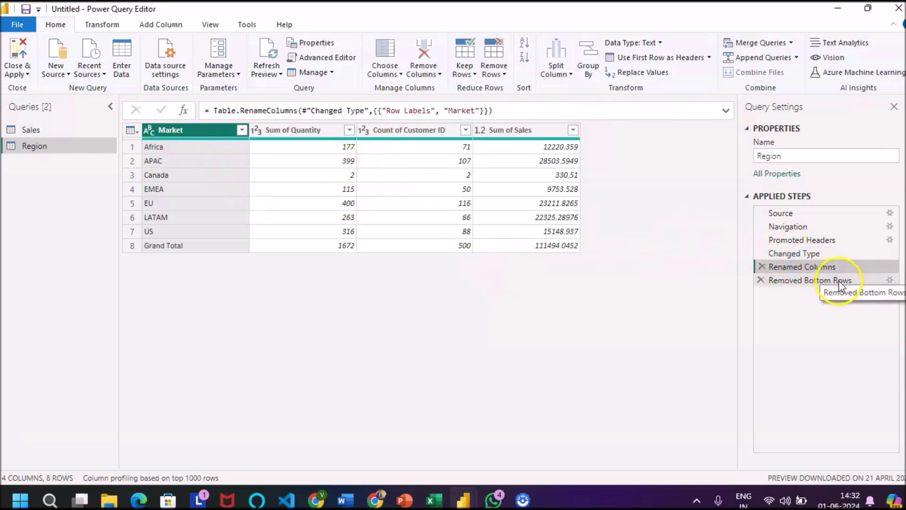
left_click(838, 283)
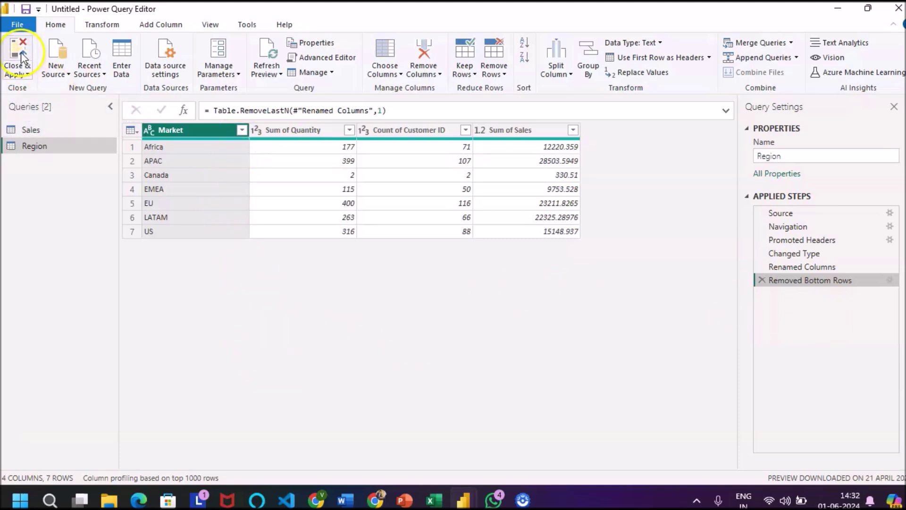
Step: Apply the query changes, close the Power Query Editor and show the data model diagram
left_click(22, 74)
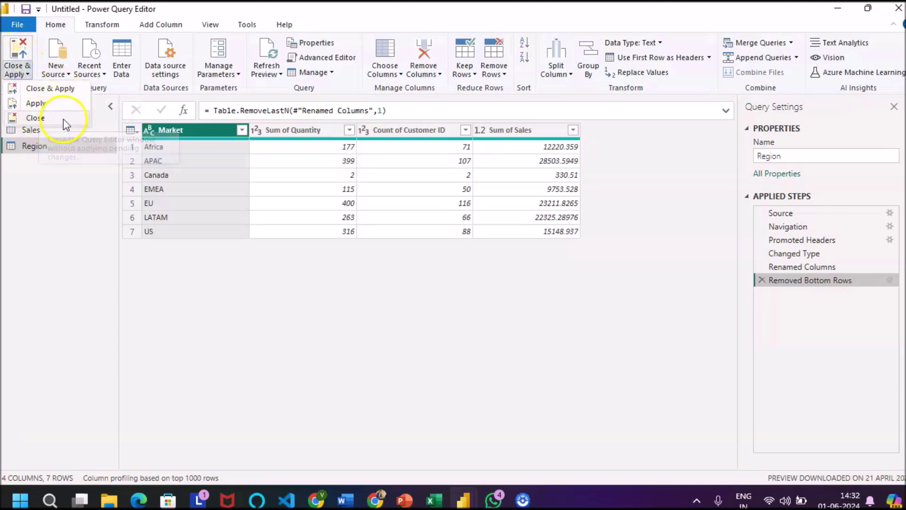
left_click(46, 89)
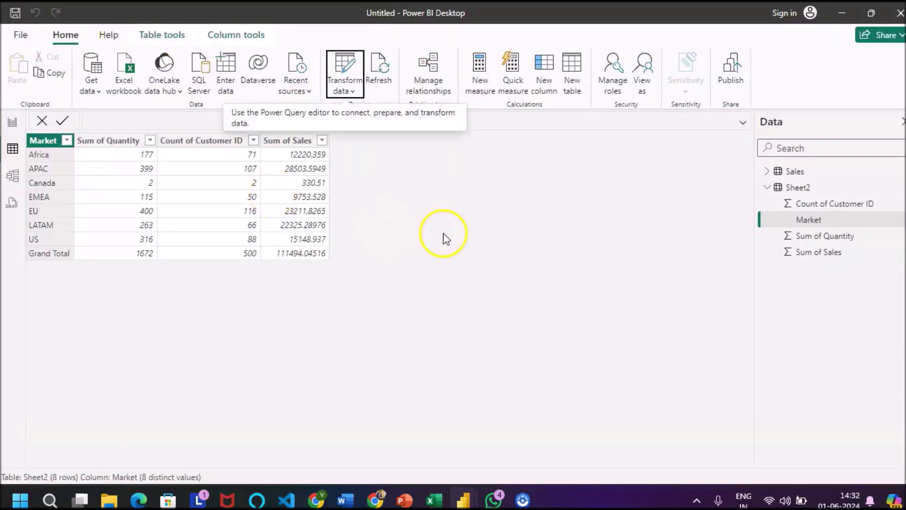
left_click(13, 175)
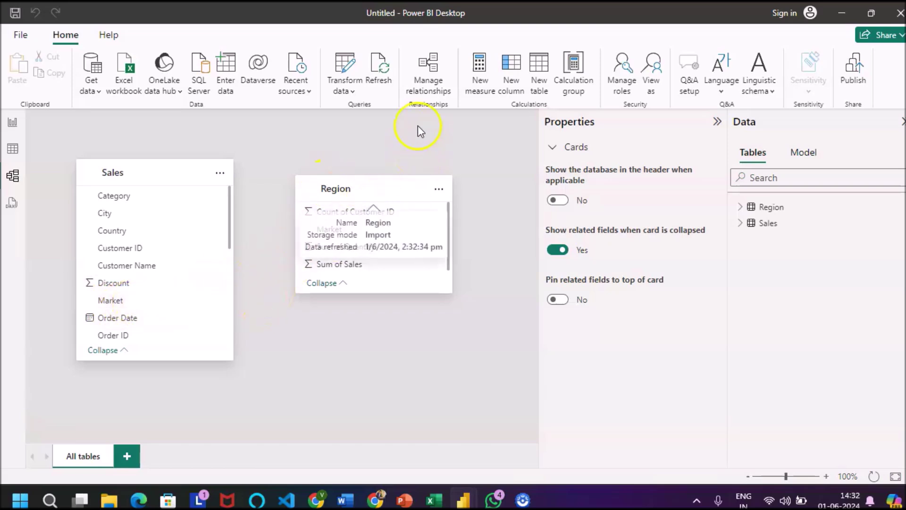
Step: Start a new relationship in the relationship manager, with the Market column of the Sales table as its from side
left_click(436, 75)
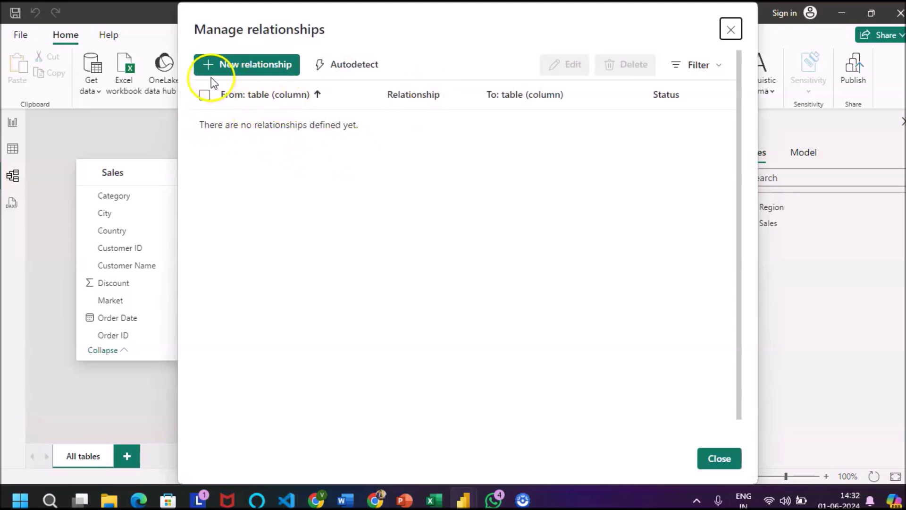
left_click(234, 67)
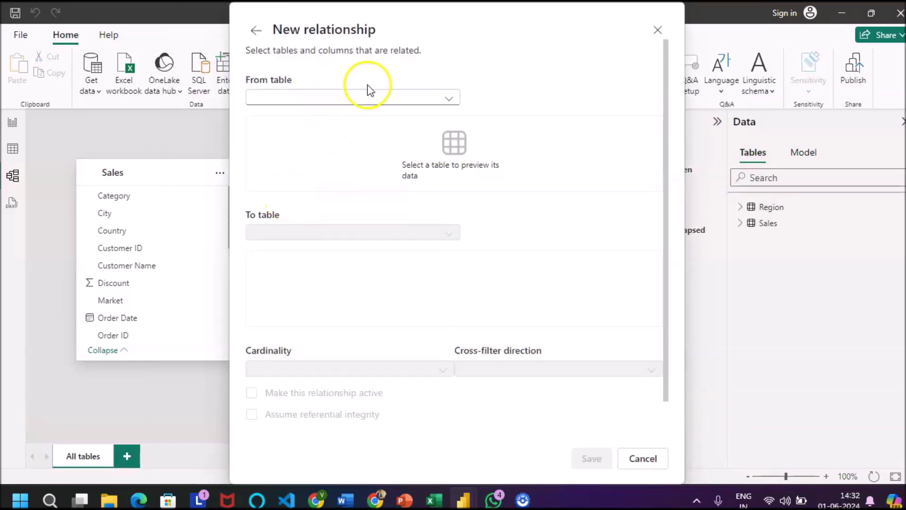
left_click(434, 97)
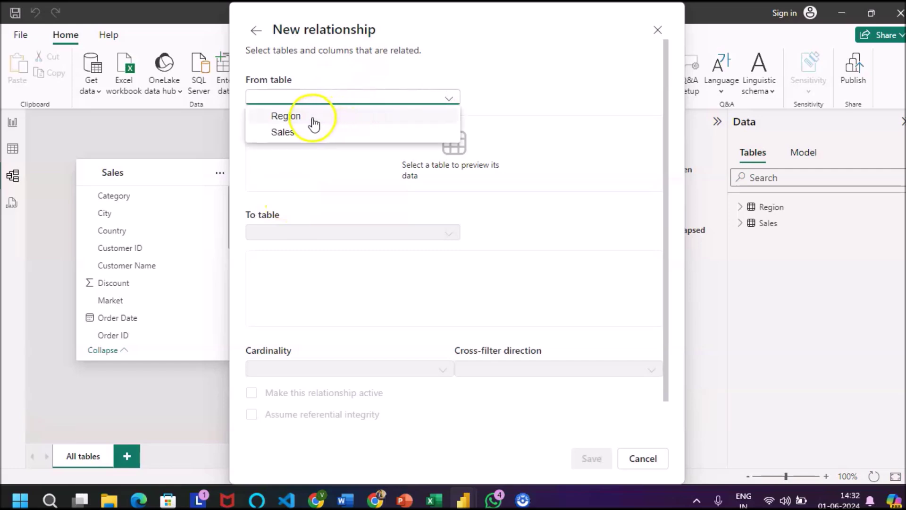
left_click(303, 133)
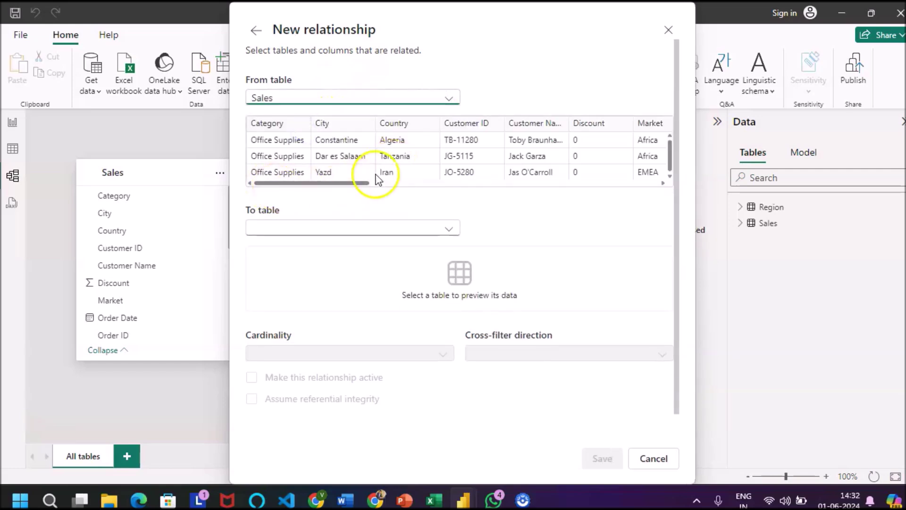
left_click_drag(330, 183, 409, 198)
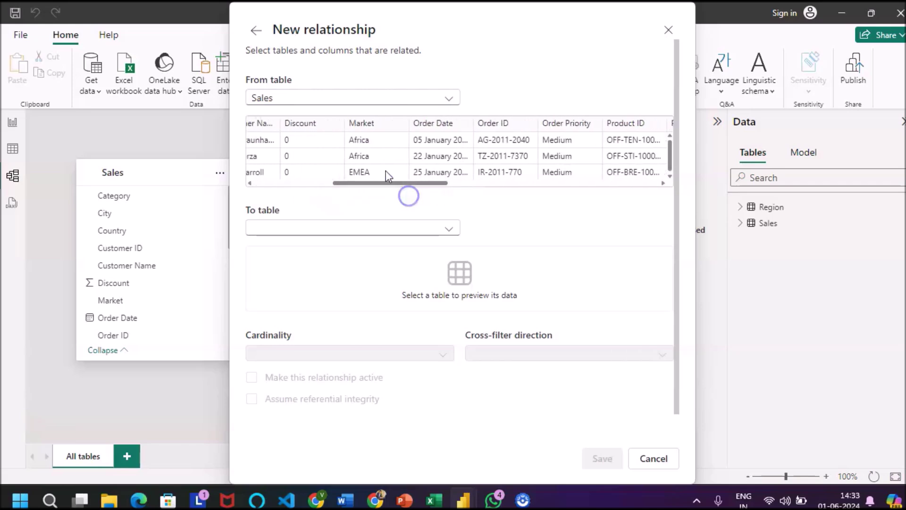
left_click(377, 124)
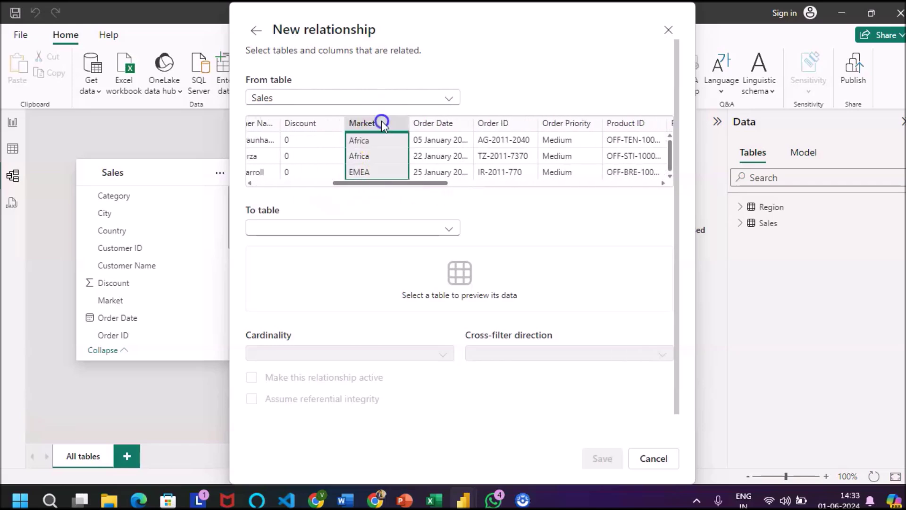
Step: Relate it to the Market column of the Region table, save the relationship and space the Region card farther from Sales in the diagram
left_click(421, 230)
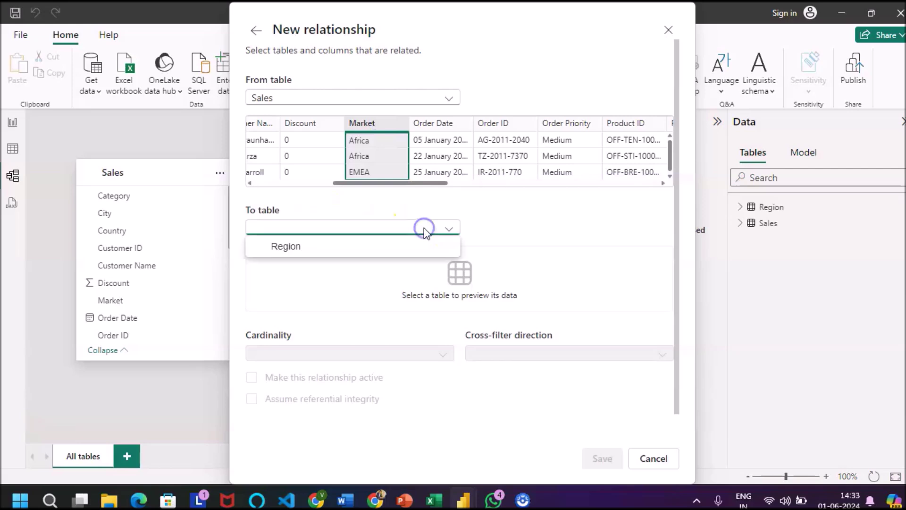
left_click(320, 247)
left_click(336, 253)
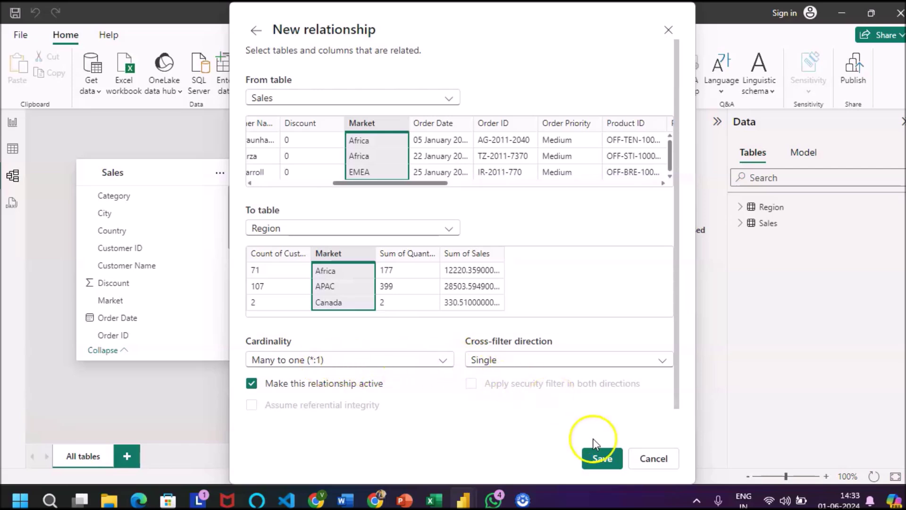
left_click(601, 459)
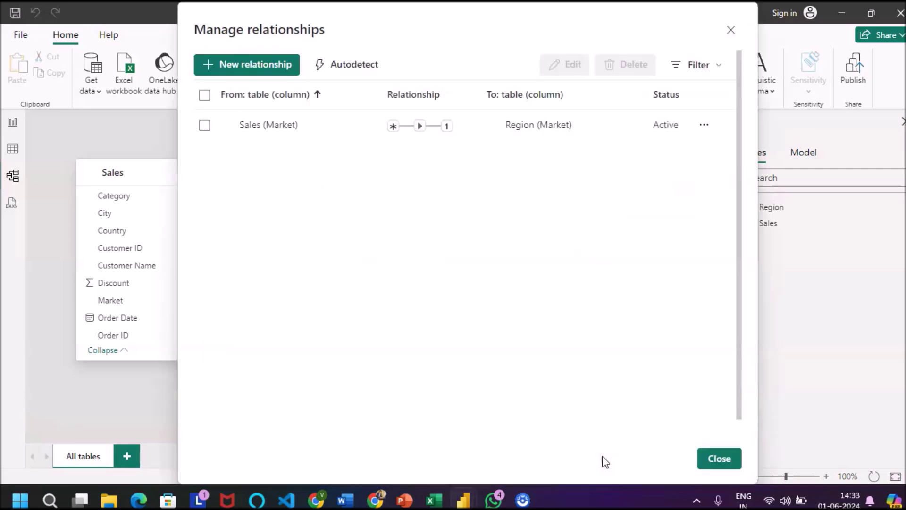
left_click(721, 459)
left_click_drag(374, 188, 447, 196)
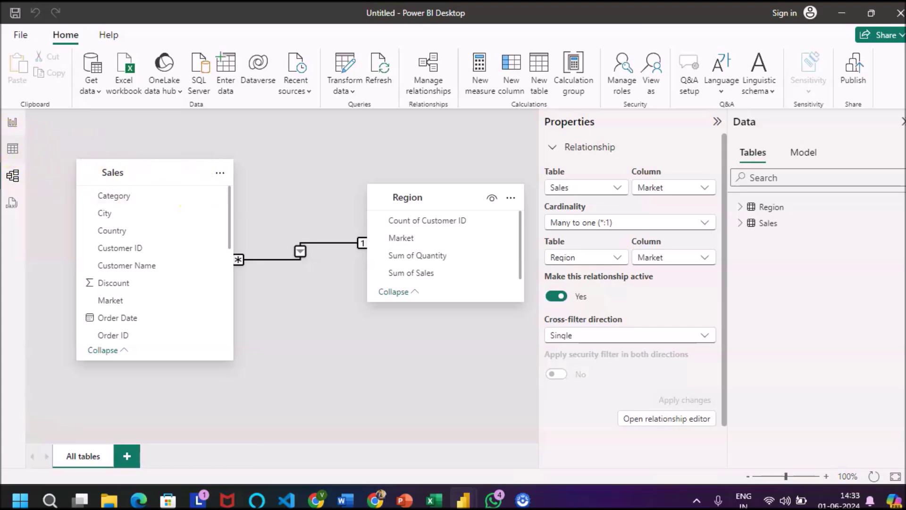
Step: Add an empty stacked bar chart to report Page 1
left_click(15, 127)
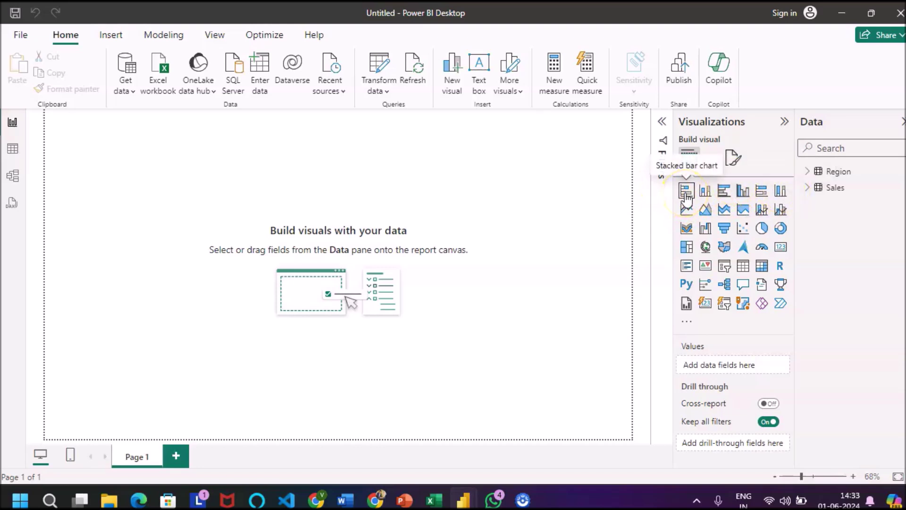
left_click(705, 194)
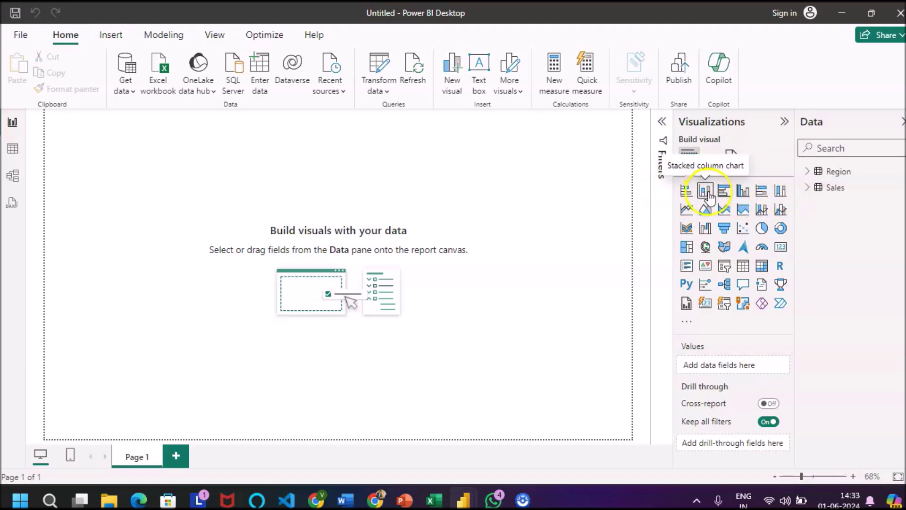
left_click(724, 193)
left_click(744, 194)
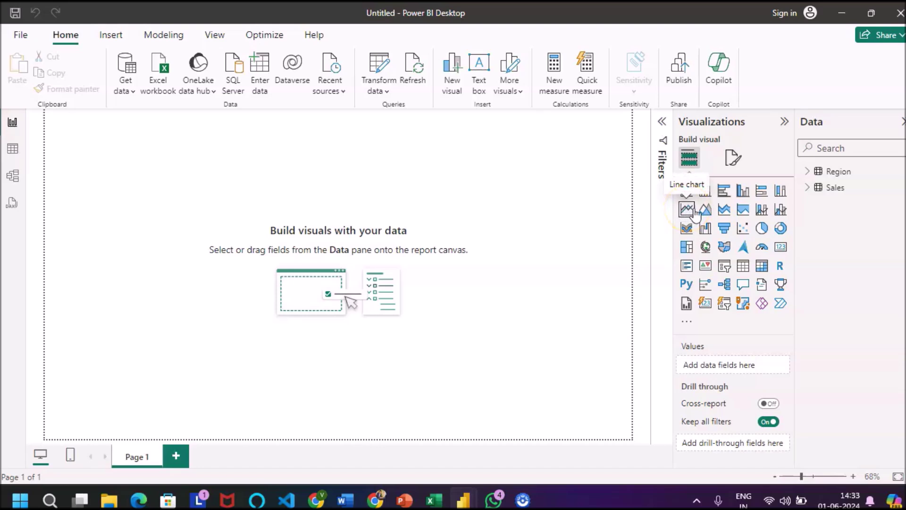
left_click(724, 211)
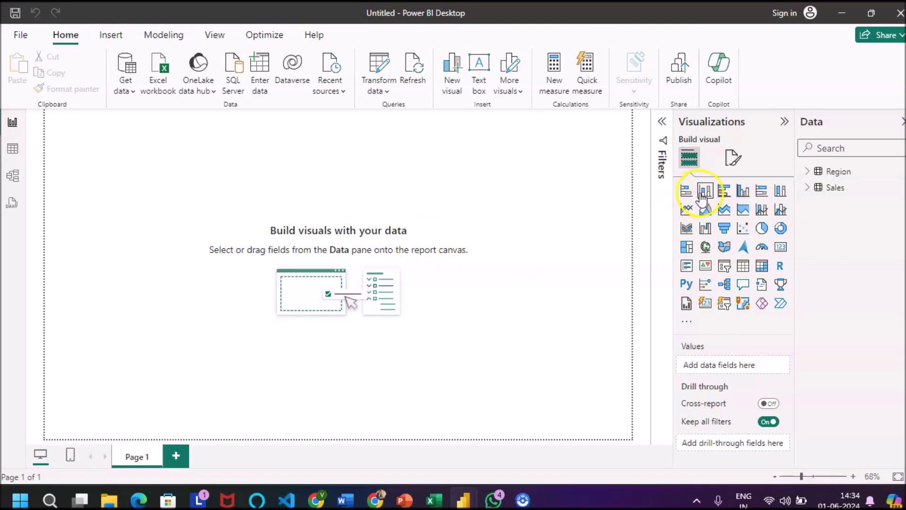
left_click(688, 195)
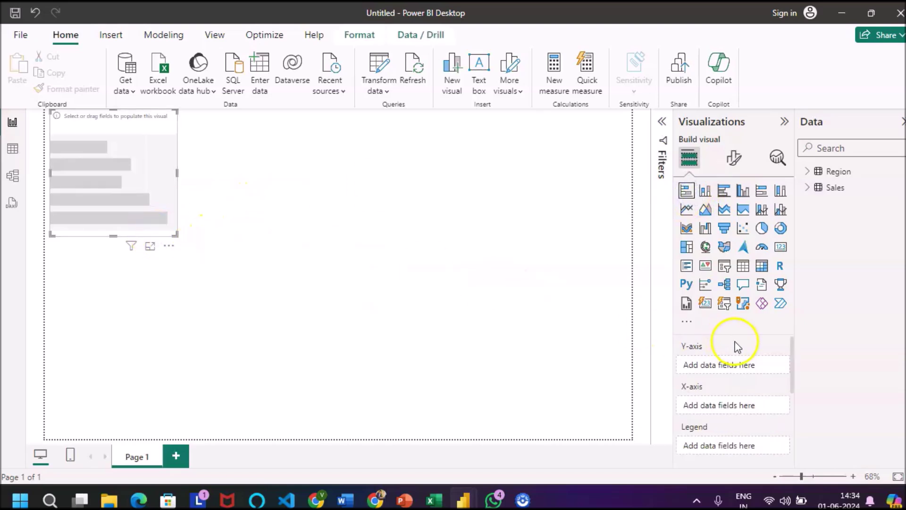
Step: Plot Sales on the X-axis against Sub-Category on the Y-axis from the Sales table, and enlarge the chart to fit every sub-category
left_click(806, 188)
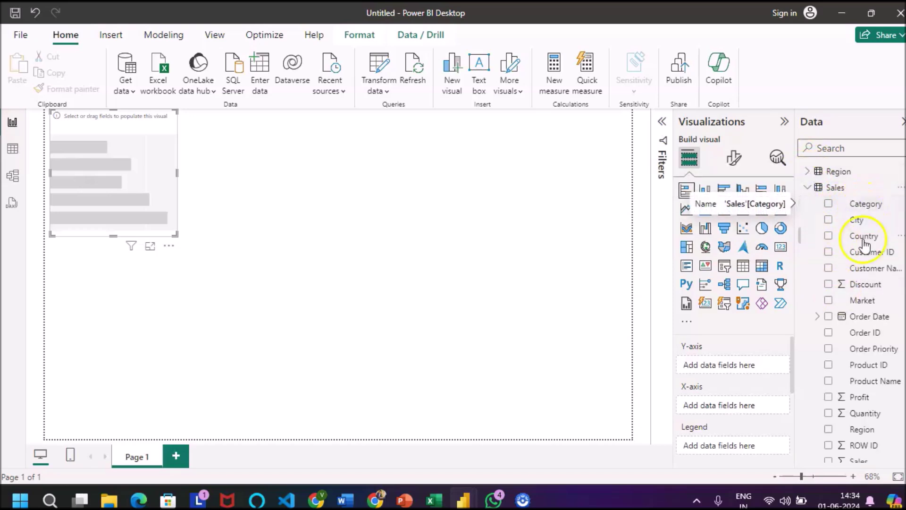
scroll(860, 404, "down", 2)
left_click_drag(868, 454, 723, 367)
scroll(848, 295, "up", 2)
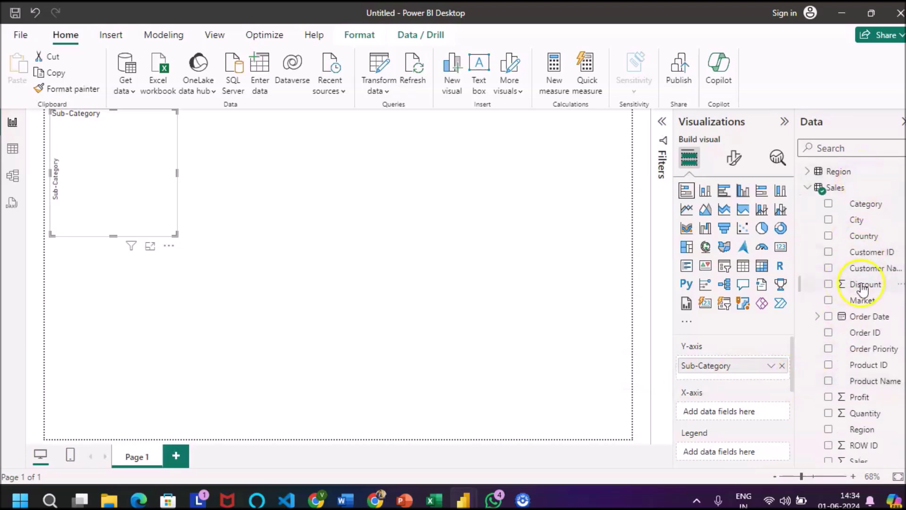
scroll(861, 391, "down", 2)
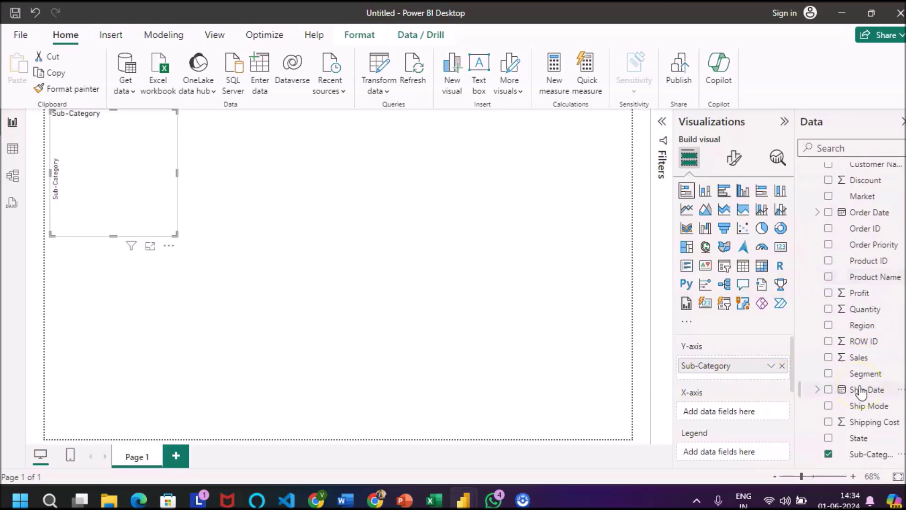
left_click_drag(859, 358, 727, 413)
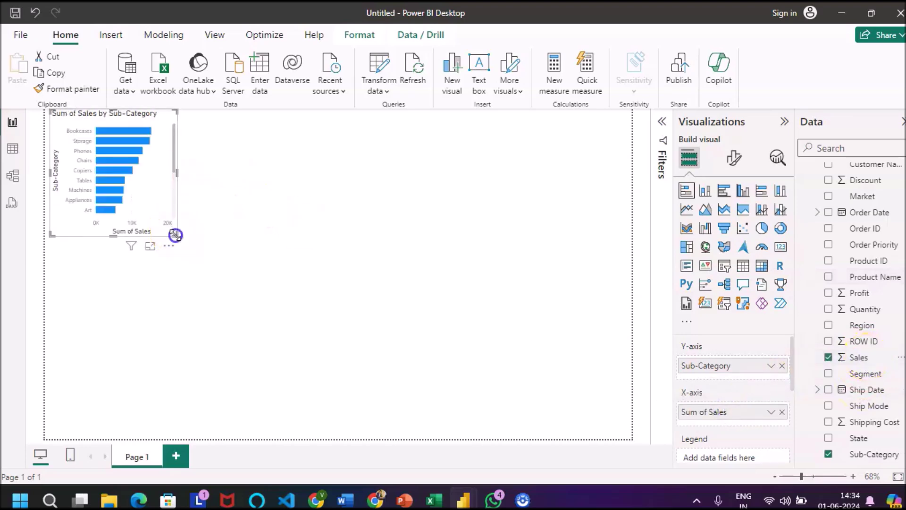
left_click_drag(175, 235, 234, 311)
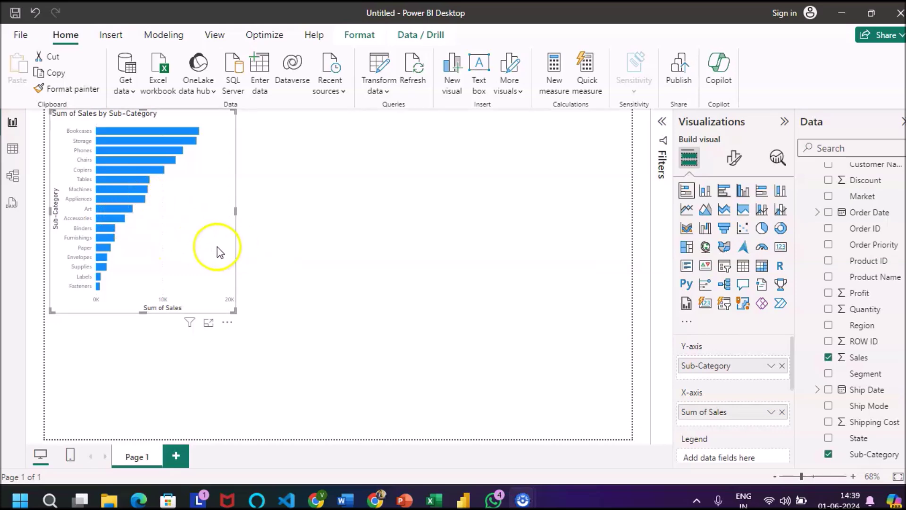
scroll(700, 398, "down", 1)
scroll(701, 398, "up", 1)
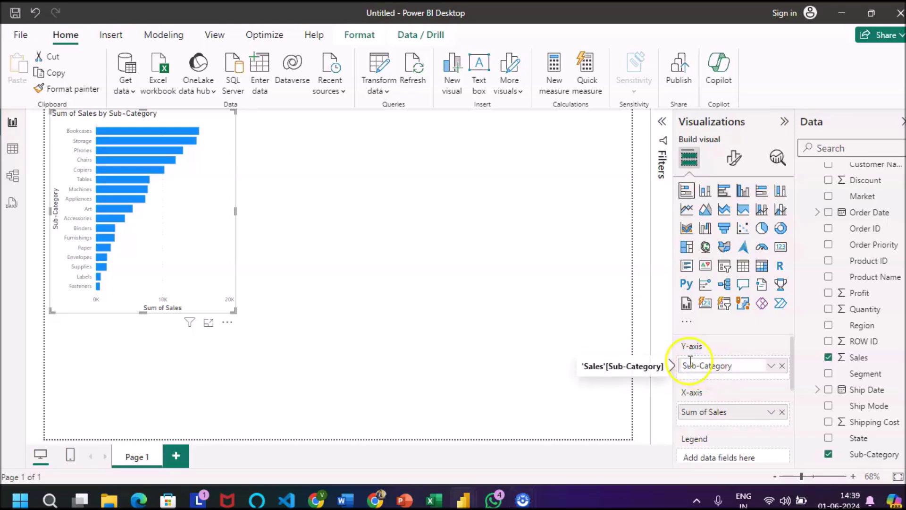
left_click(599, 316)
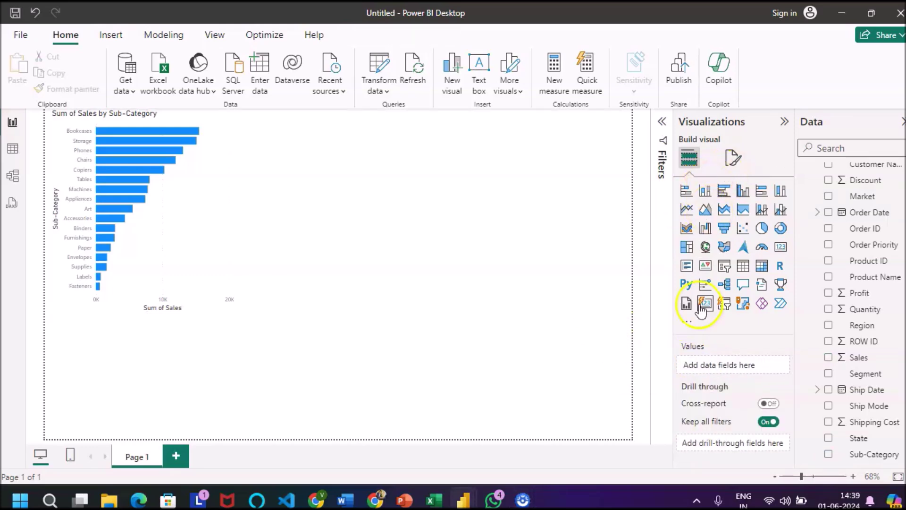
left_click(188, 263)
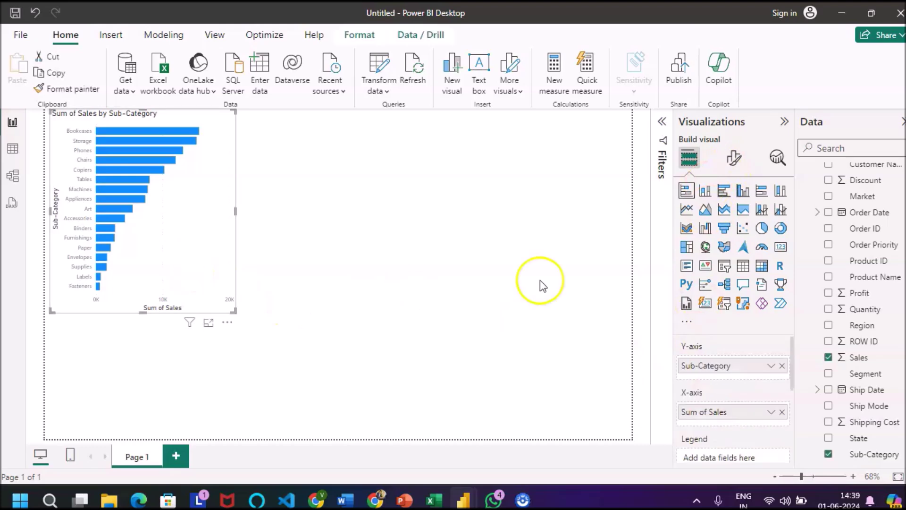
Step: Set the bar chart's Y-axis title text to Category
left_click(732, 159)
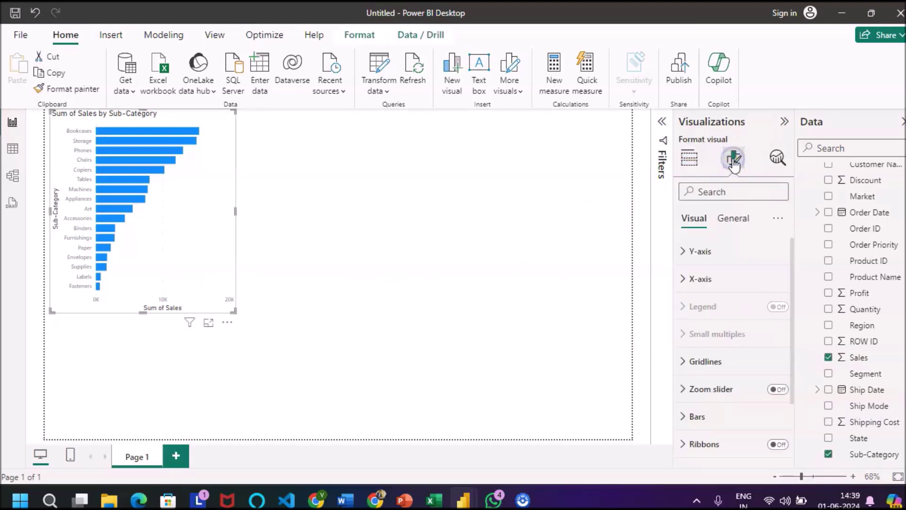
left_click(683, 255)
scroll(714, 371, "down", 5)
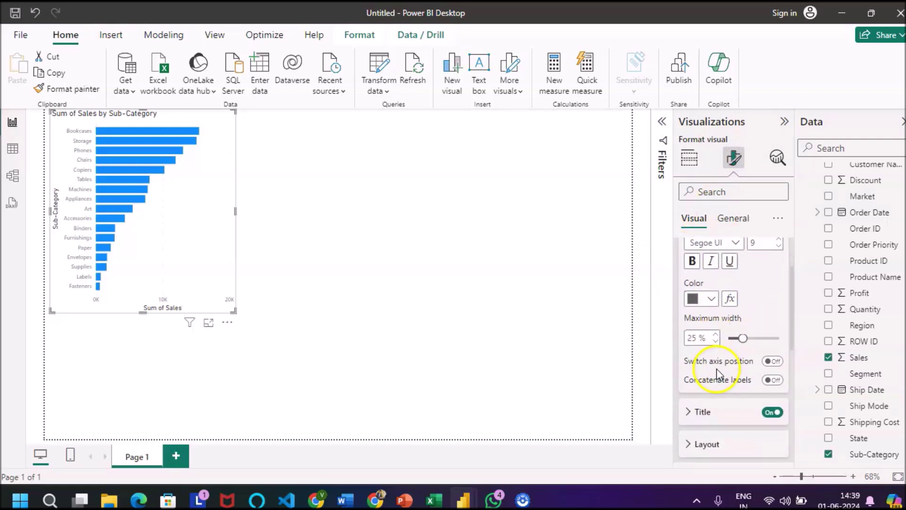
scroll(716, 369, "down", 2)
left_click(690, 380)
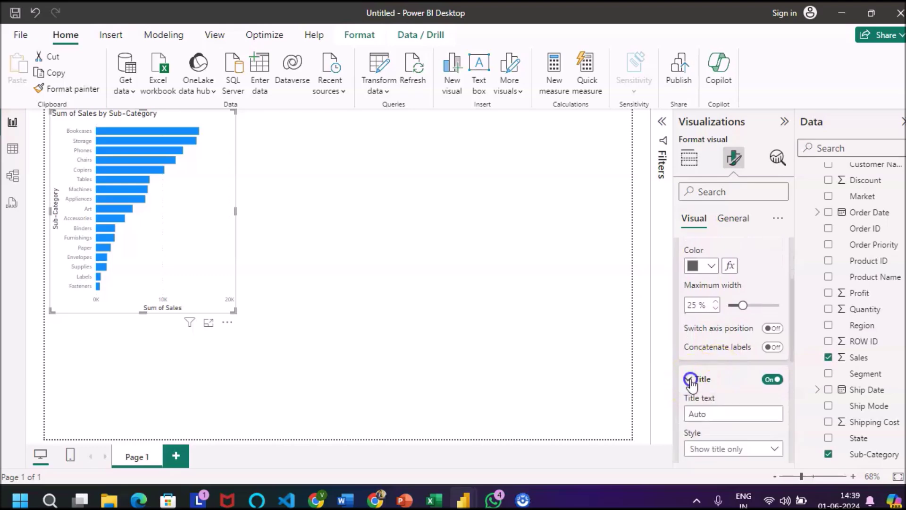
scroll(741, 401, "down", 3)
left_click(704, 355)
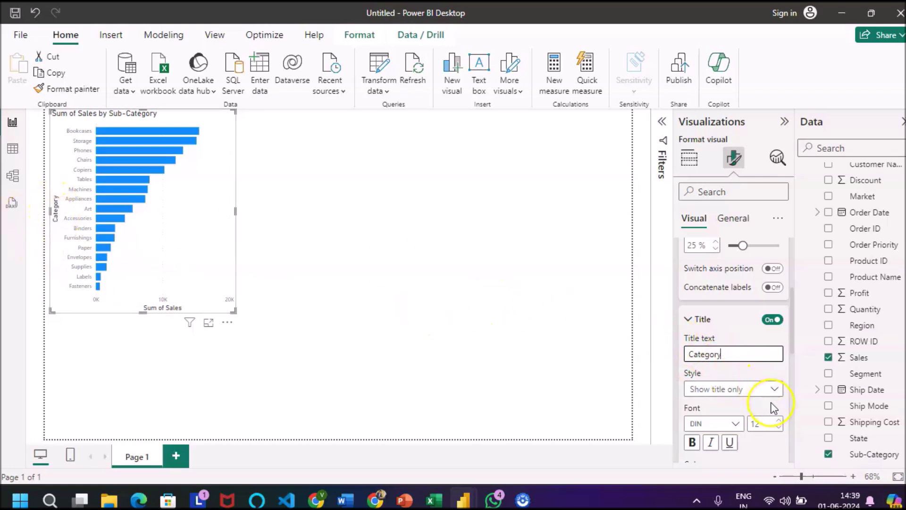
Step: Format the Y-axis title with font size 14, bold and dark blue, and collapse the Y-axis settings
scroll(772, 407, "down", 1)
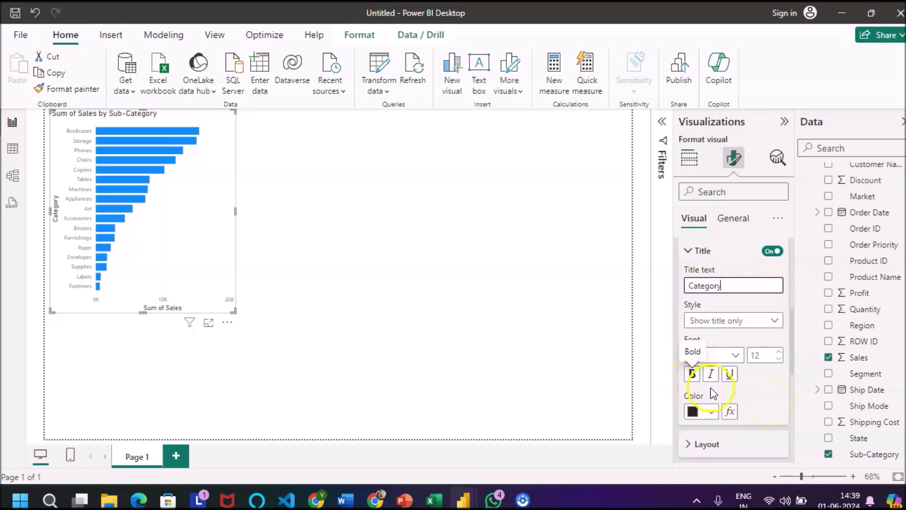
left_click(778, 355)
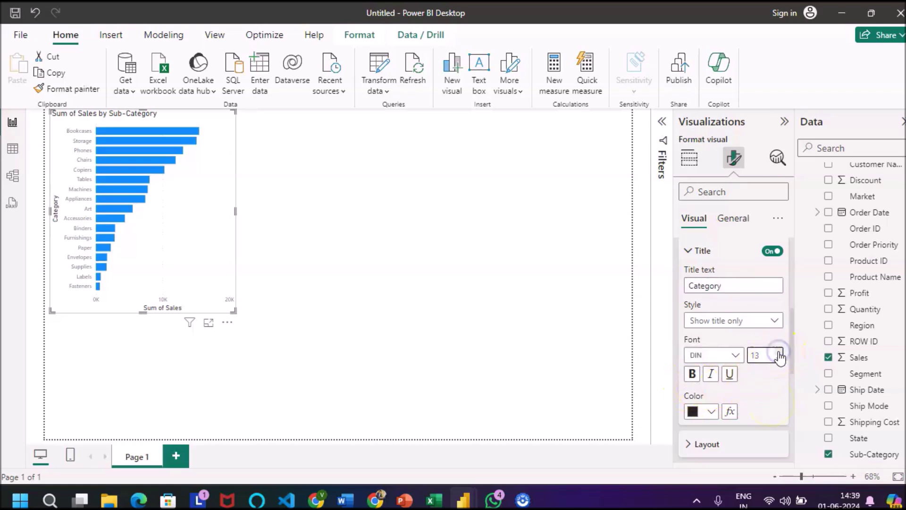
left_click(780, 355)
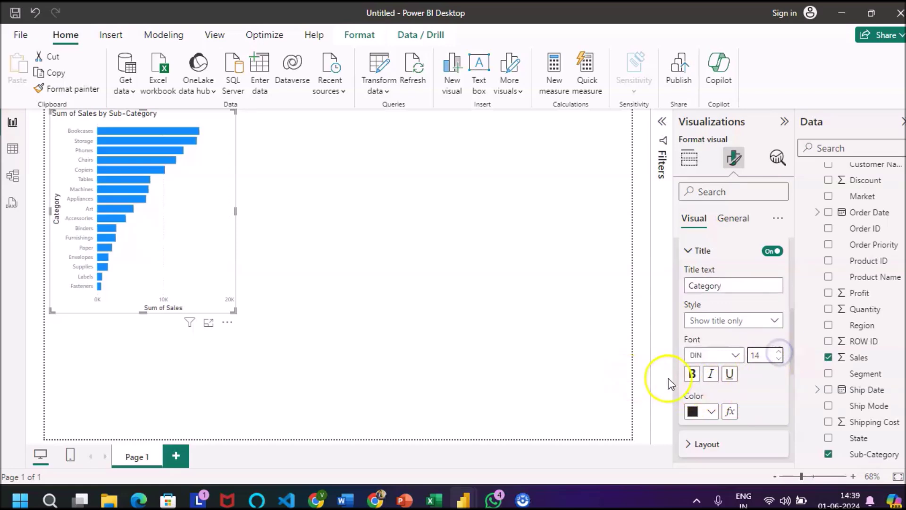
left_click(692, 375)
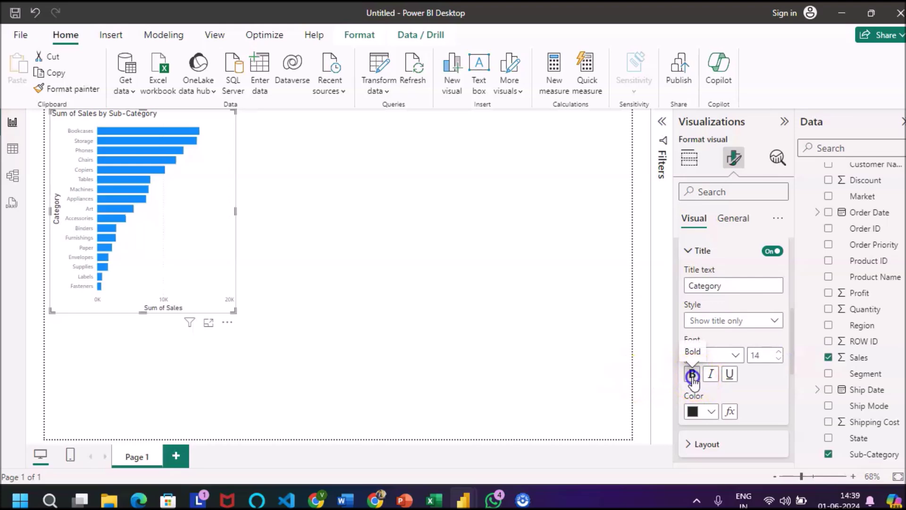
left_click(709, 413)
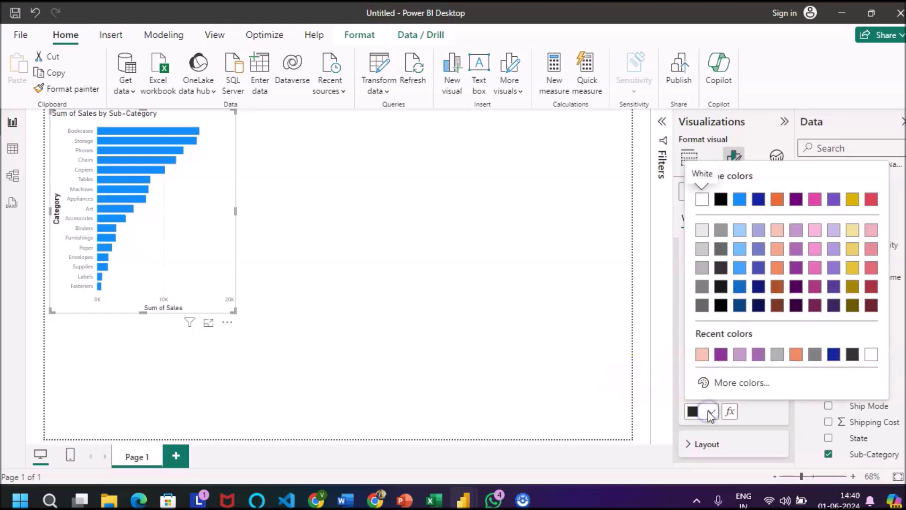
left_click(833, 354)
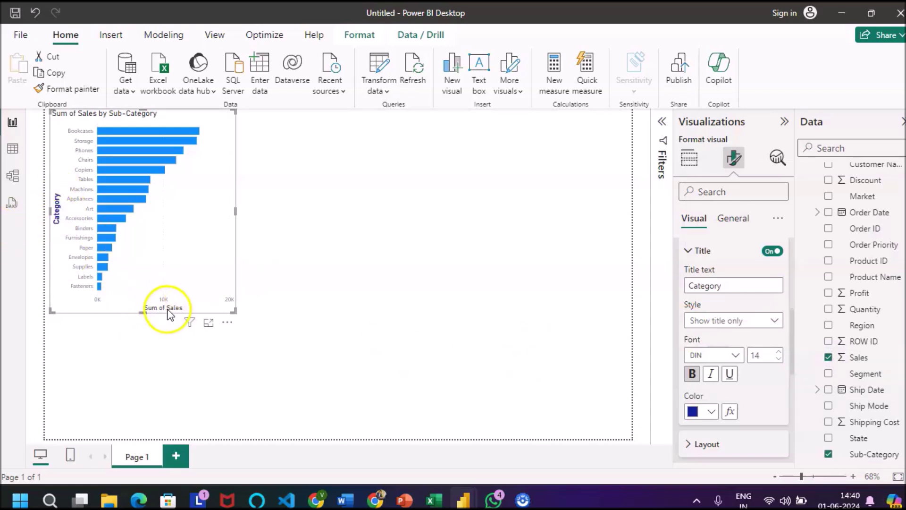
scroll(698, 302, "up", 1)
scroll(698, 304, "up", 4)
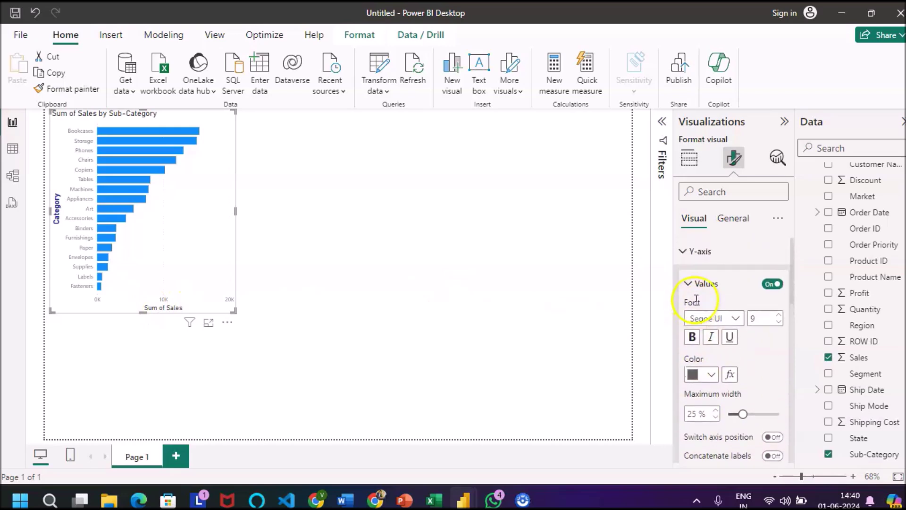
left_click(684, 251)
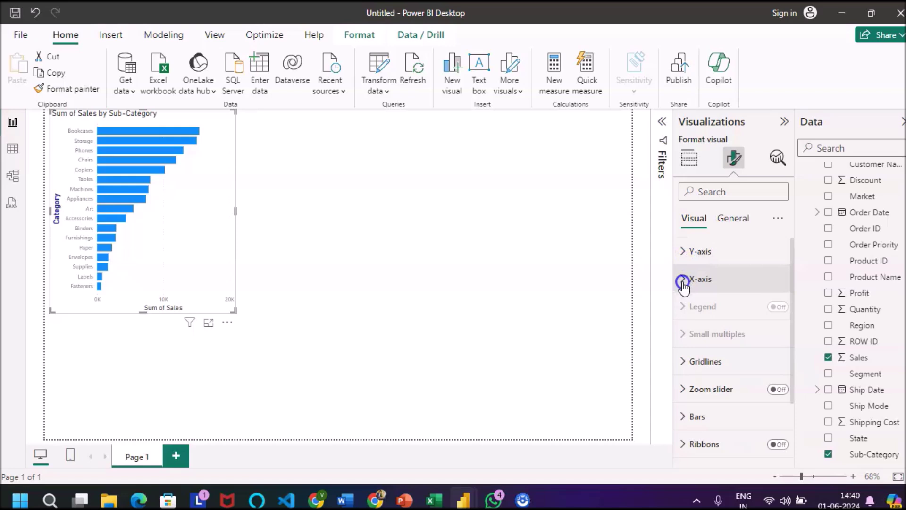
Step: Set the bar chart's X-axis title text to Total Sales
left_click(683, 282)
scroll(720, 360, "down", 3)
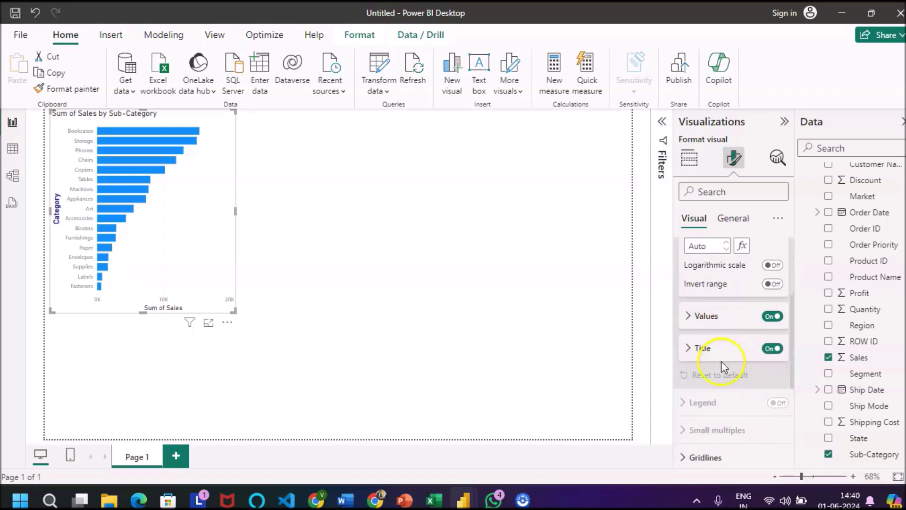
left_click(688, 341)
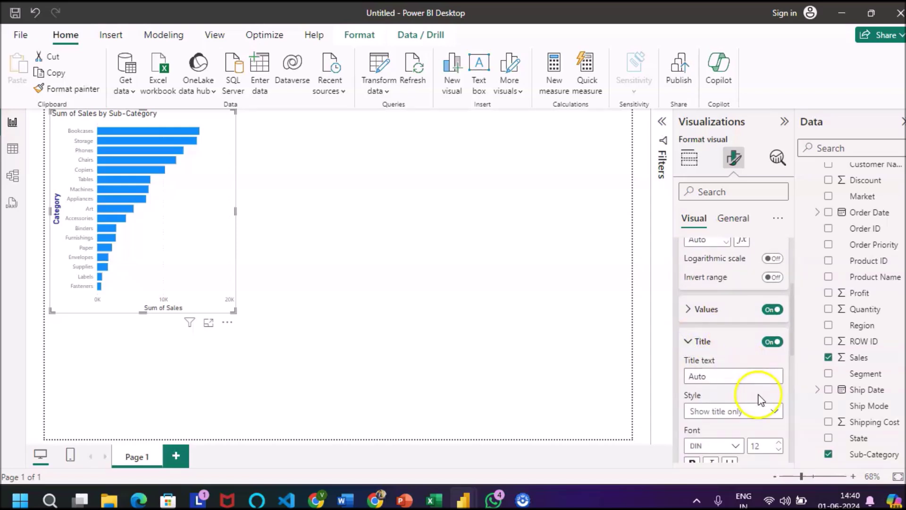
scroll(760, 401, "down", 1)
left_click(712, 335)
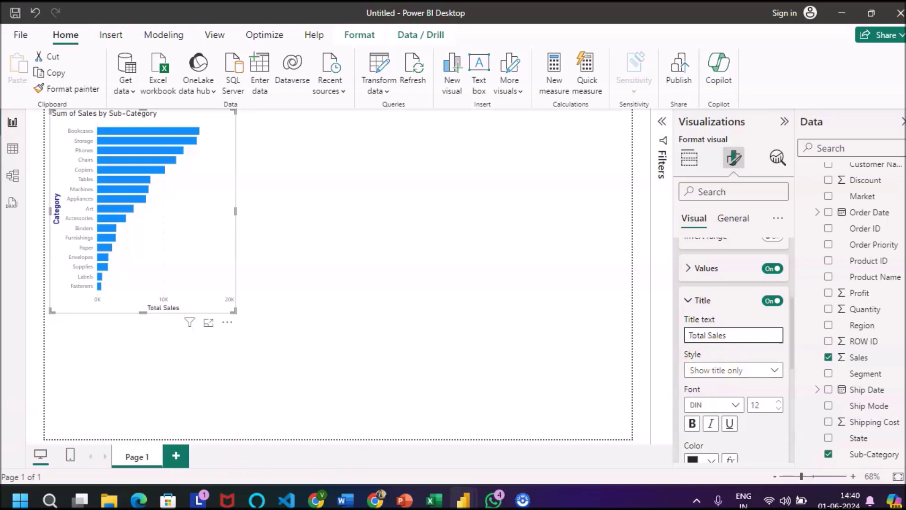
Step: Format the X-axis title with font size 14, bold and dark blue, and collapse the X-axis settings
scroll(740, 360, "down", 1)
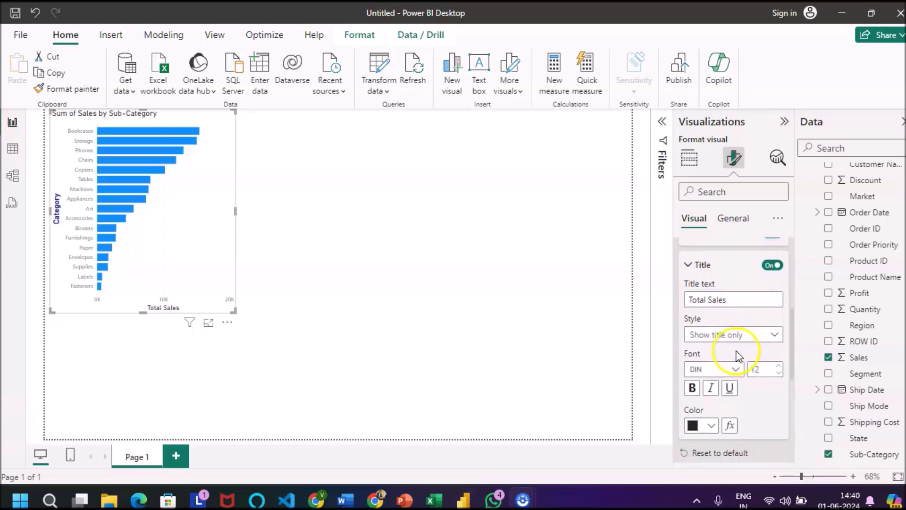
left_click(779, 367)
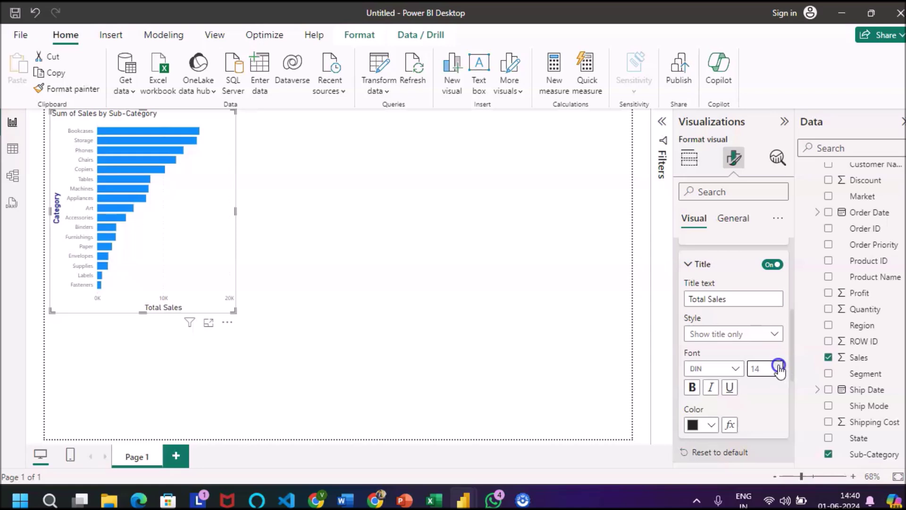
left_click(779, 372)
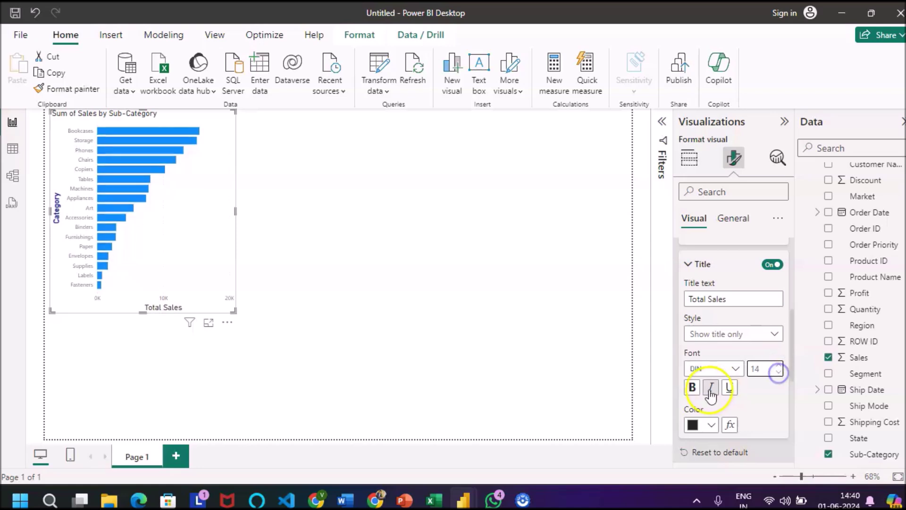
left_click(691, 389)
left_click(712, 427)
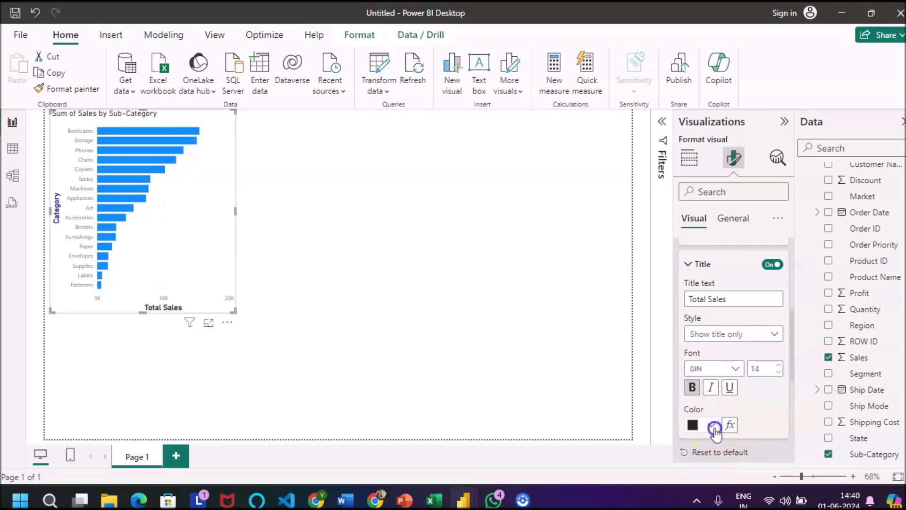
left_click(699, 370)
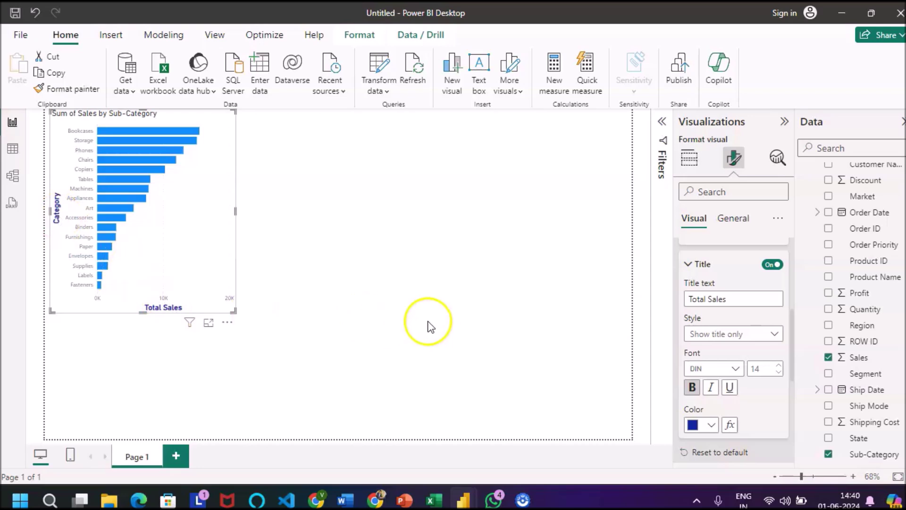
scroll(754, 406, "down", 3)
scroll(754, 406, "down", 3)
scroll(754, 409, "up", 8)
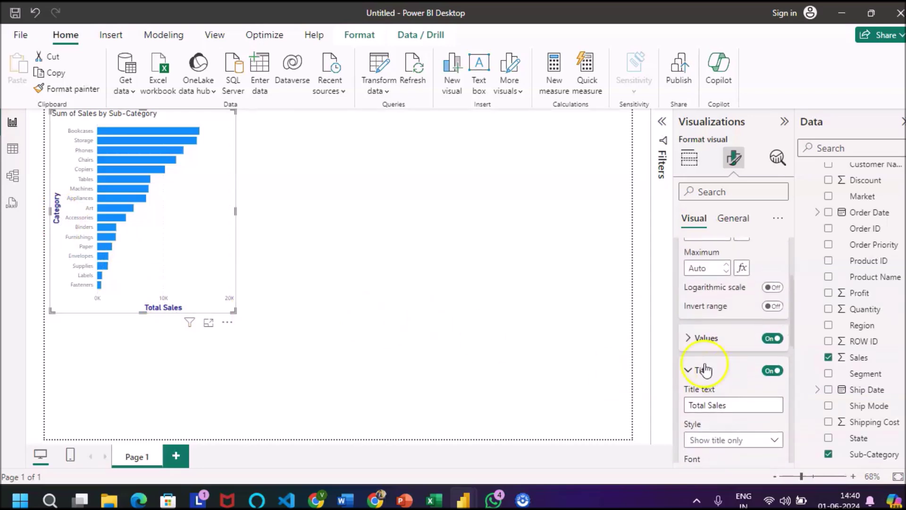
scroll(703, 346, "up", 3)
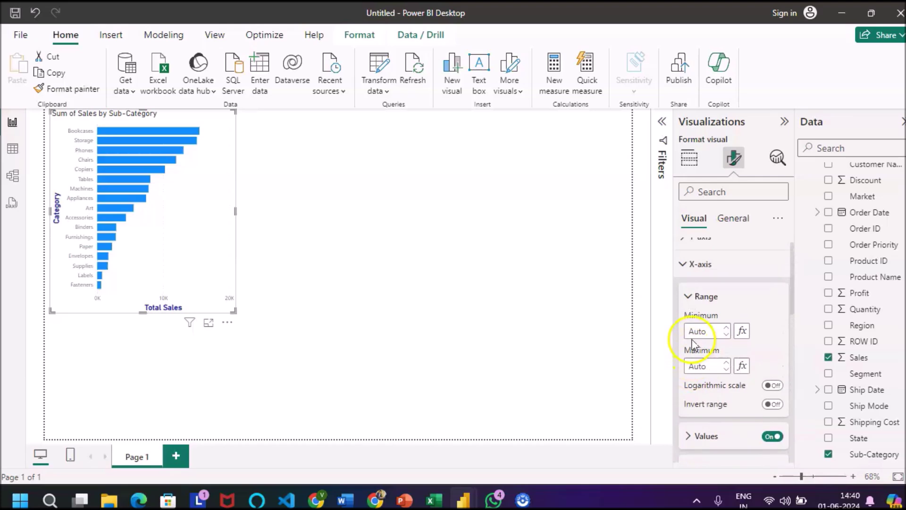
left_click(683, 274)
Step: Format the chart's vertical gridlines as solid purple lines, switch them off and collapse their settings
scroll(683, 320, "down", 3)
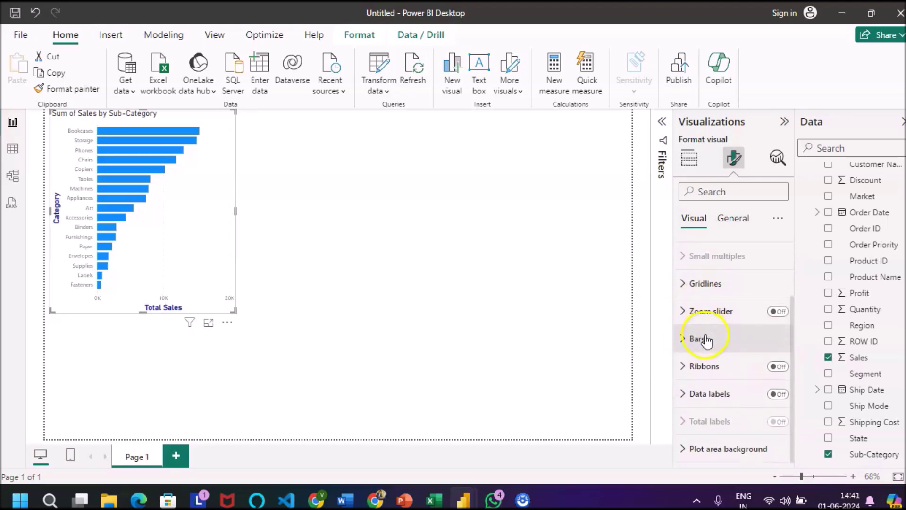
left_click(683, 285)
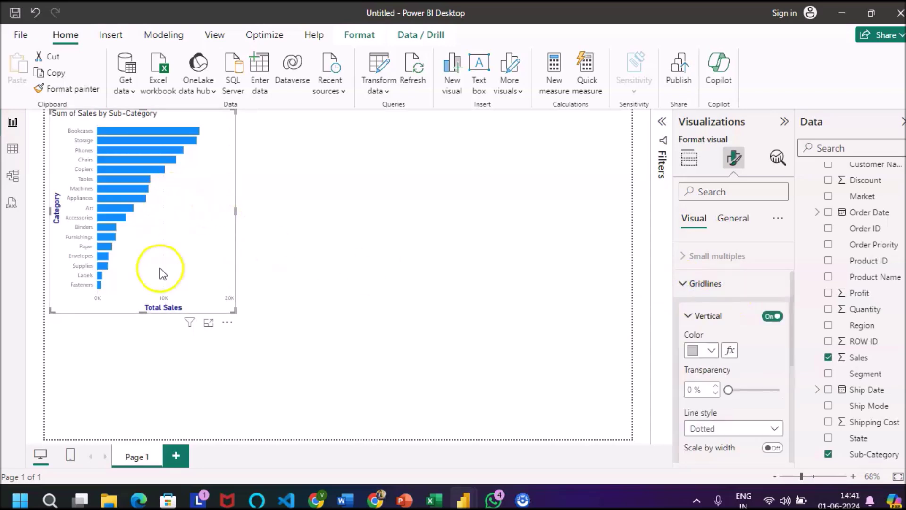
scroll(767, 370, "down", 1)
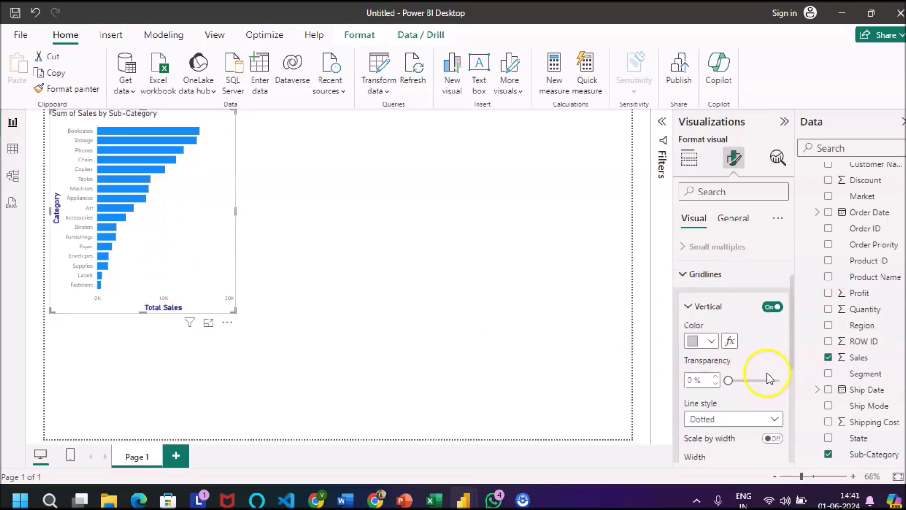
left_click(711, 326)
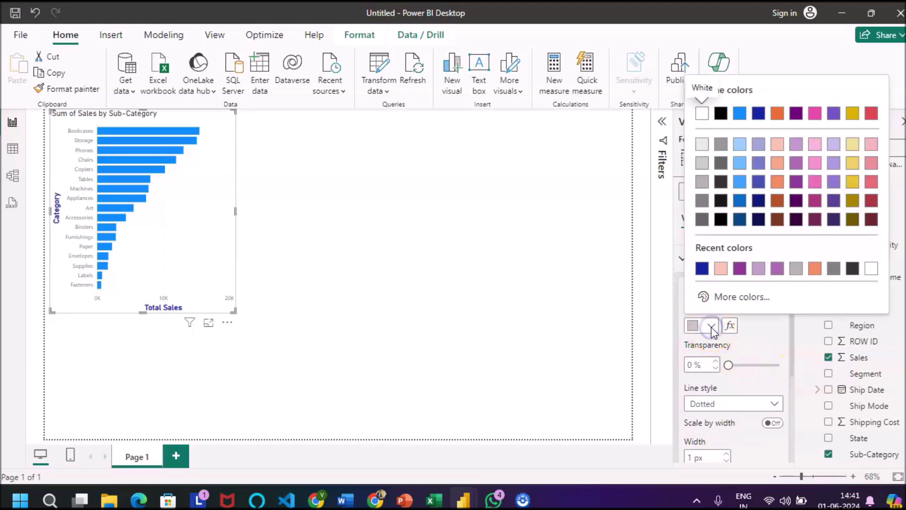
left_click(739, 270)
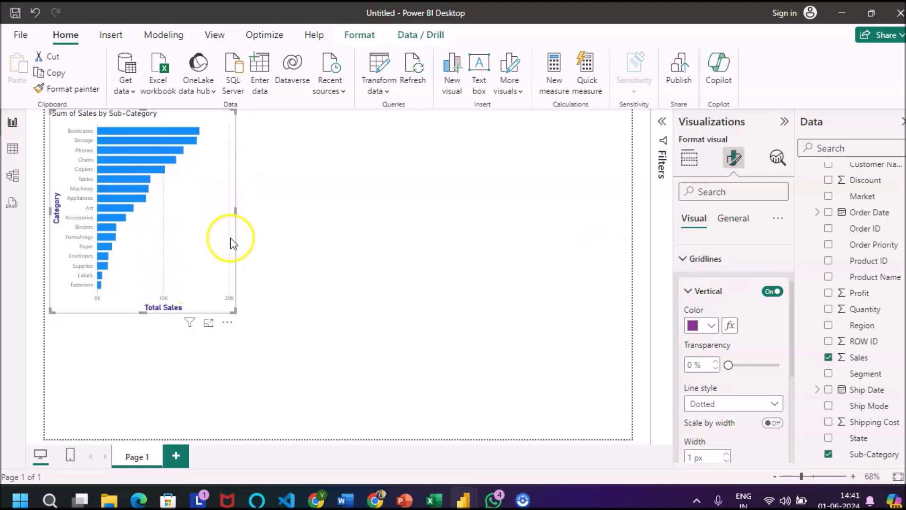
scroll(732, 382, "down", 2)
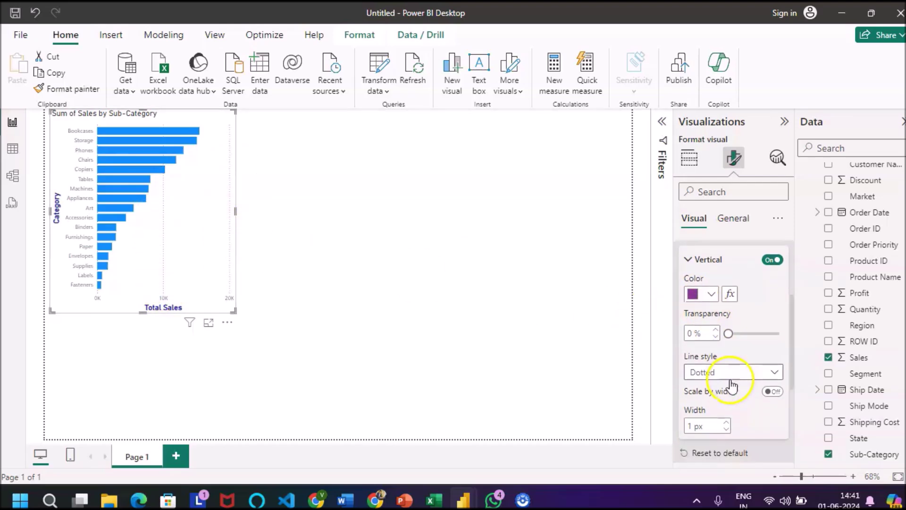
left_click(778, 374)
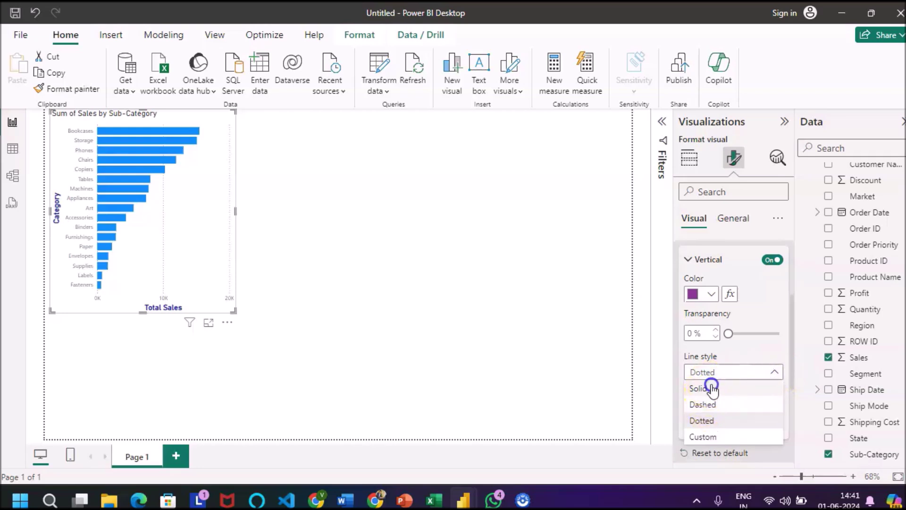
left_click(698, 388)
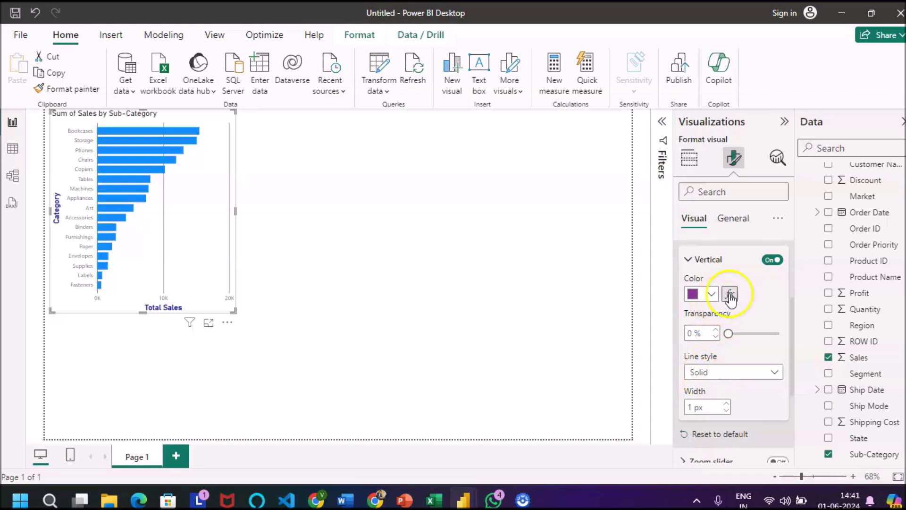
left_click(768, 261)
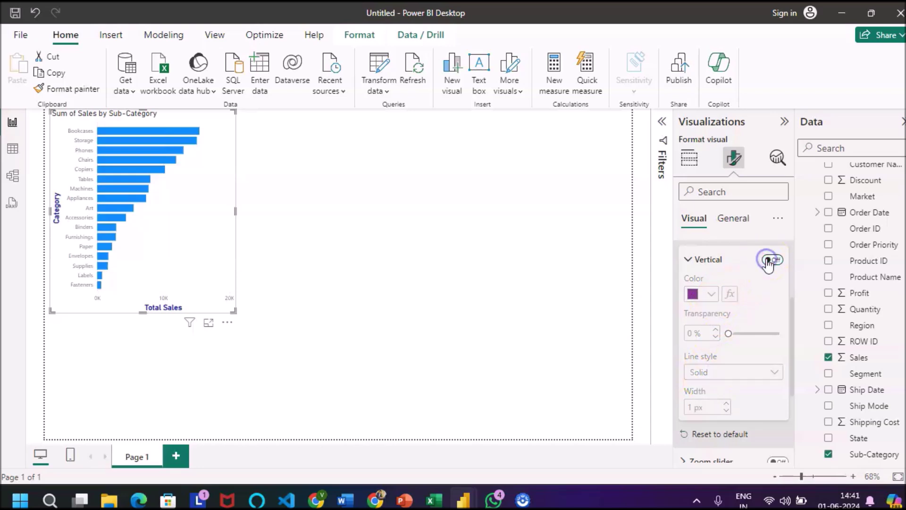
left_click(687, 260)
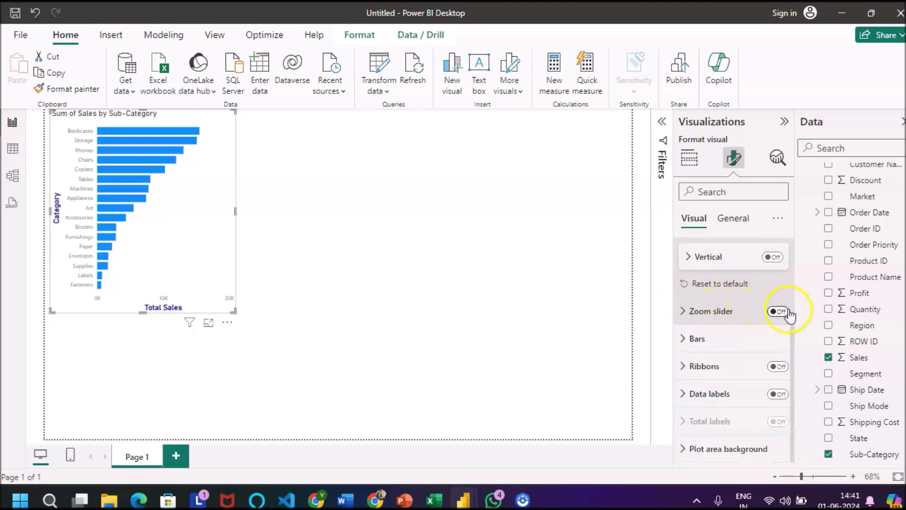
Step: Try out the zoom slider on the chart's X-axis and switch it off again
left_click(779, 312)
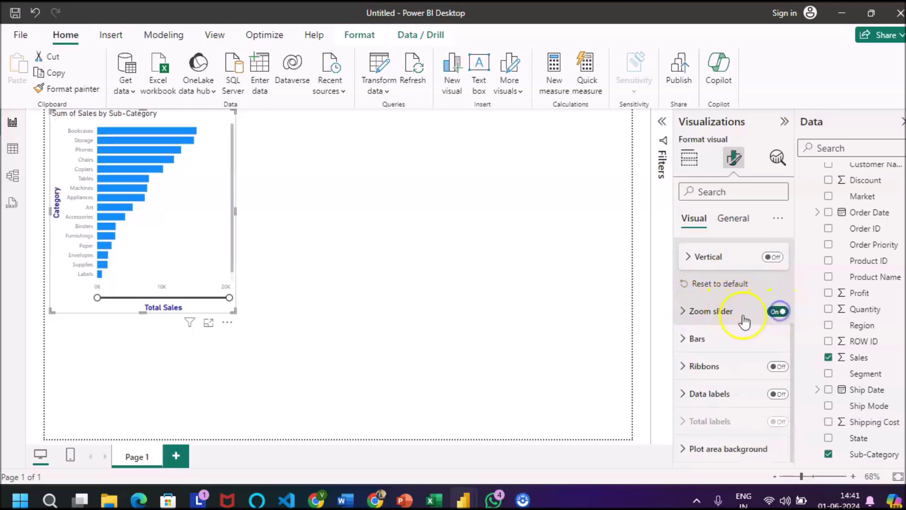
left_click(690, 313)
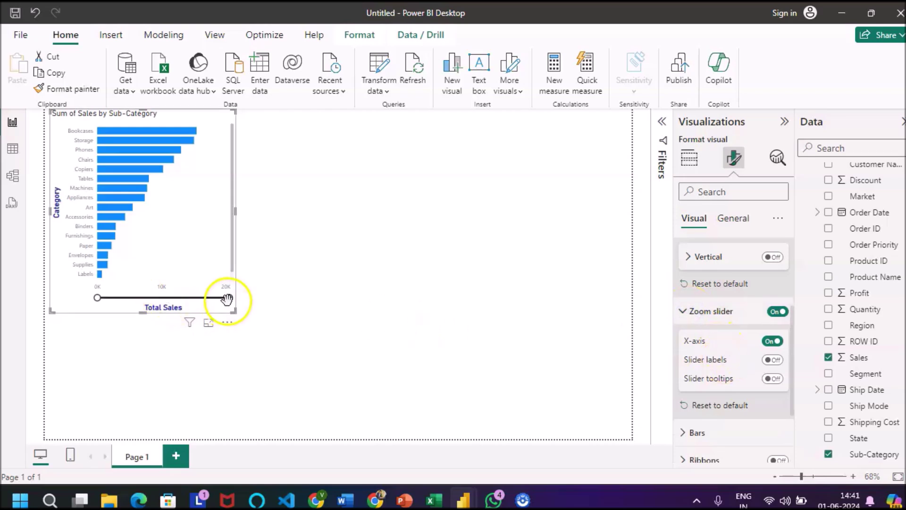
mouse_move(228, 298)
left_mouse_down()
mouse_move(147, 296)
mouse_move(230, 302)
left_mouse_up()
left_click(778, 311)
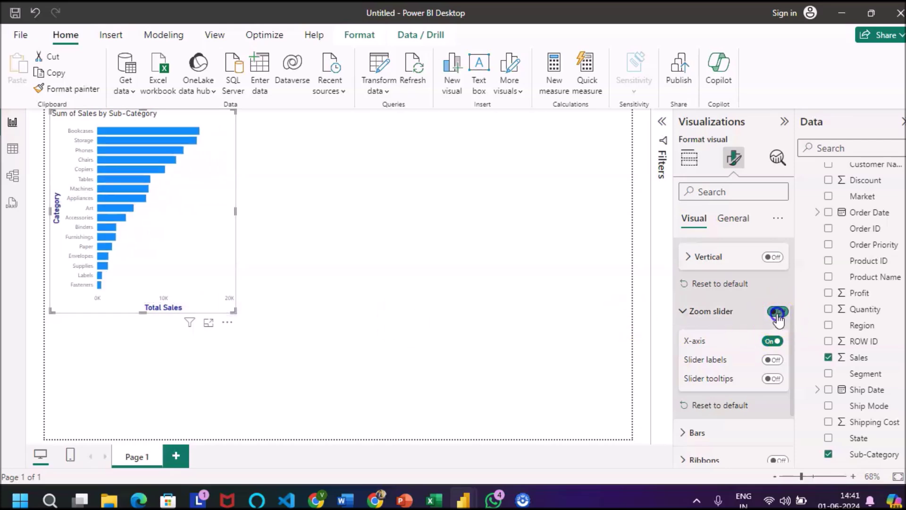
left_click(690, 317)
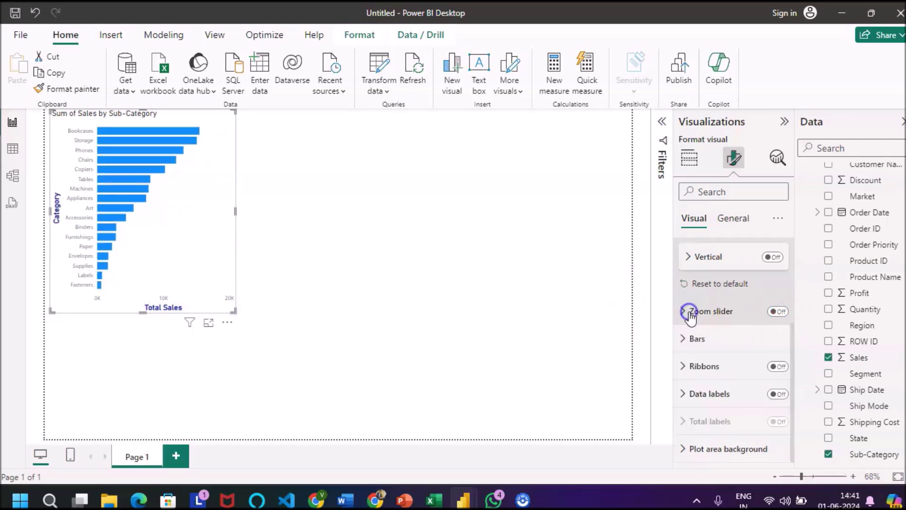
Step: Apply the bar settings to all categories, trying purple #893395 and settling on dark blue #0e1a77 as the bar color
left_click(685, 340)
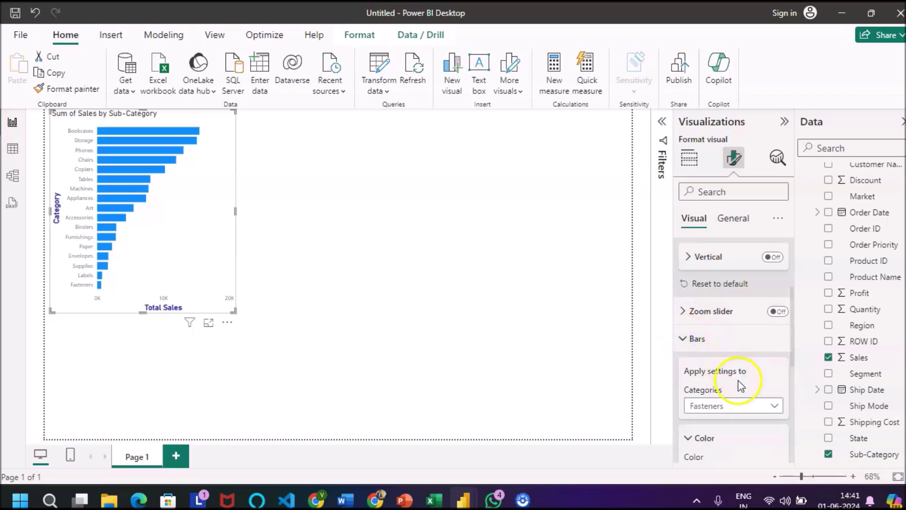
scroll(739, 384, "down", 2)
scroll(739, 385, "down", 1)
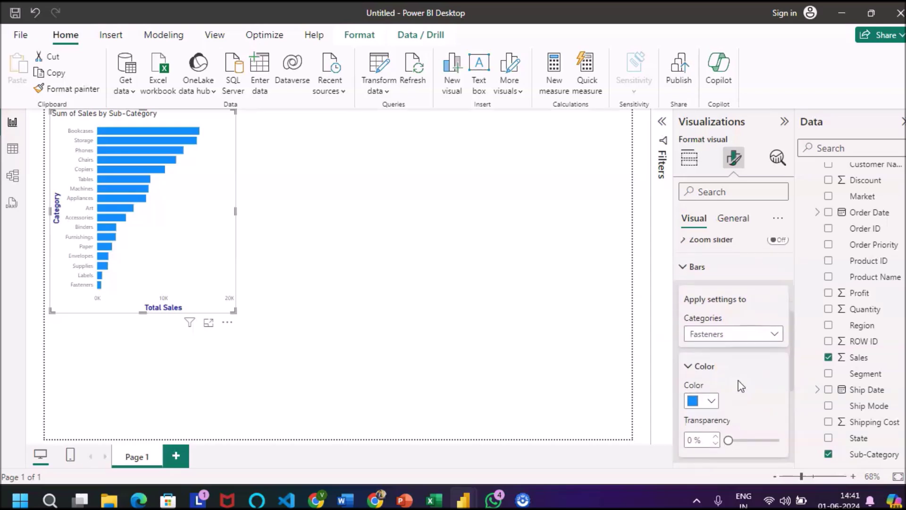
left_click(777, 334)
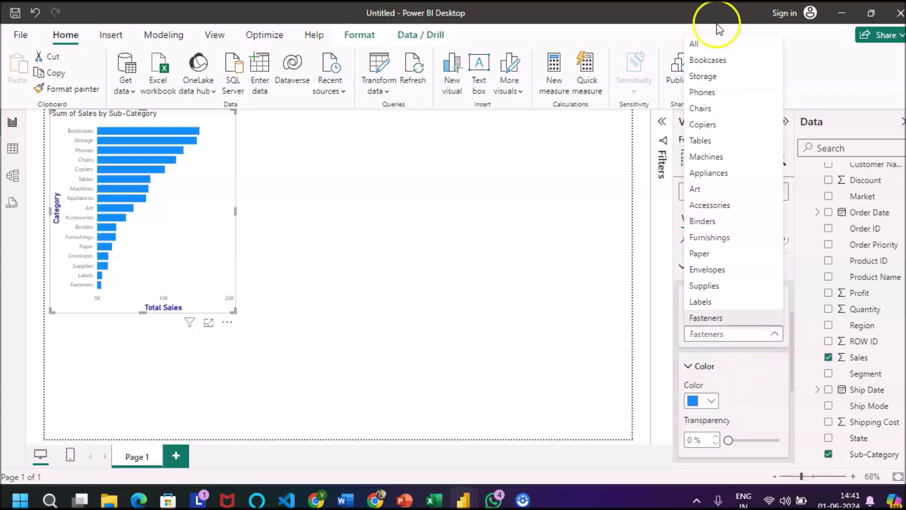
left_click(711, 46)
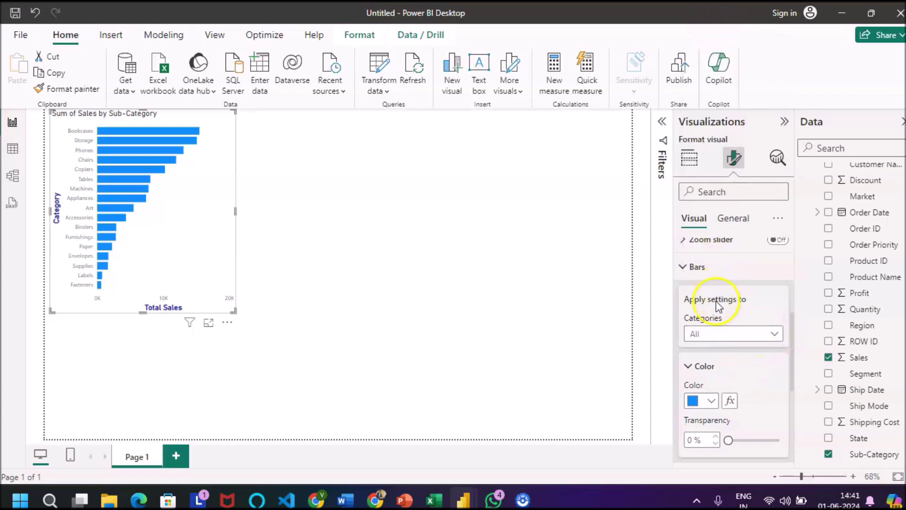
scroll(733, 371, "down", 2)
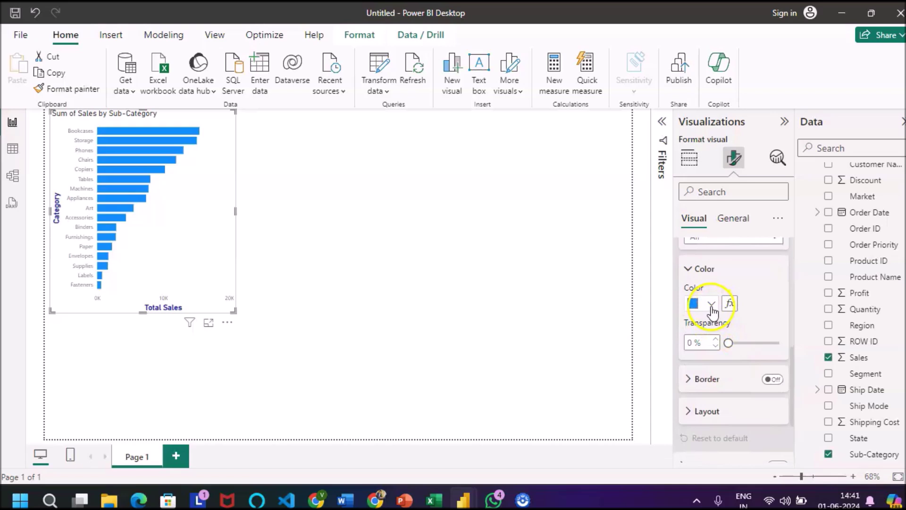
left_click(711, 303)
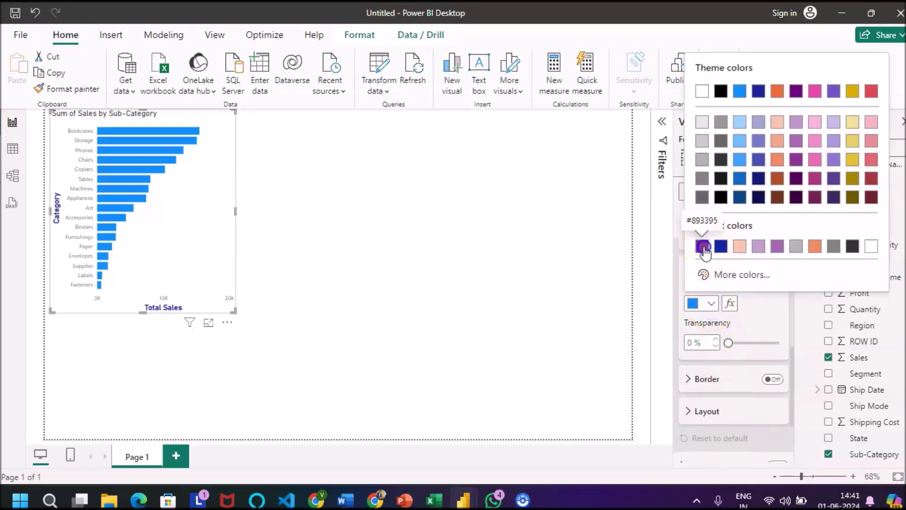
left_click(702, 246)
left_click(711, 303)
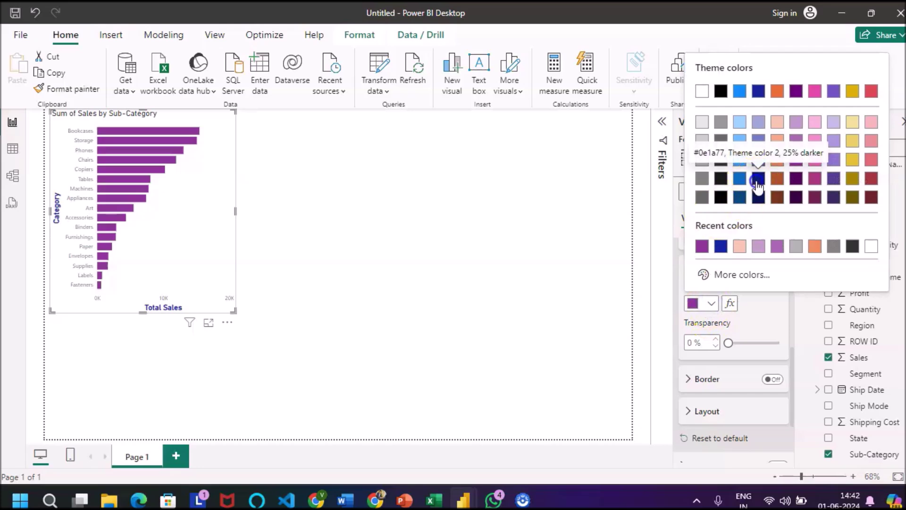
left_click(756, 179)
Step: Color only the Bookcases bar light purple
scroll(744, 324, "up", 3)
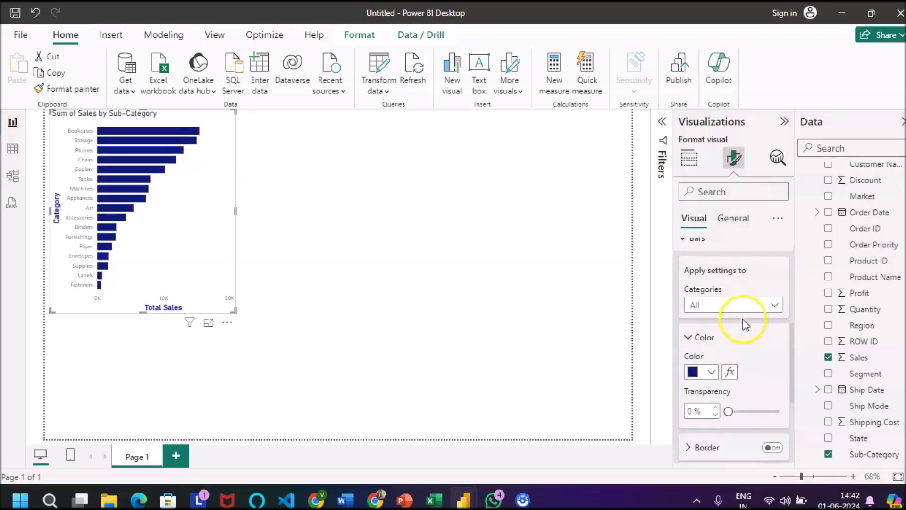
left_click(773, 313)
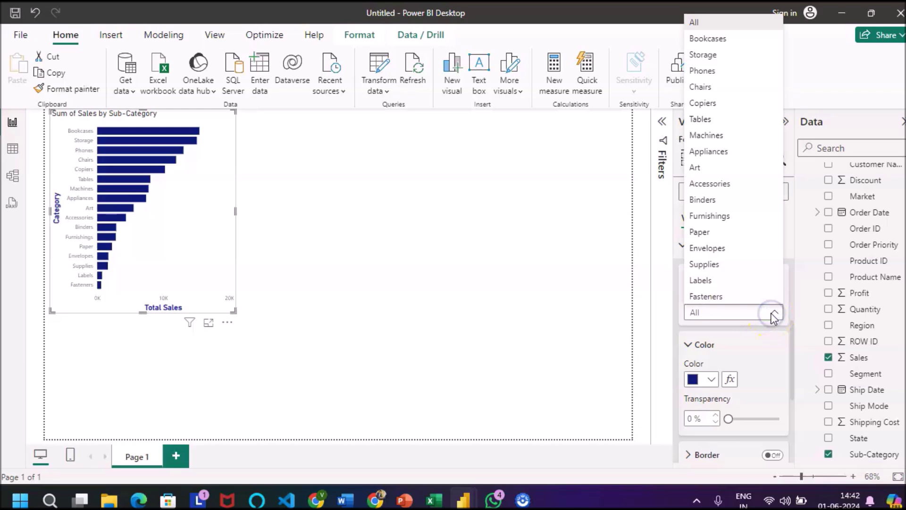
left_click(711, 41)
left_click(711, 380)
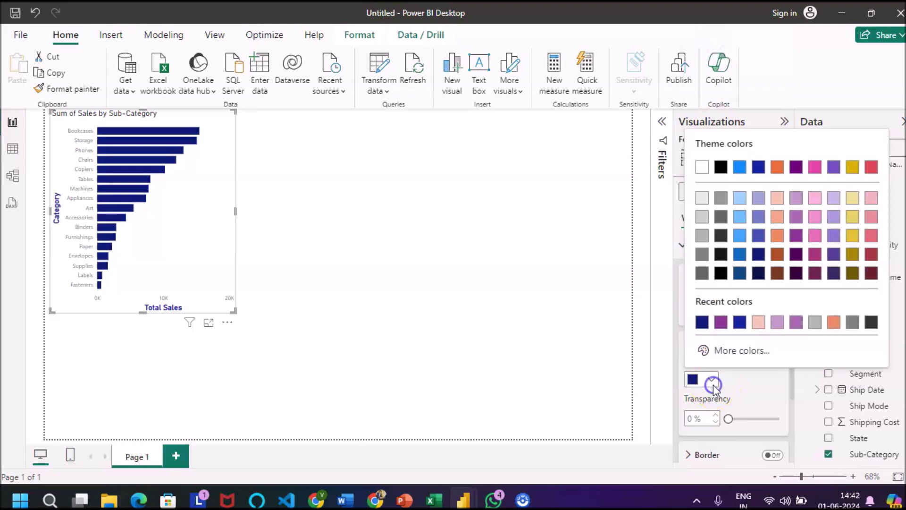
left_click(796, 217)
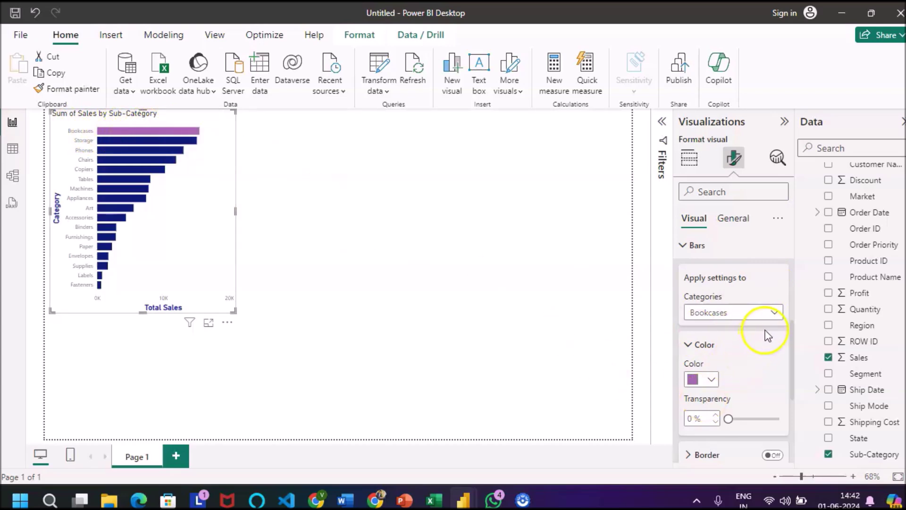
Step: Color only the Phones bar light orange
left_click(772, 313)
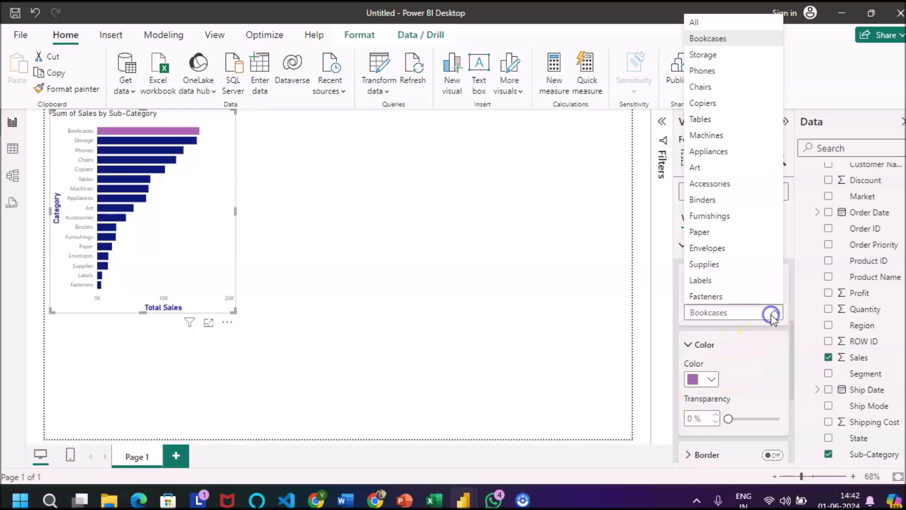
left_click(732, 73)
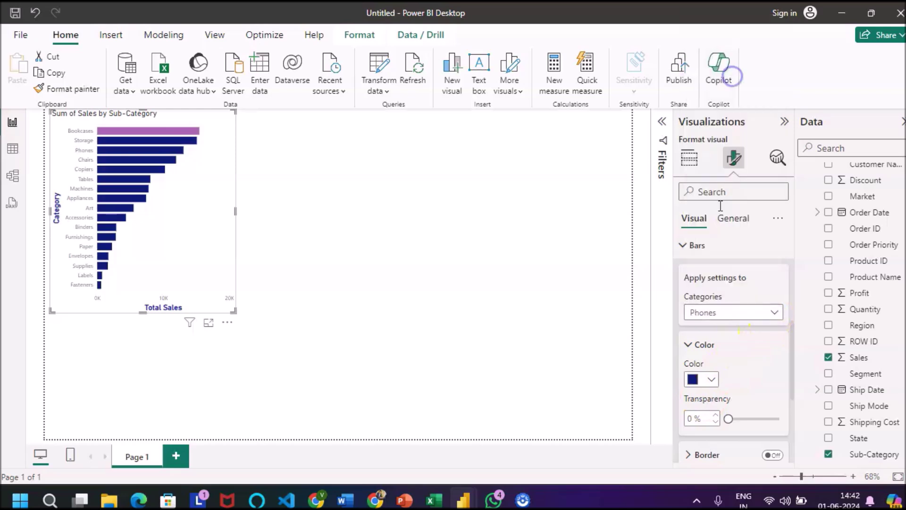
left_click(702, 379)
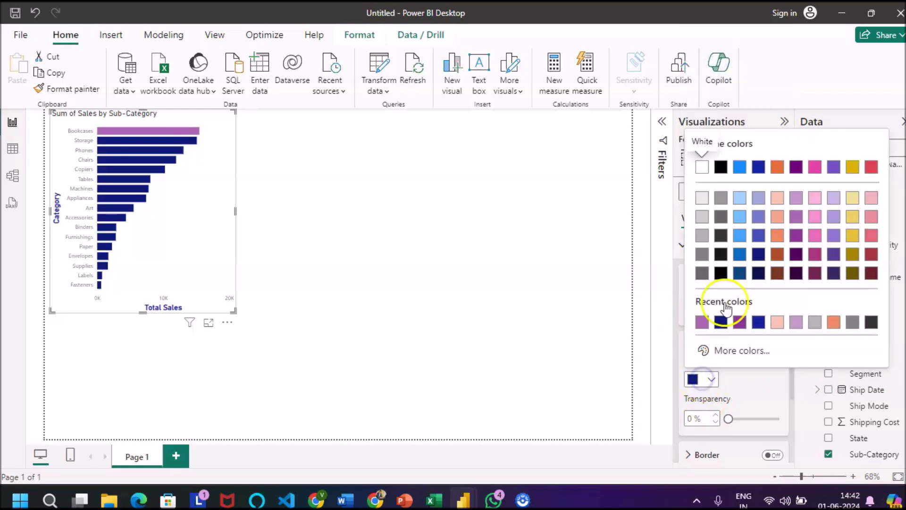
left_click(776, 217)
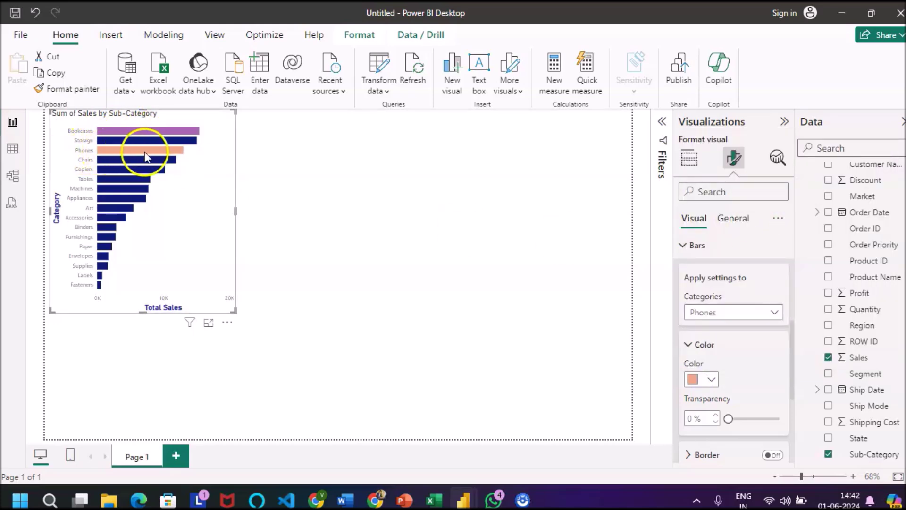
mouse_move(179, 149)
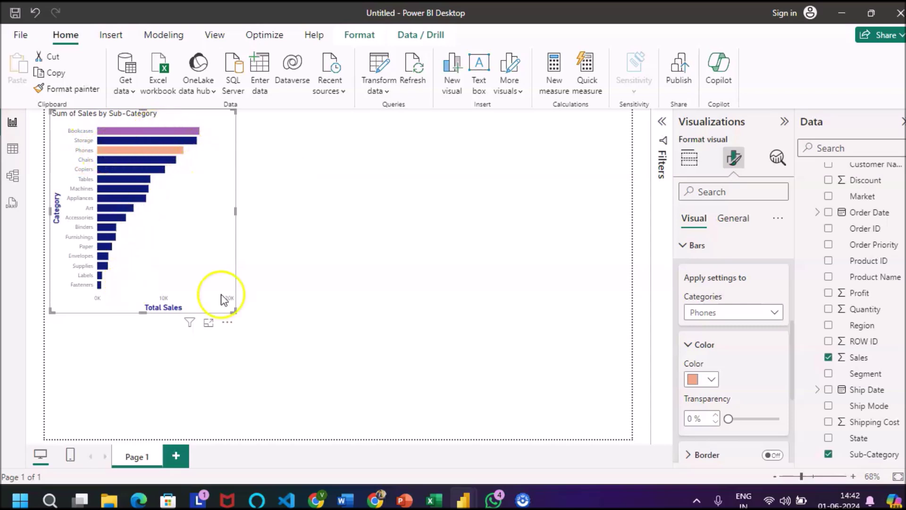
Step: Turn on a dark red border for the Phones bar and set its width to 5 px
scroll(713, 399, "down", 5)
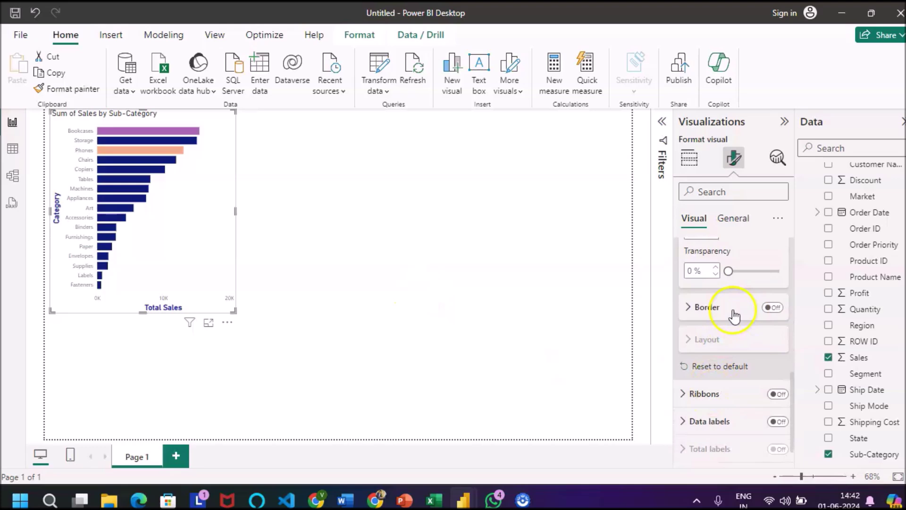
left_click(688, 311)
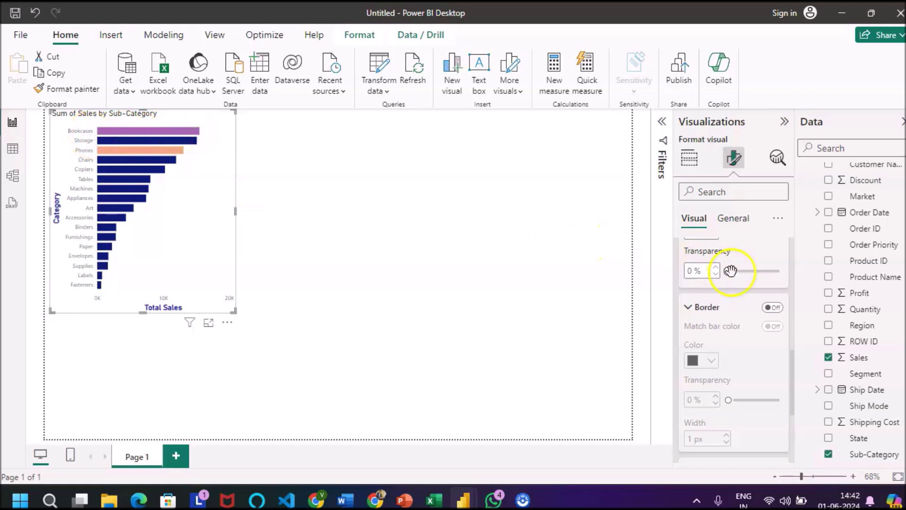
left_click(776, 310)
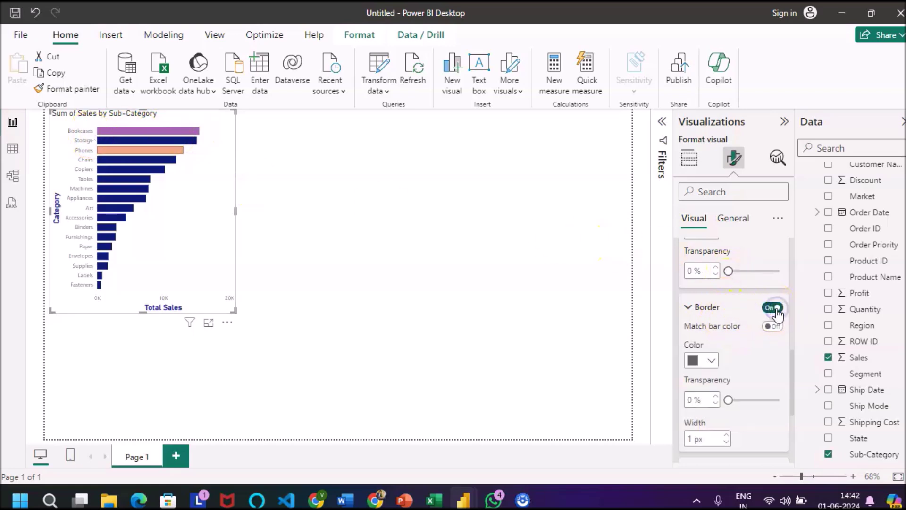
left_click(712, 361)
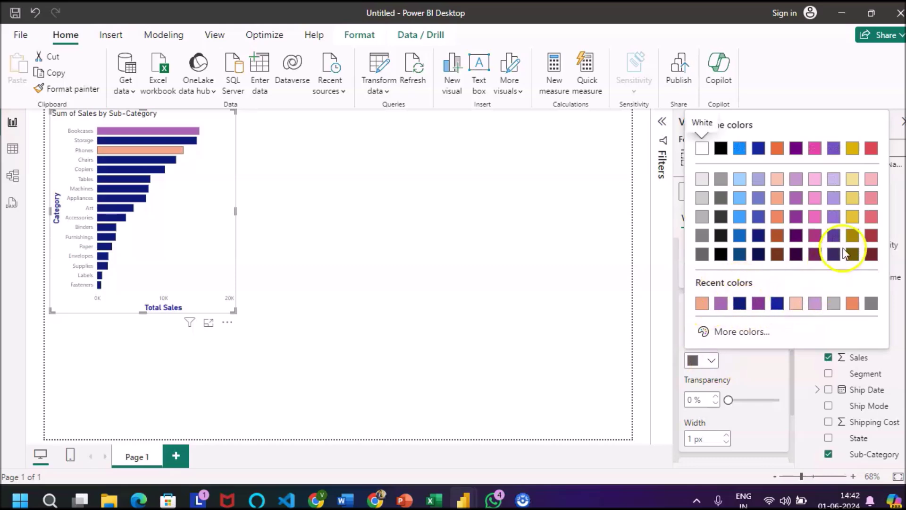
left_click(870, 242)
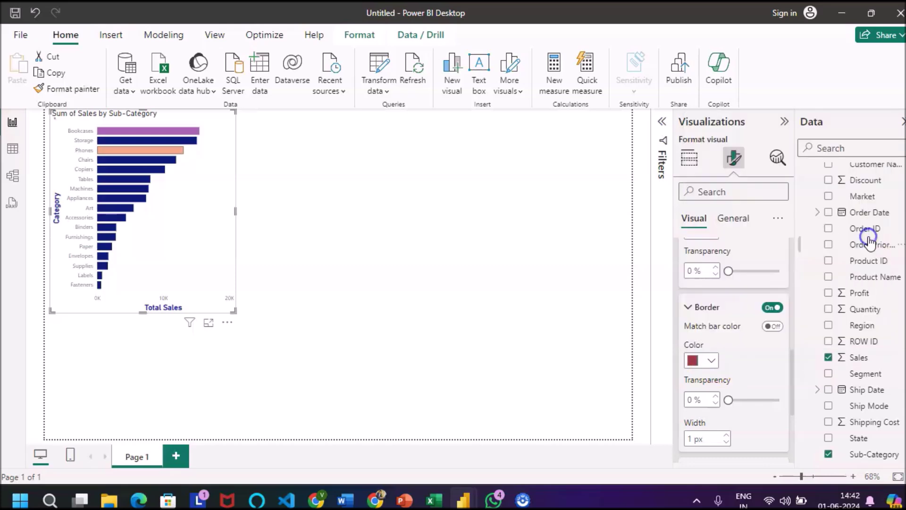
scroll(778, 377, "down", 1)
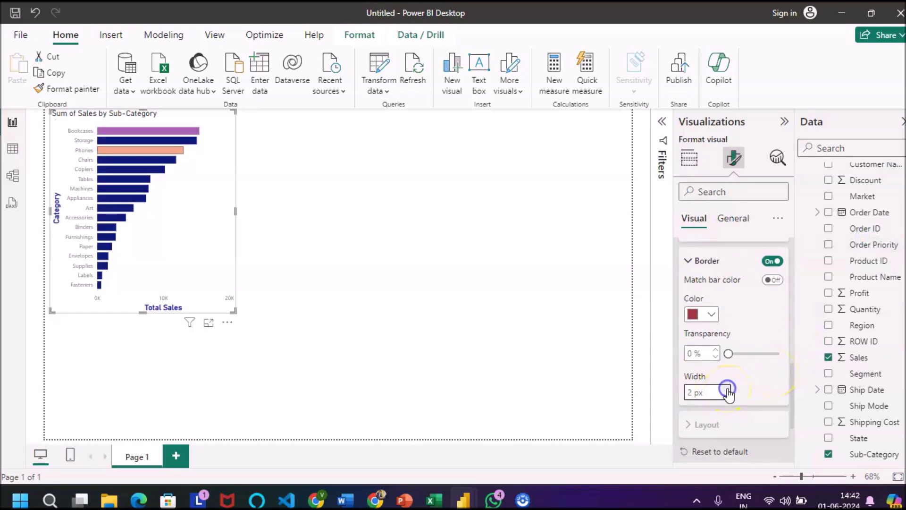
left_click(727, 389)
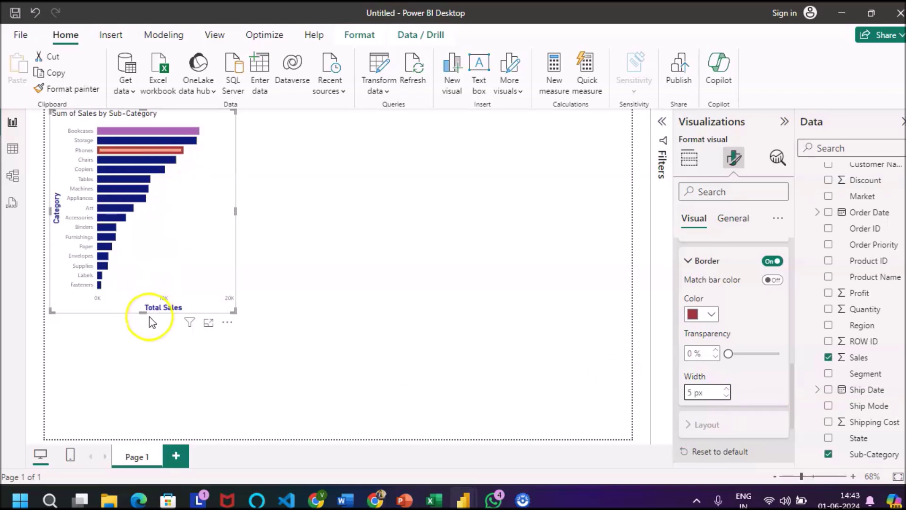
Step: Enlarge the chart in height and width, and settle the Phones bar's border width on 3 px after trying 7 px
left_click_drag(143, 310, 144, 425)
left_click_drag(236, 268, 317, 265)
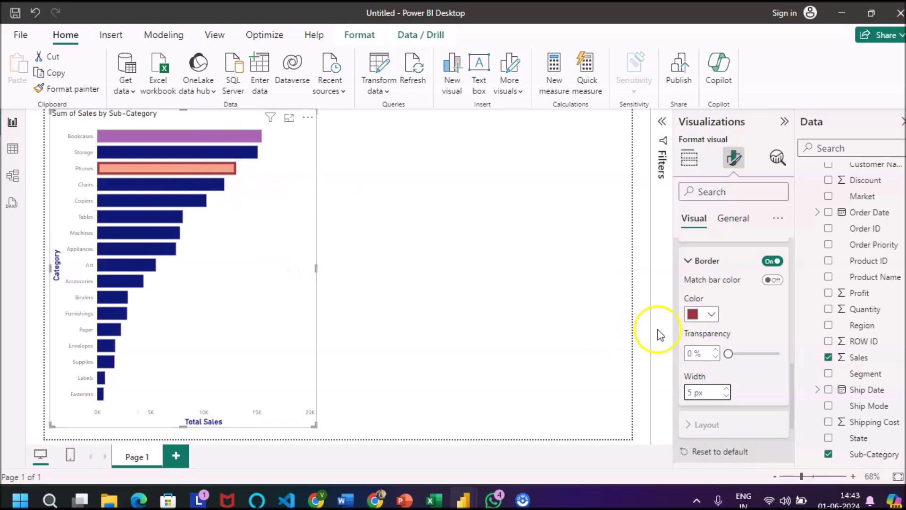
left_click(725, 389)
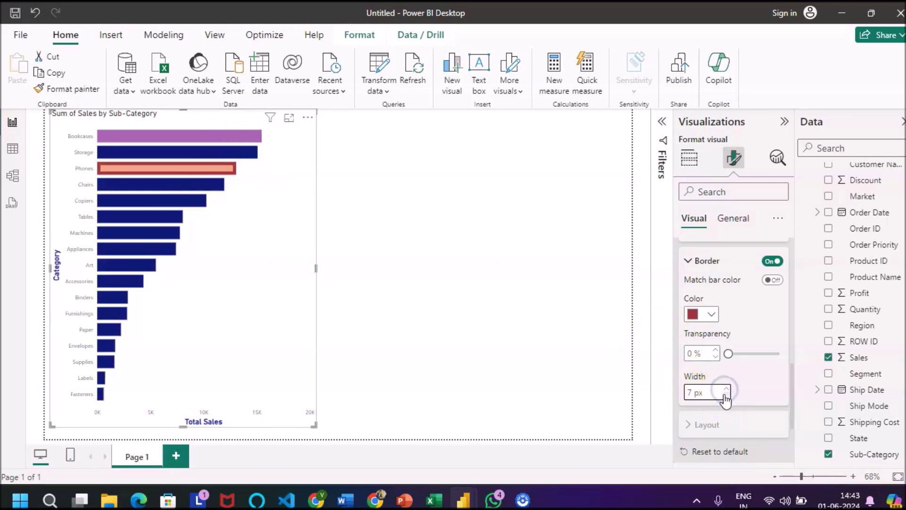
left_click(772, 260)
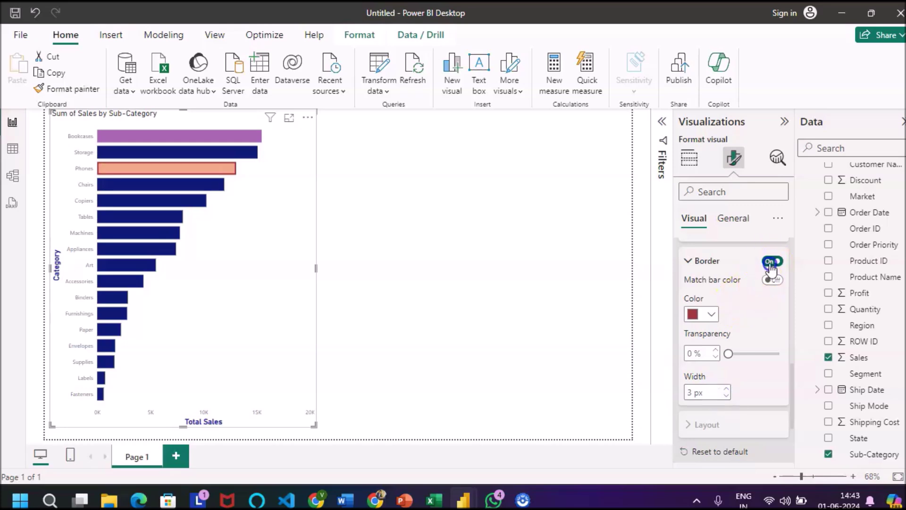
left_click(773, 261)
scroll(764, 376, "down", 3)
scroll(760, 374, "up", 3)
left_click(695, 300)
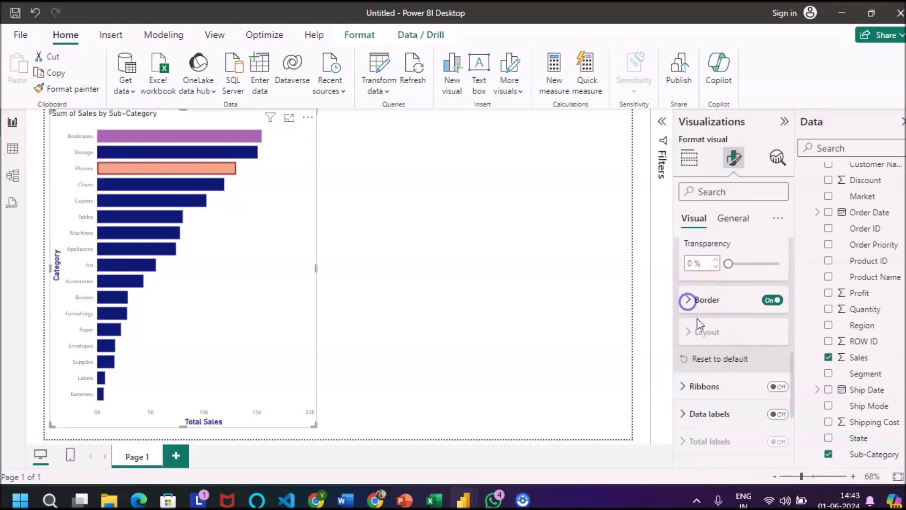
Step: Turn on ribbons between the chart's bars for all series and adjust their color transparency
scroll(713, 401, "down", 1)
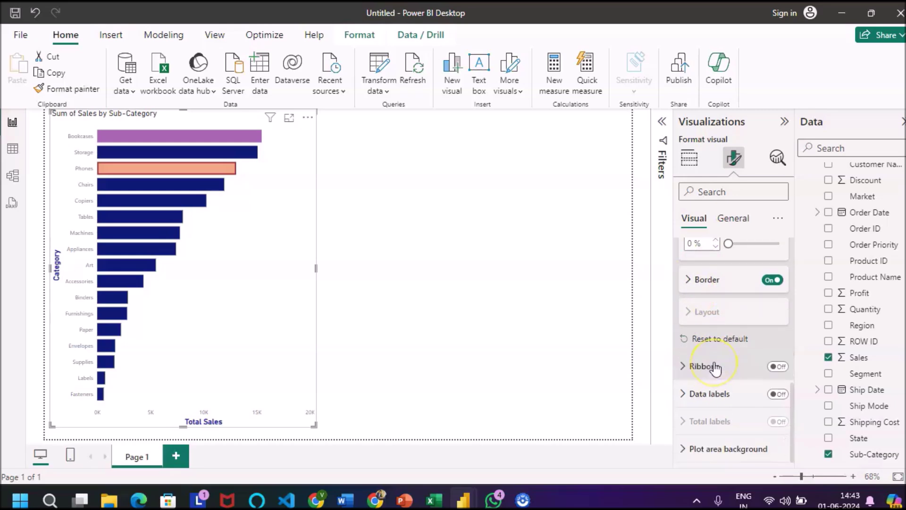
left_click(683, 368)
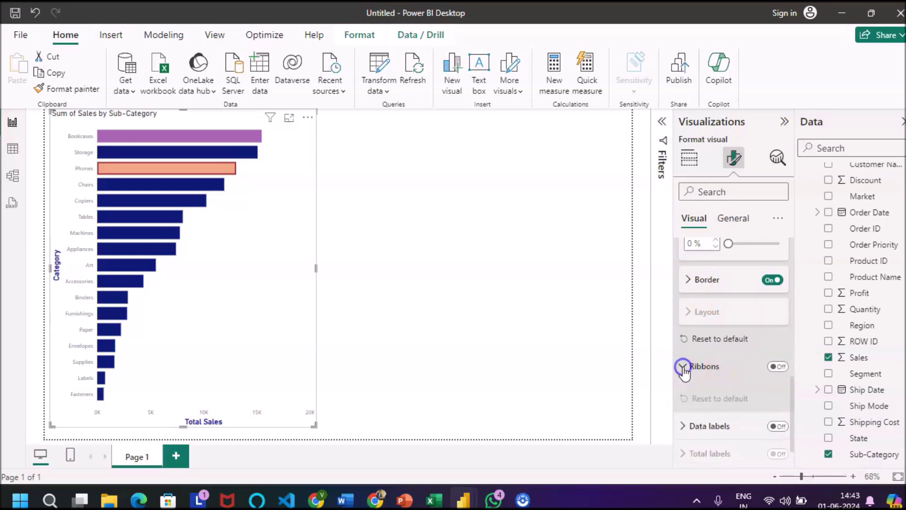
left_click(777, 367)
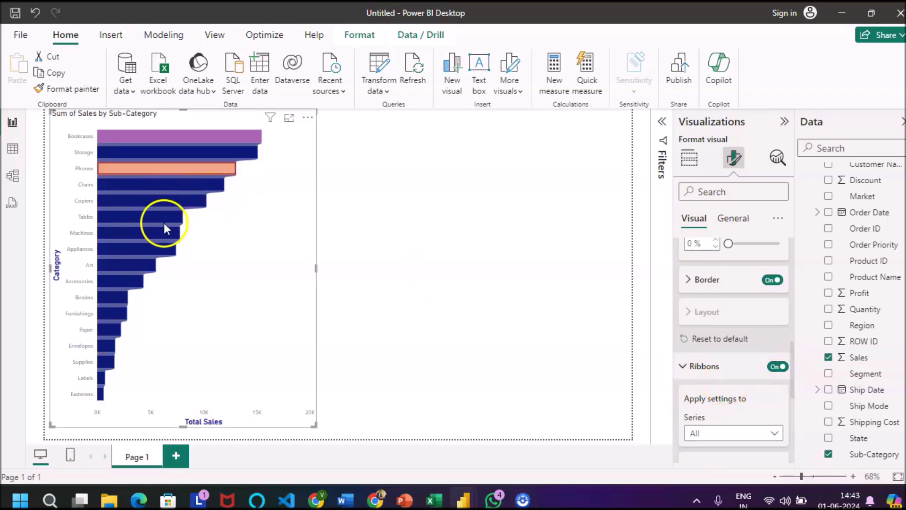
scroll(720, 416, "down", 3)
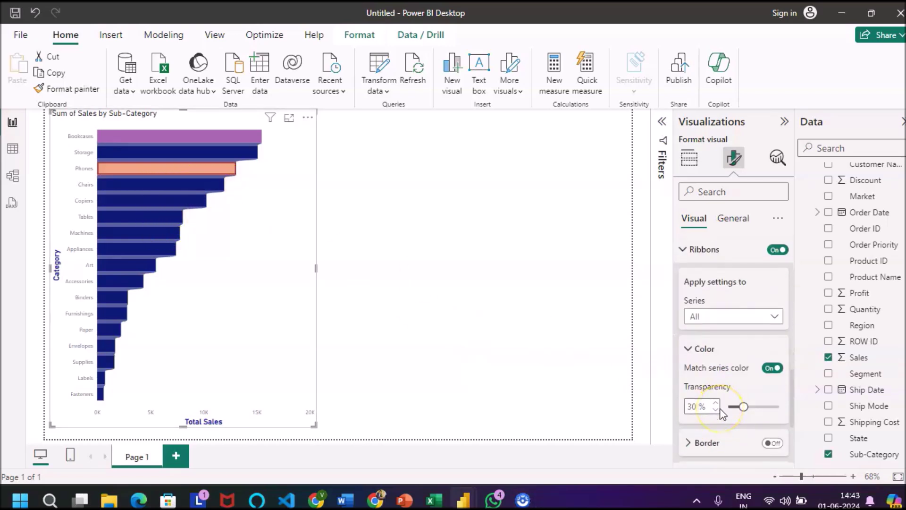
scroll(720, 414, "up", 1)
left_click(742, 435)
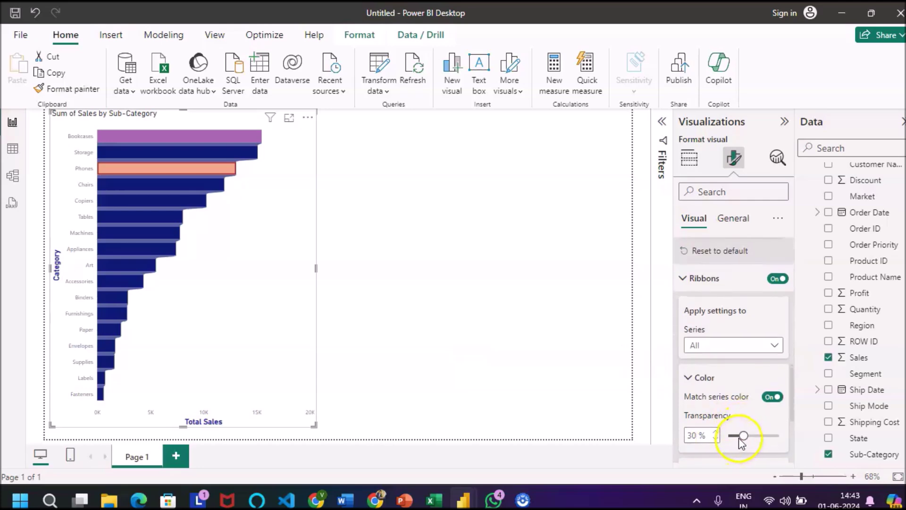
left_click_drag(742, 434, 761, 435)
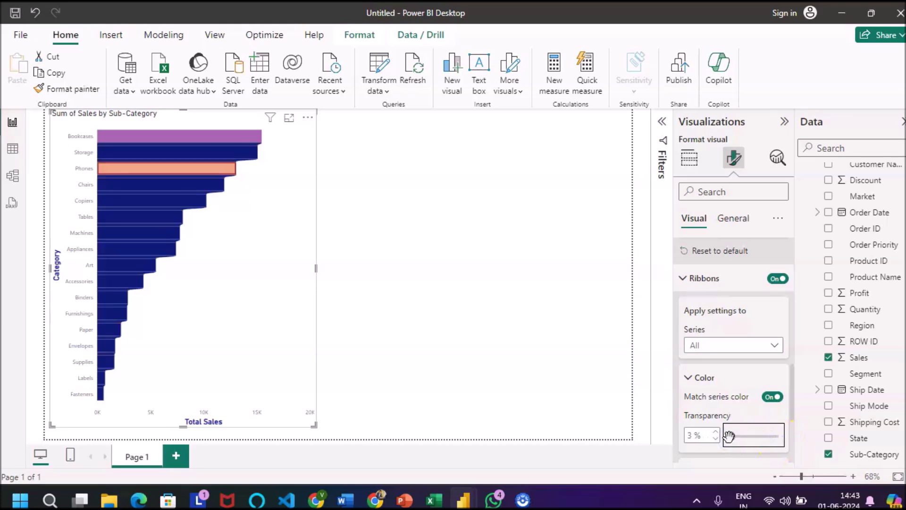
left_click(689, 377)
scroll(691, 380, "down", 2)
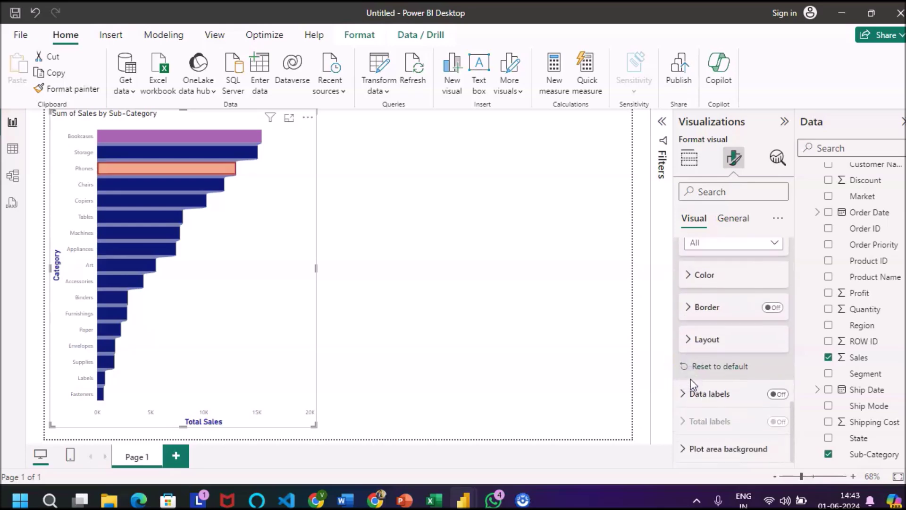
Step: Turn on the chart's data labels and expand their settings
left_click(740, 401)
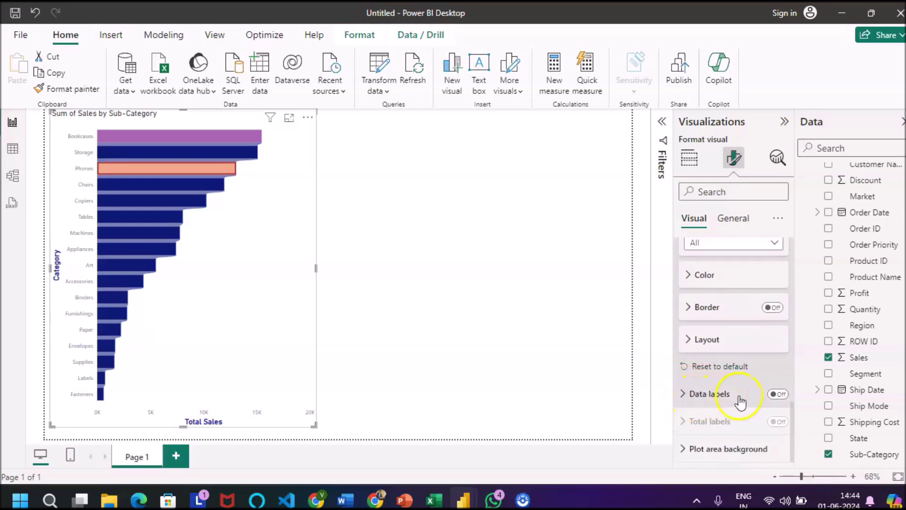
left_click(778, 394)
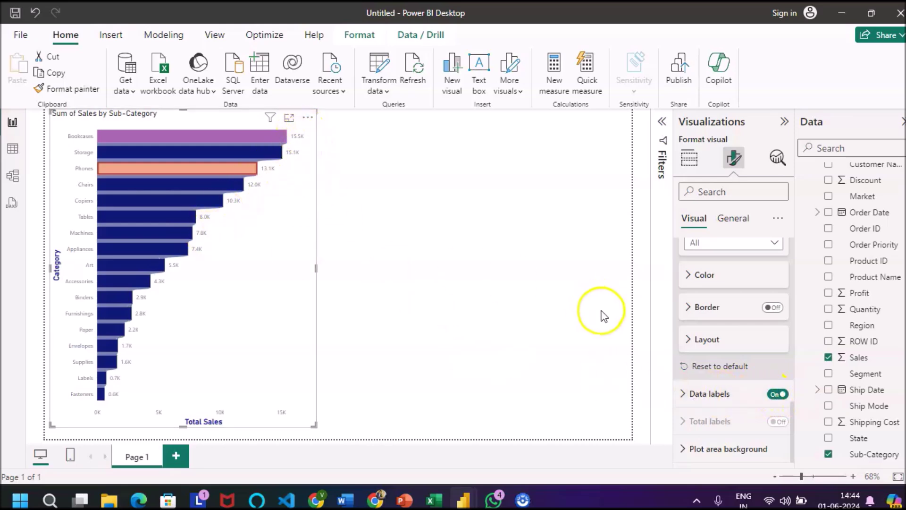
left_click(682, 395)
Step: Format the data label values in dark red, bold, at font size 11, keeping the Segoe UI font
scroll(682, 397, "down", 5)
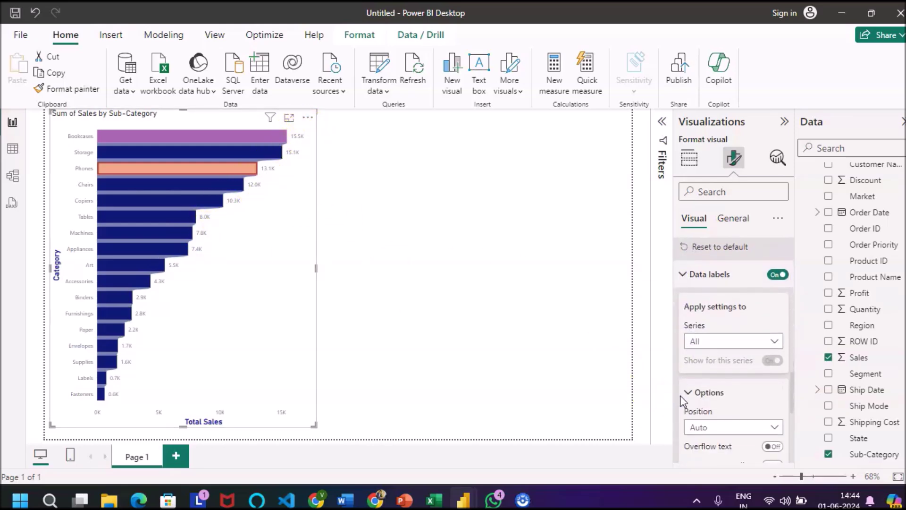
scroll(681, 399, "down", 1)
left_click(690, 347)
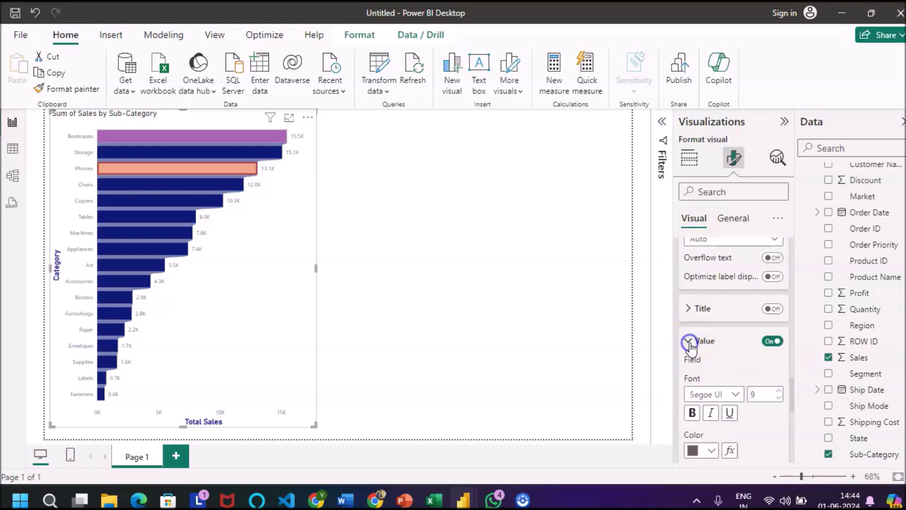
scroll(744, 423, "down", 2)
scroll(745, 425, "down", 1)
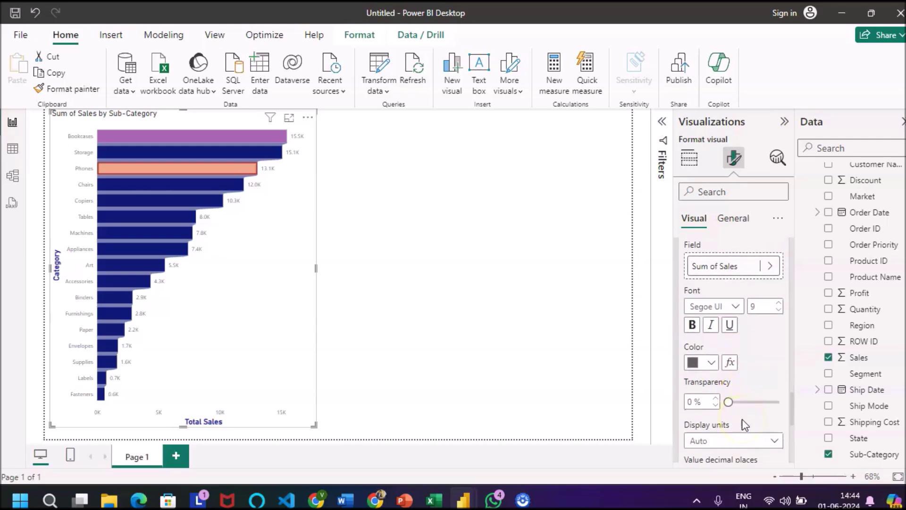
left_click(711, 362)
left_click(702, 305)
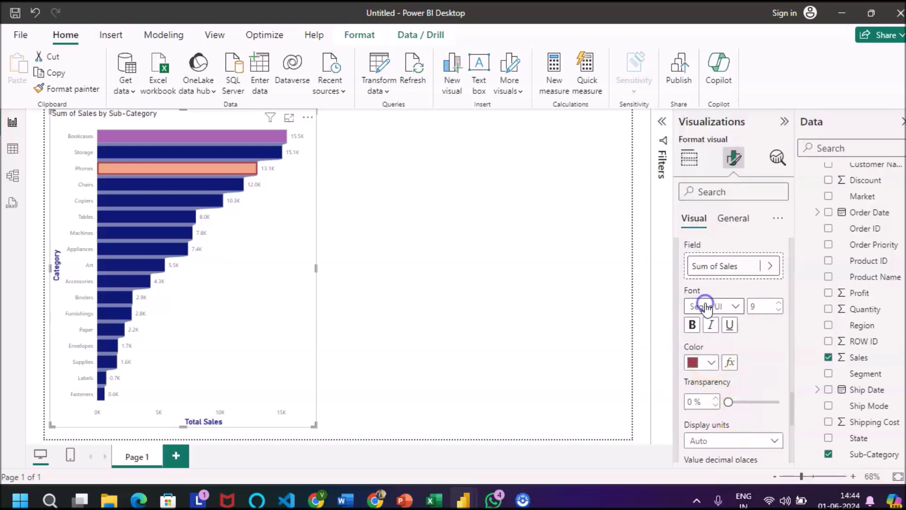
left_click(692, 325)
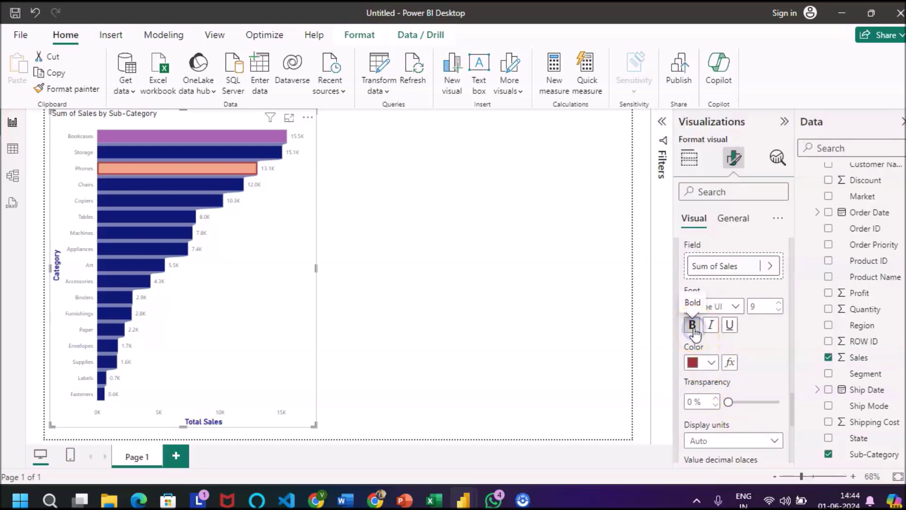
left_click(779, 303)
left_click(735, 307)
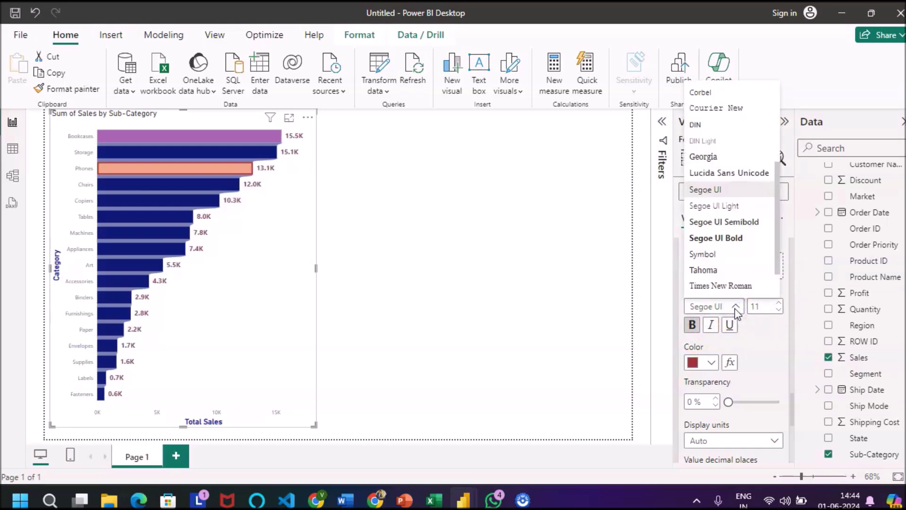
left_click(736, 307)
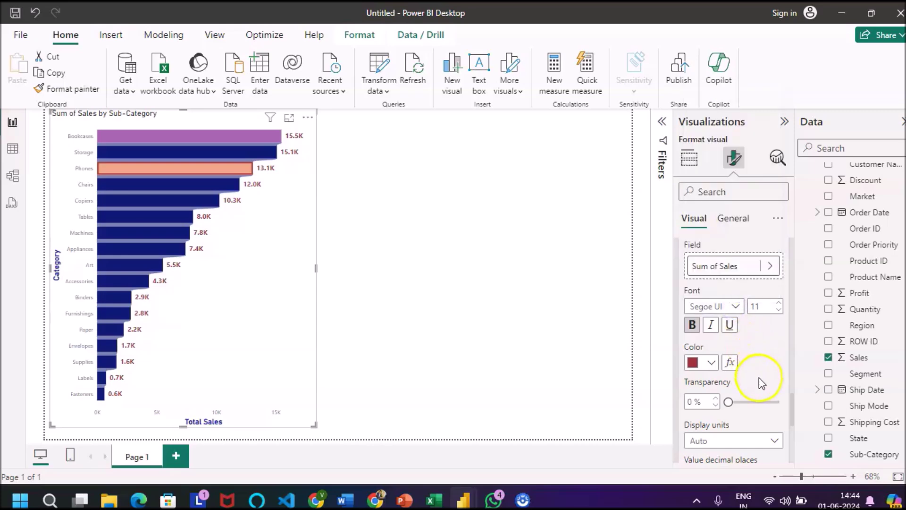
Step: Try a background behind the data labels in light orange and in blue at 18% transparency, and turn it off again
scroll(758, 377, "down", 3)
scroll(758, 377, "down", 3)
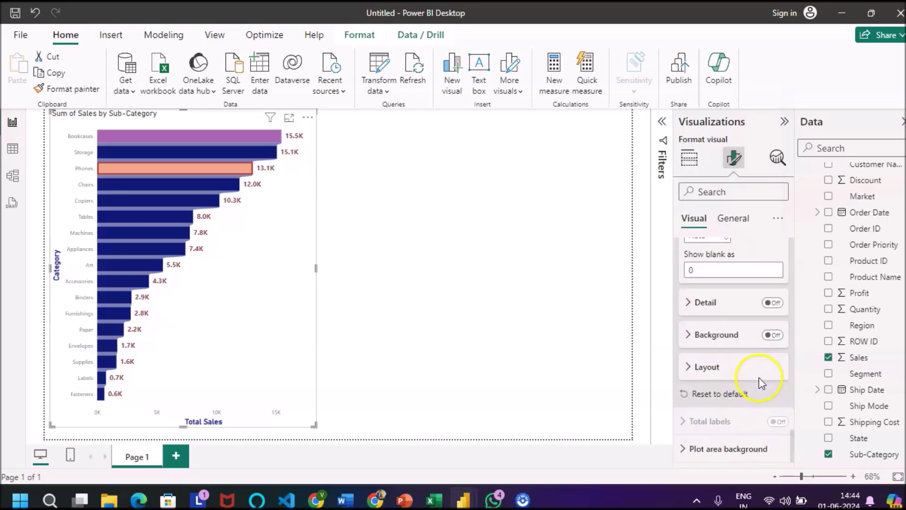
left_click(775, 336)
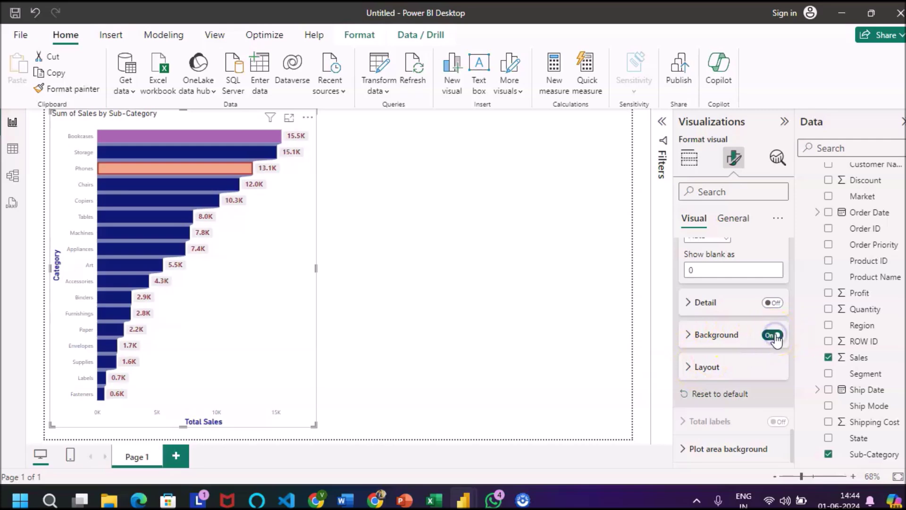
left_click(705, 339)
left_click(711, 370)
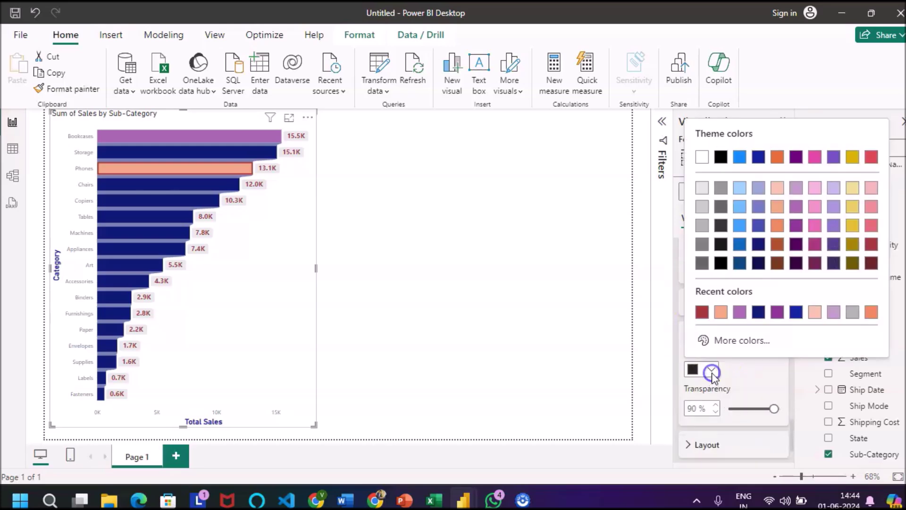
left_click(719, 312)
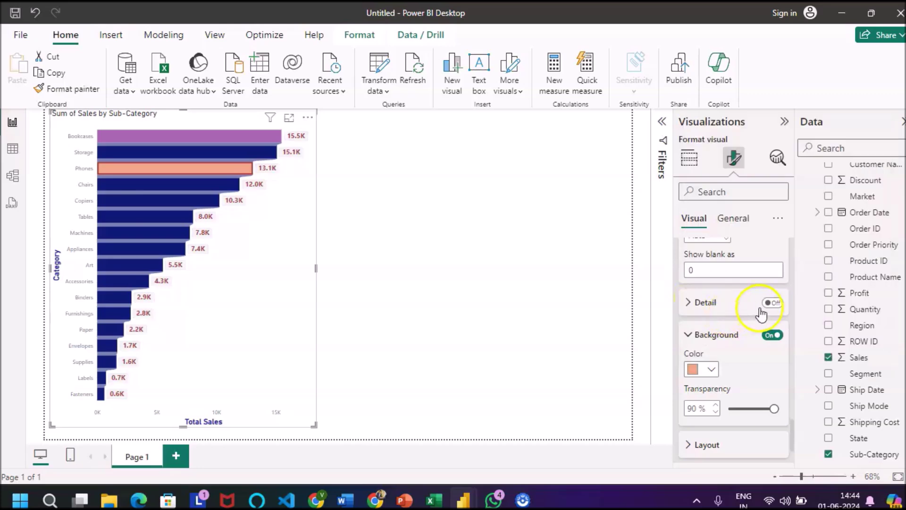
left_click(712, 369)
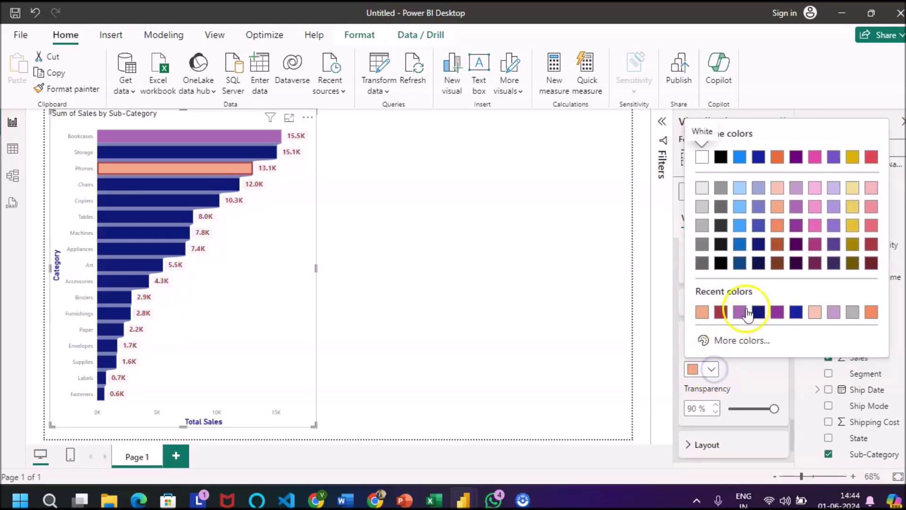
left_click(741, 246)
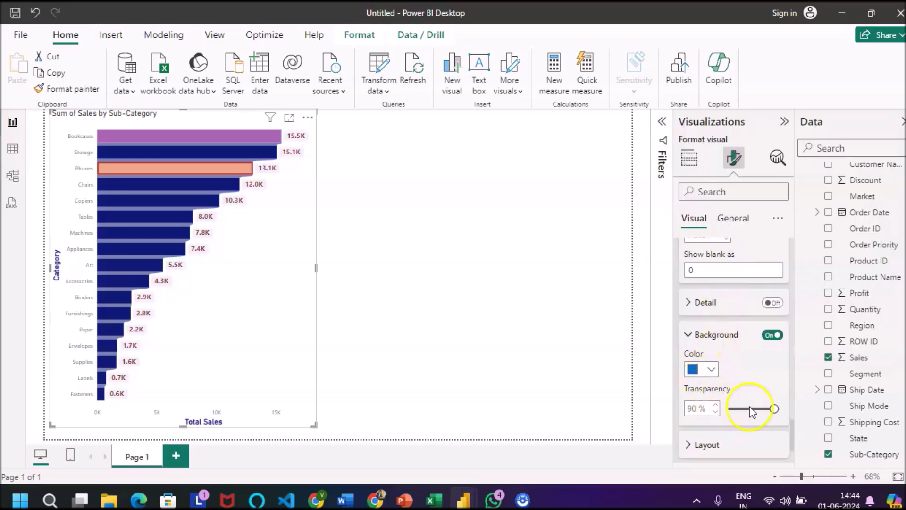
left_click_drag(774, 407, 765, 409)
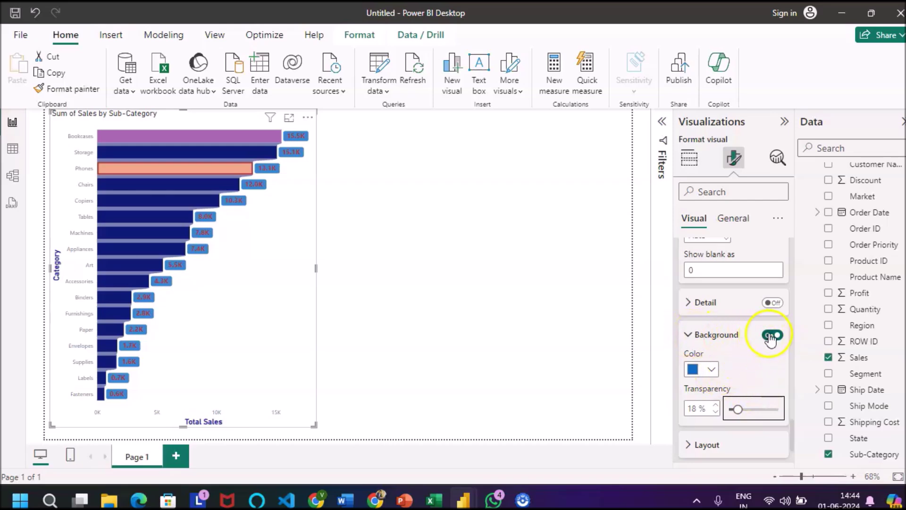
scroll(738, 345, "up", 1)
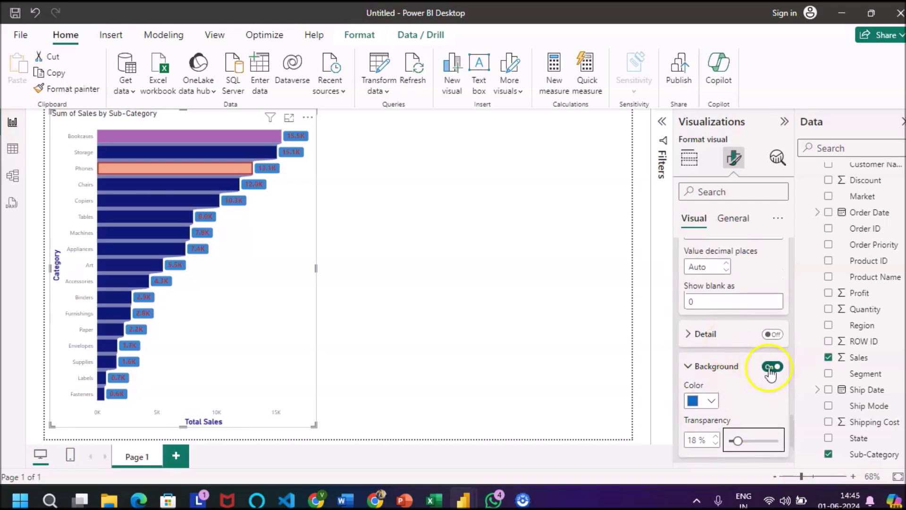
left_click(769, 367)
Step: Look over the chart's general size properties and collapse the size settings
scroll(753, 422, "up", 1)
scroll(754, 425, "up", 10)
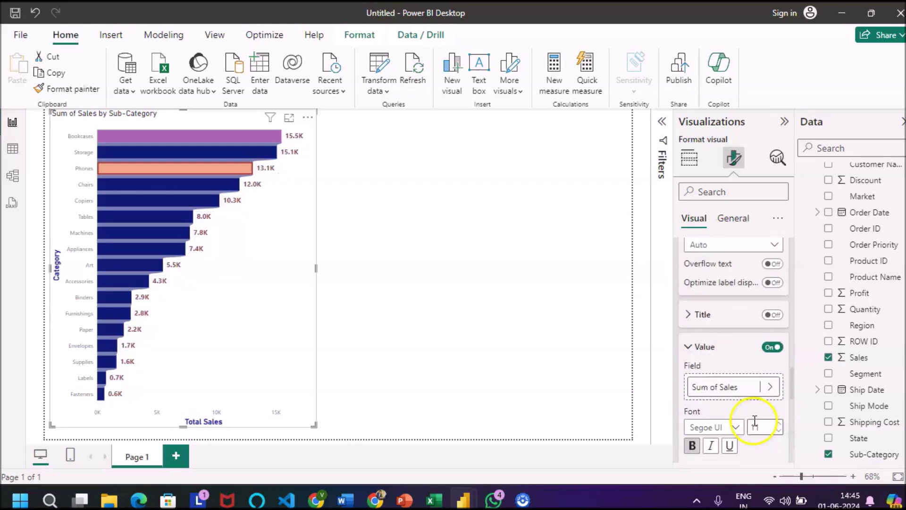
scroll(749, 306, "up", 4)
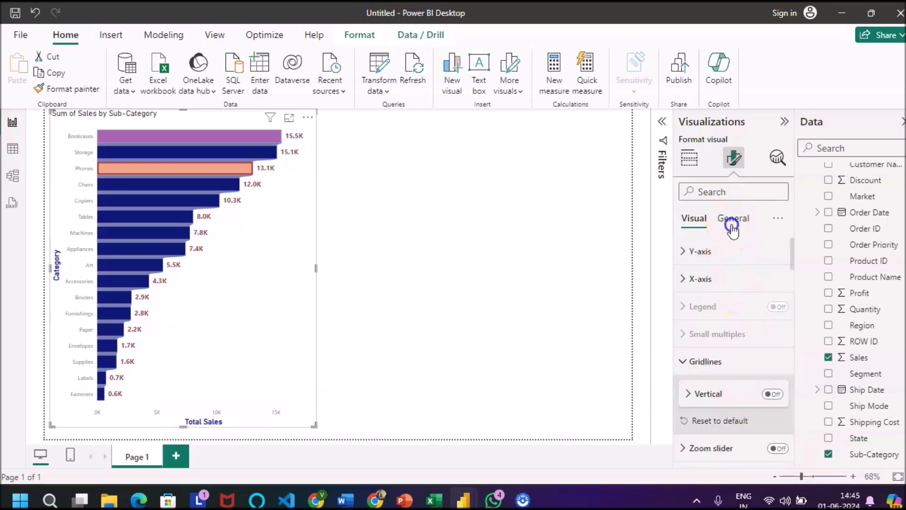
left_click(732, 221)
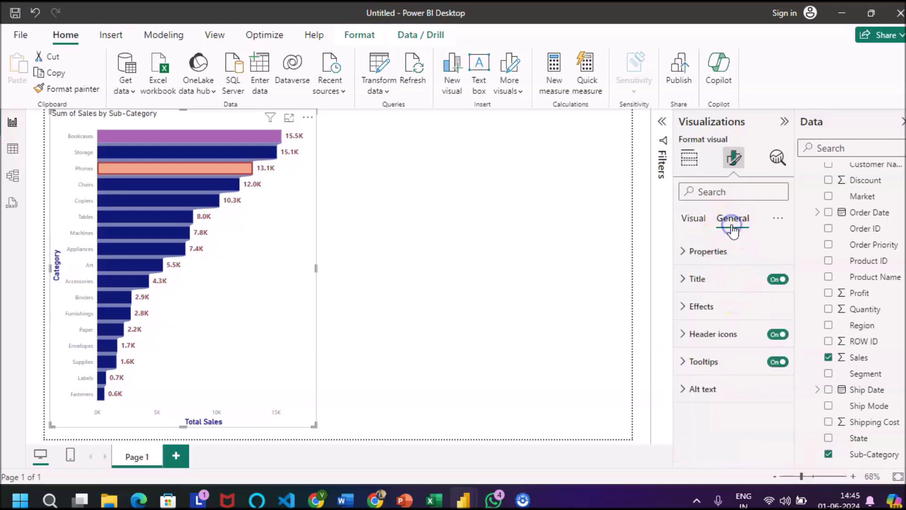
left_click(684, 255)
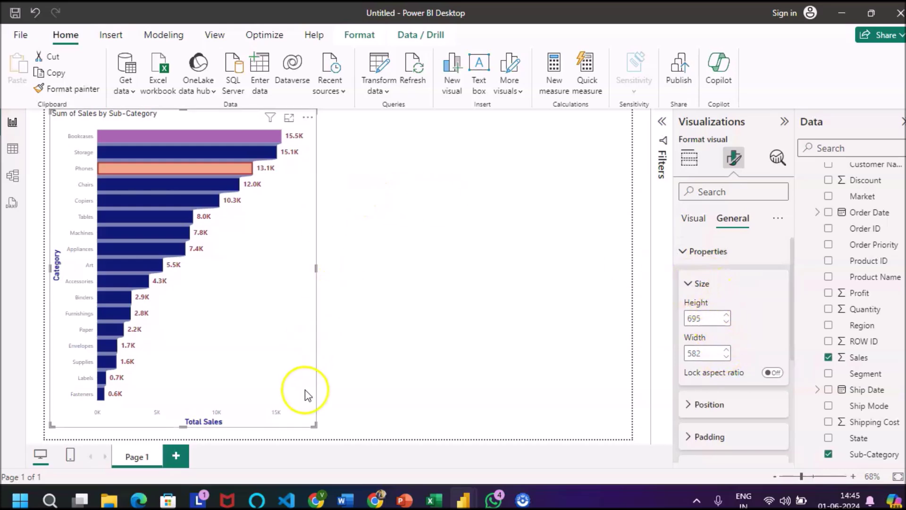
left_click(688, 284)
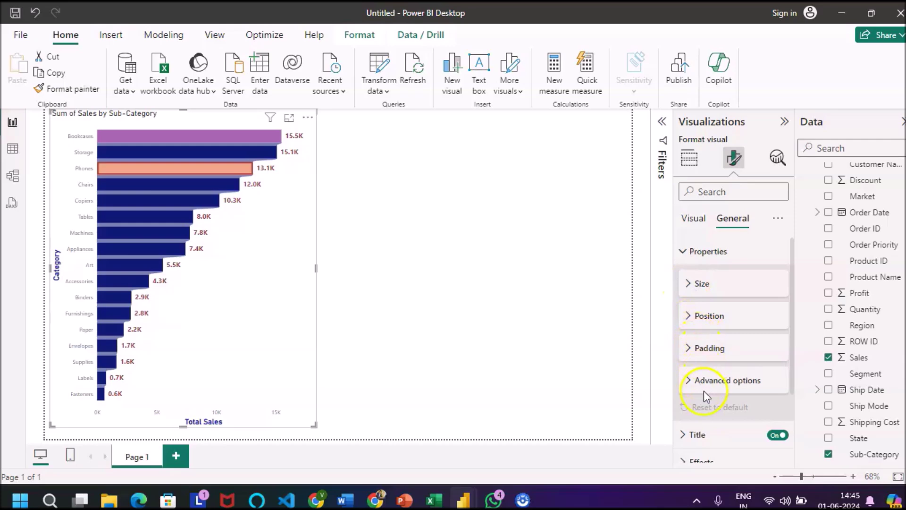
scroll(704, 391, "down", 2)
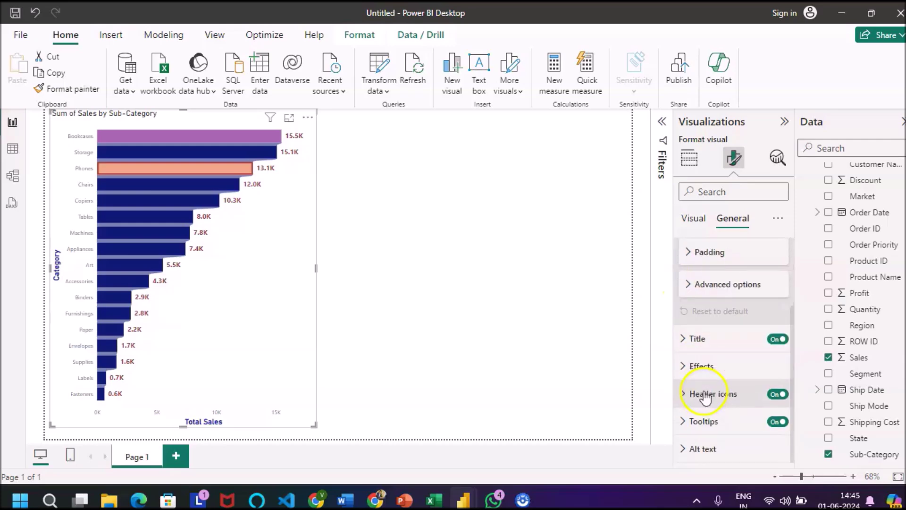
Step: Change the chart title to "Sales by Category" and make it bold
left_click(683, 338)
scroll(727, 373, "down", 3)
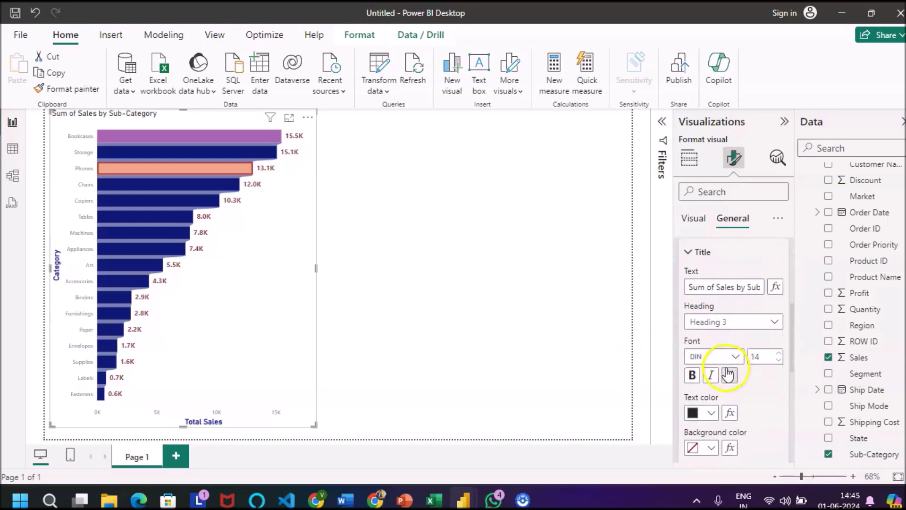
left_click(713, 291)
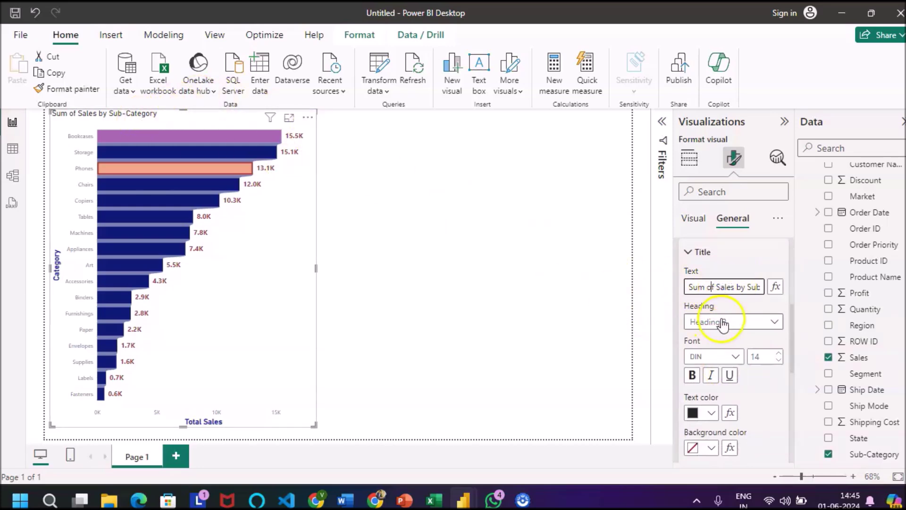
key("BackSpace")
key("BackSpace")
left_click(744, 327)
left_click(692, 375)
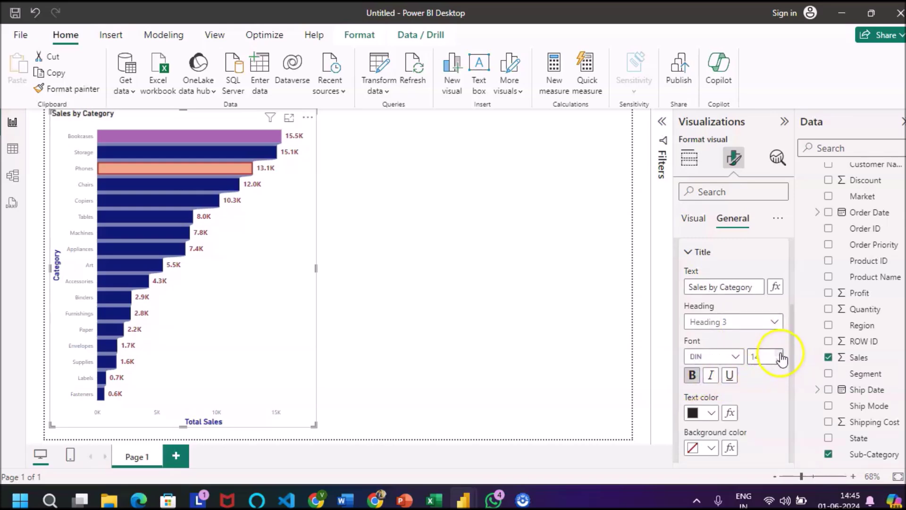
Step: Give the chart title a dark red background with white text and center it horizontally
left_click(712, 453)
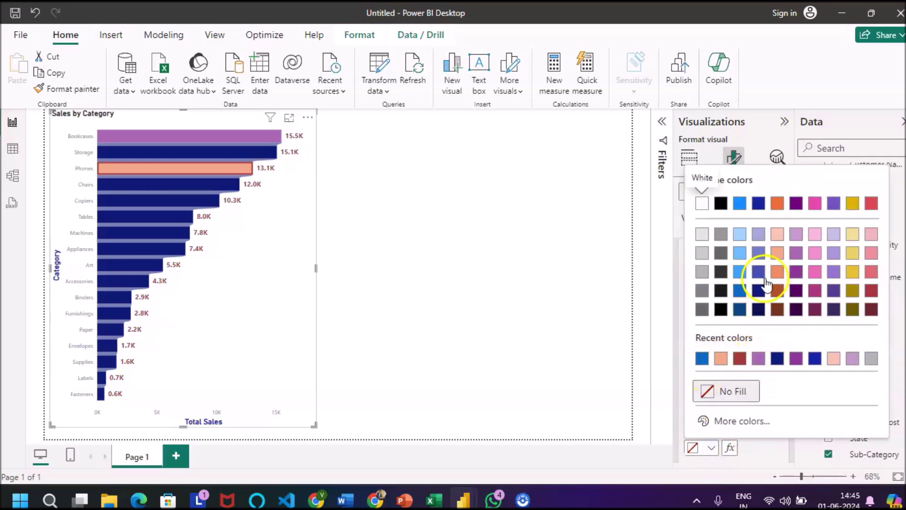
left_click(739, 358)
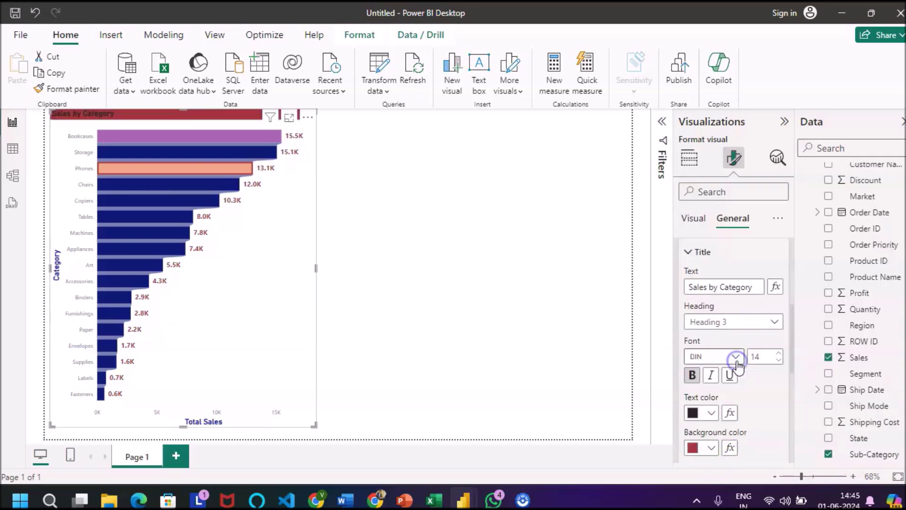
left_click(711, 415)
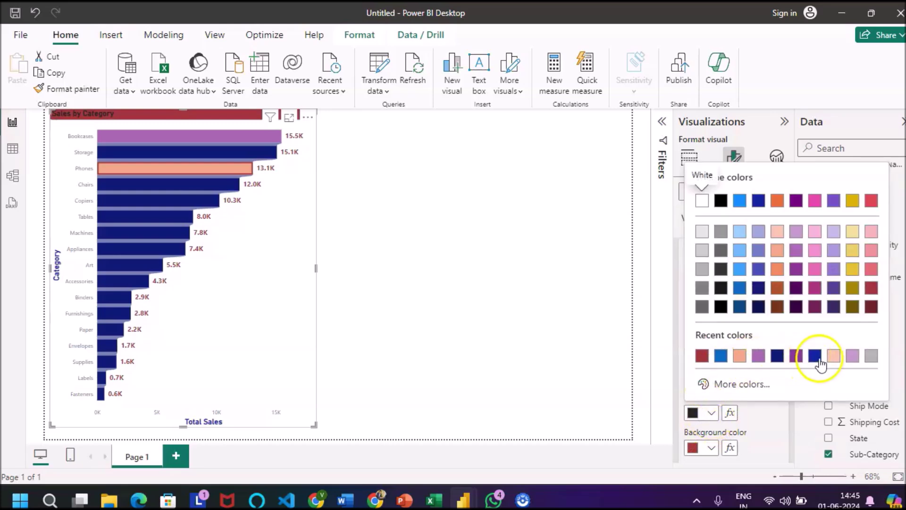
left_click(702, 202)
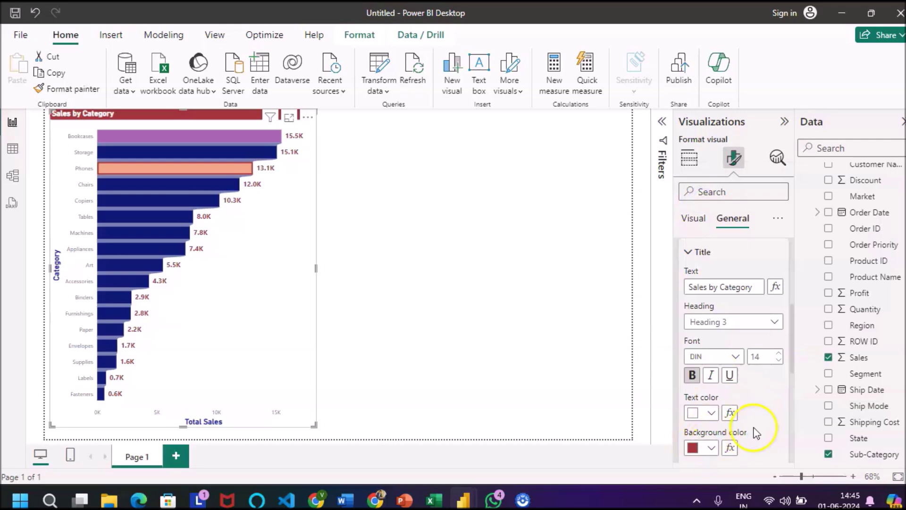
scroll(754, 425, "down", 2)
scroll(754, 425, "down", 1)
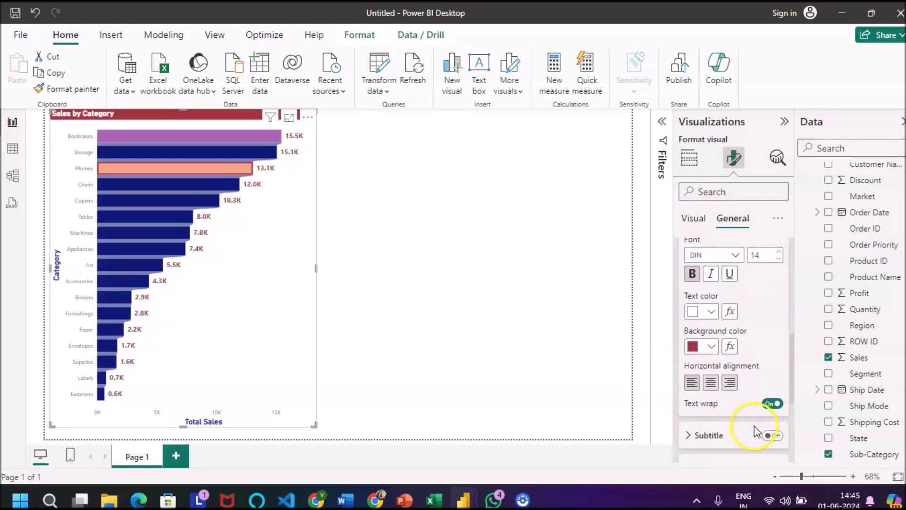
left_click(710, 382)
scroll(760, 336, "up", 2)
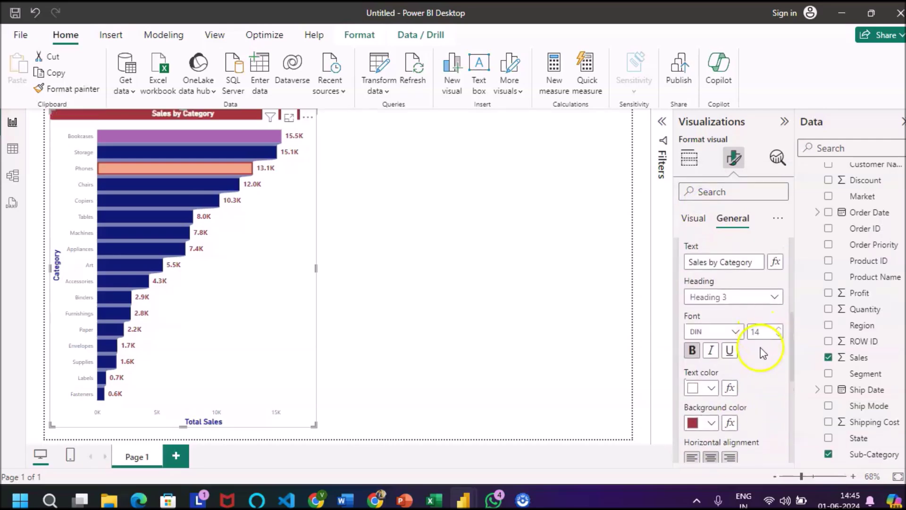
Step: Reduce the chart's height slightly by lowering its upper edge on the page
left_click(355, 292)
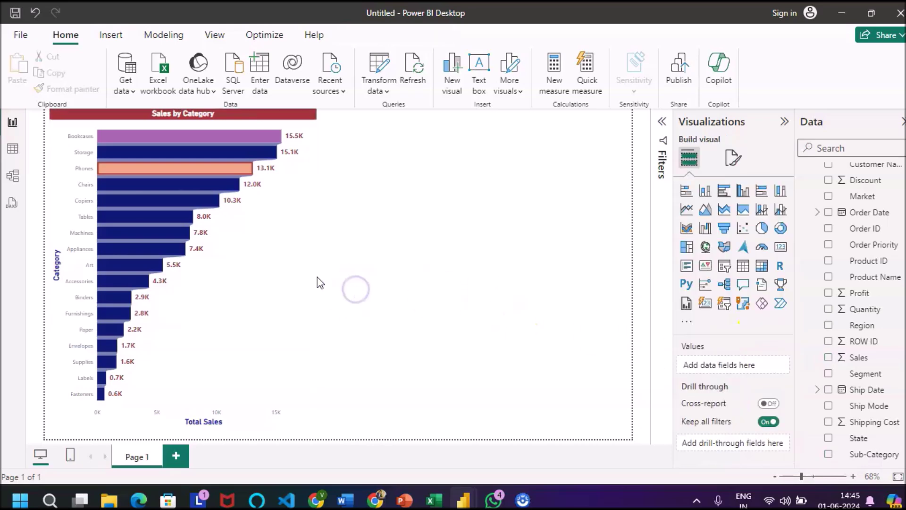
left_click(262, 279)
left_click_drag(183, 109, 184, 134)
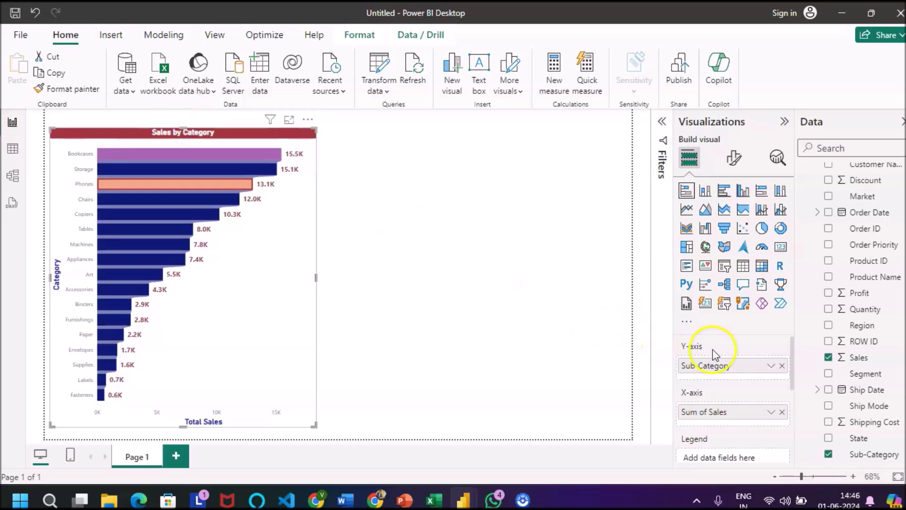
Step: Open the chart's general effects settings and look over the background, visual border and shadow options
left_click(732, 158)
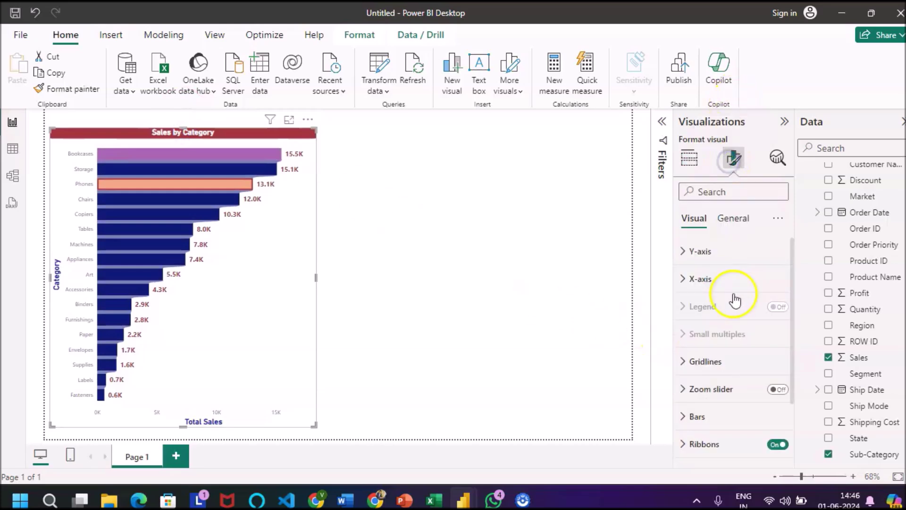
left_click(737, 228)
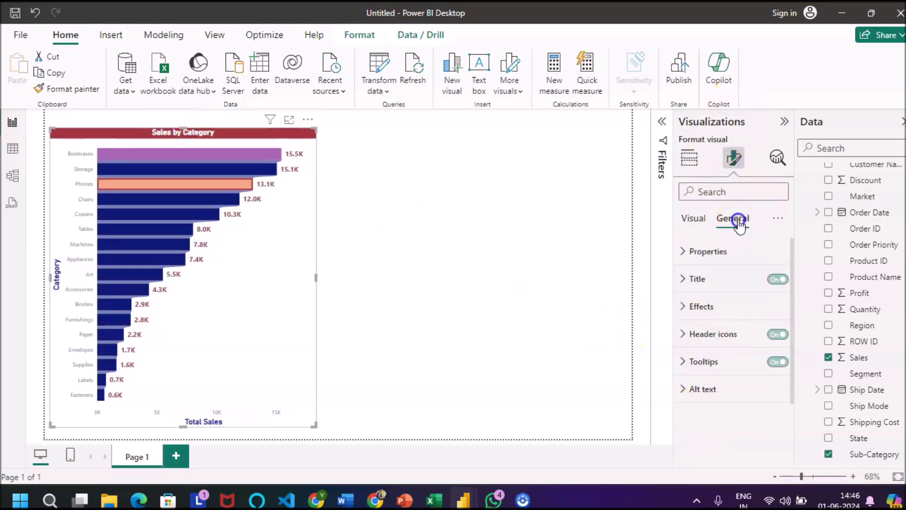
left_click(681, 308)
scroll(757, 377, "down", 2)
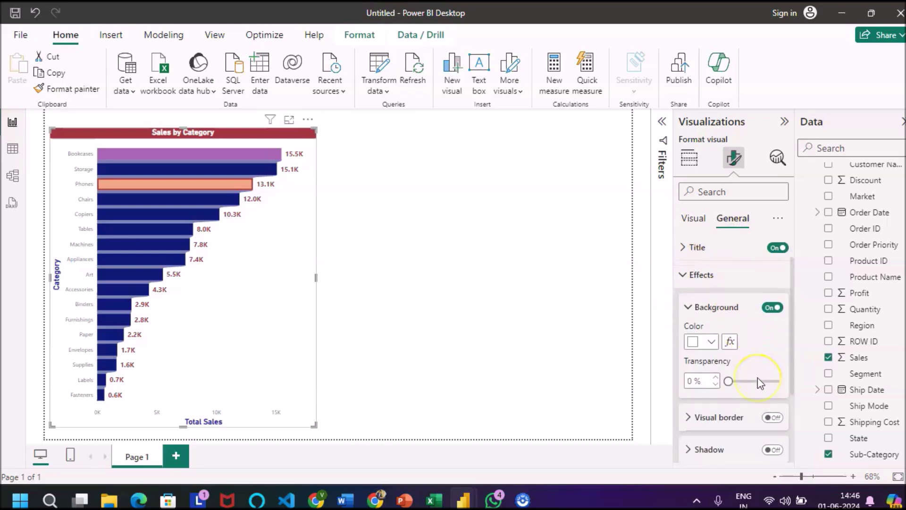
scroll(728, 392, "down", 2)
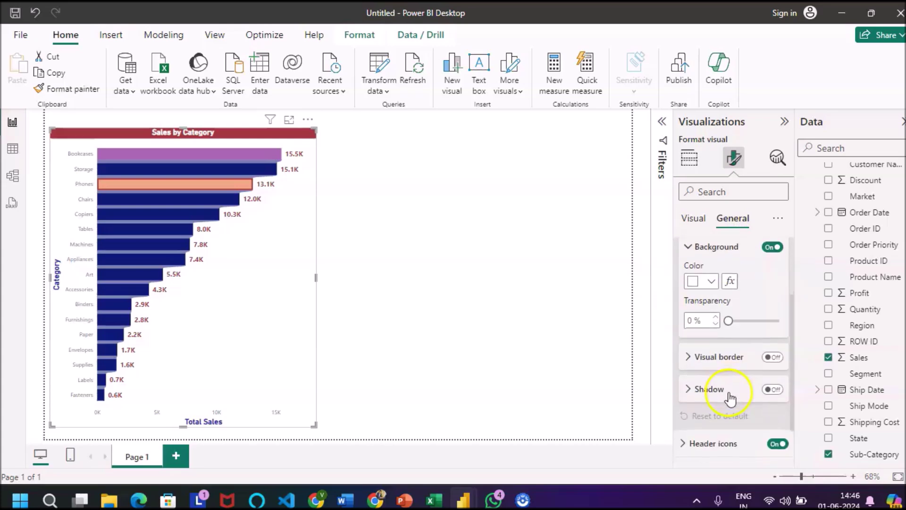
scroll(729, 392, "down", 1)
scroll(729, 396, "up", 3)
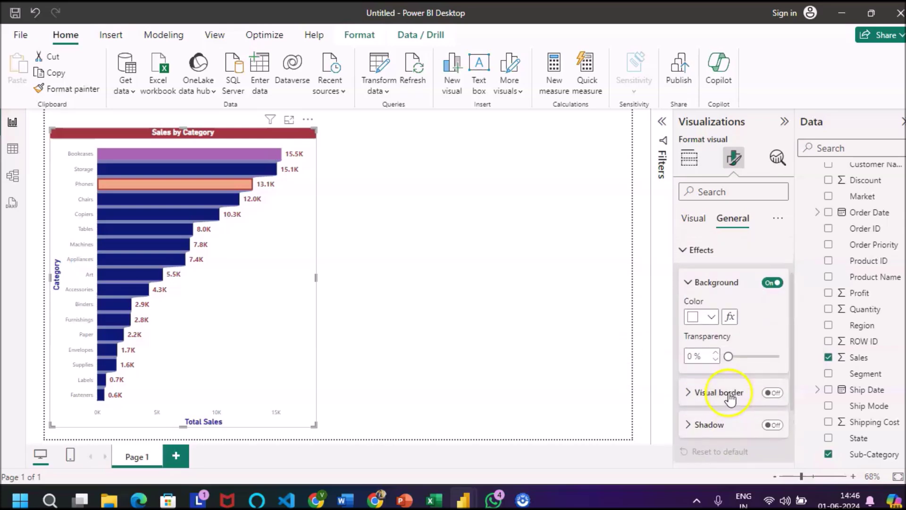
Step: Try dark red as the chart's background color and set it back to white
left_click(712, 320)
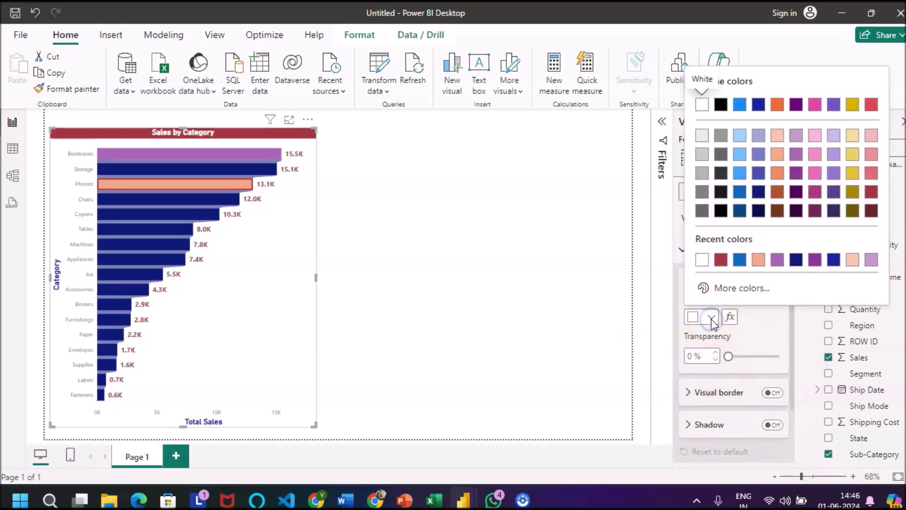
left_click(720, 258)
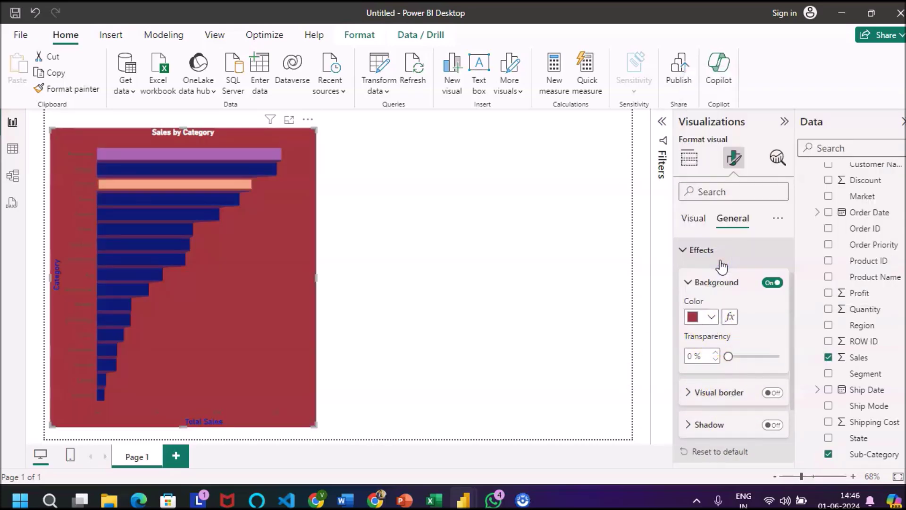
left_click(713, 317)
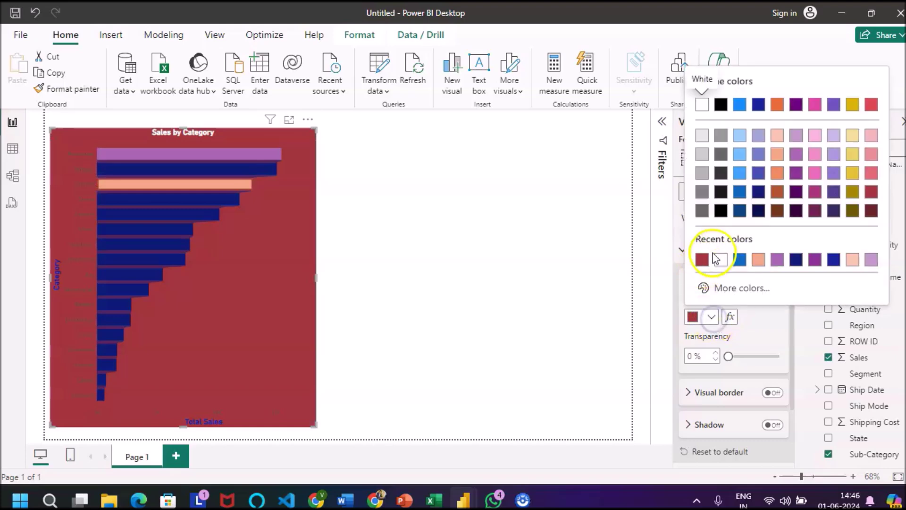
left_click(720, 260)
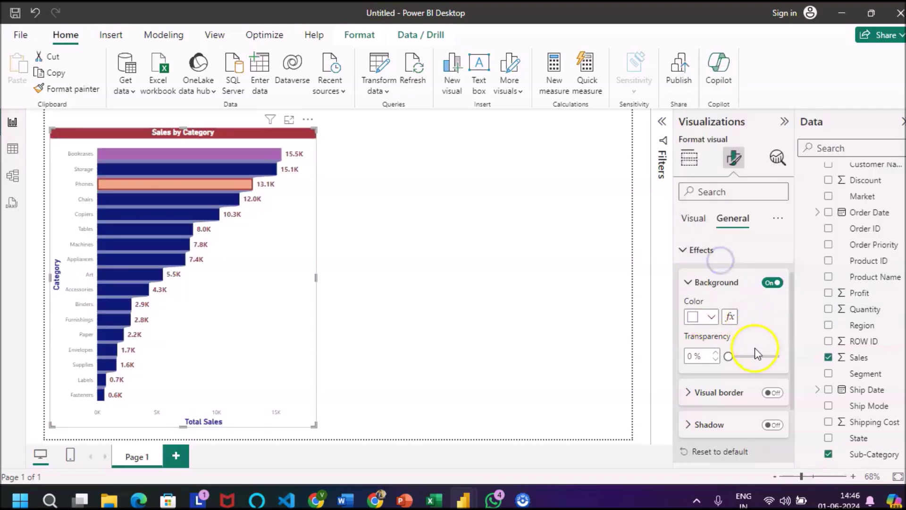
Step: Try a blue visual border around the chart and turn the border off again
scroll(754, 347, "down", 2)
left_click(772, 307)
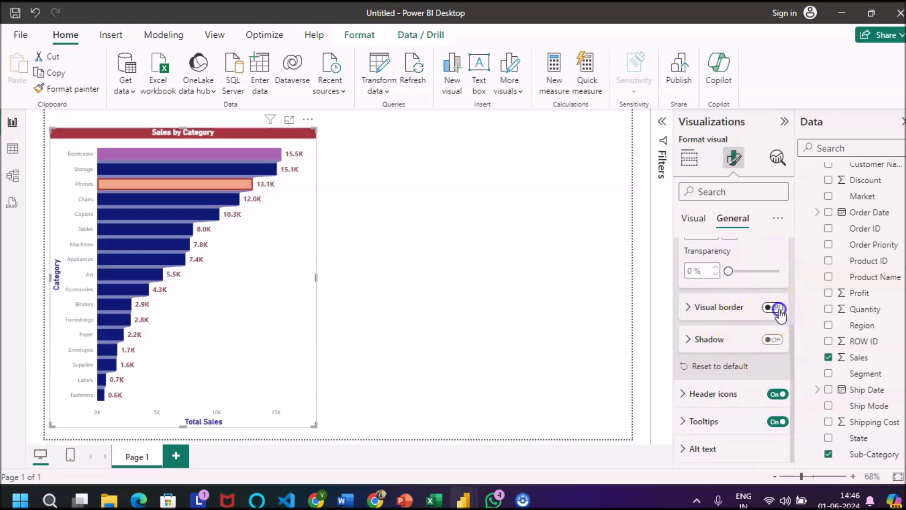
left_click(706, 309)
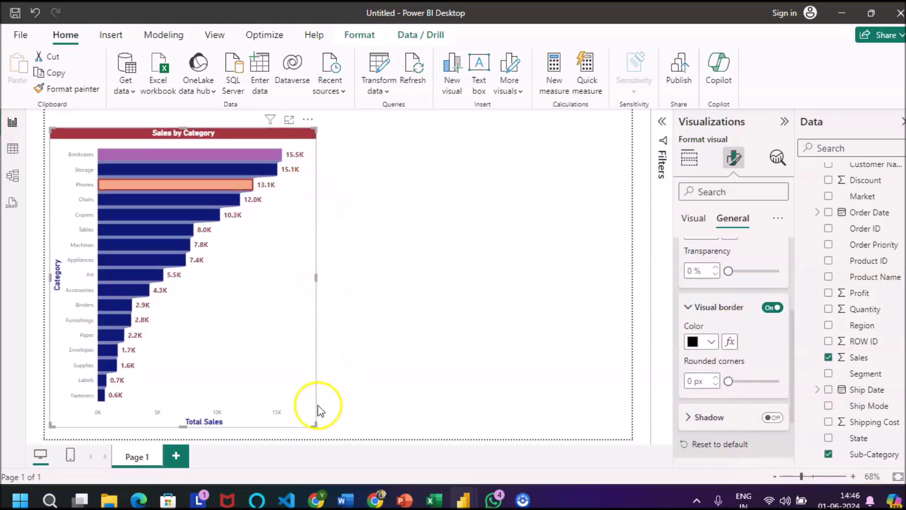
left_click(710, 342)
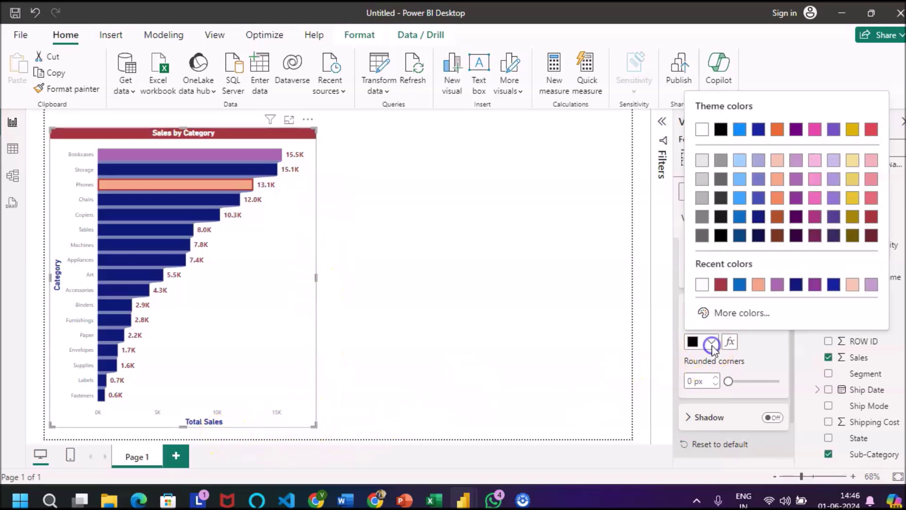
left_click(742, 285)
left_click(766, 309)
left_click(769, 308)
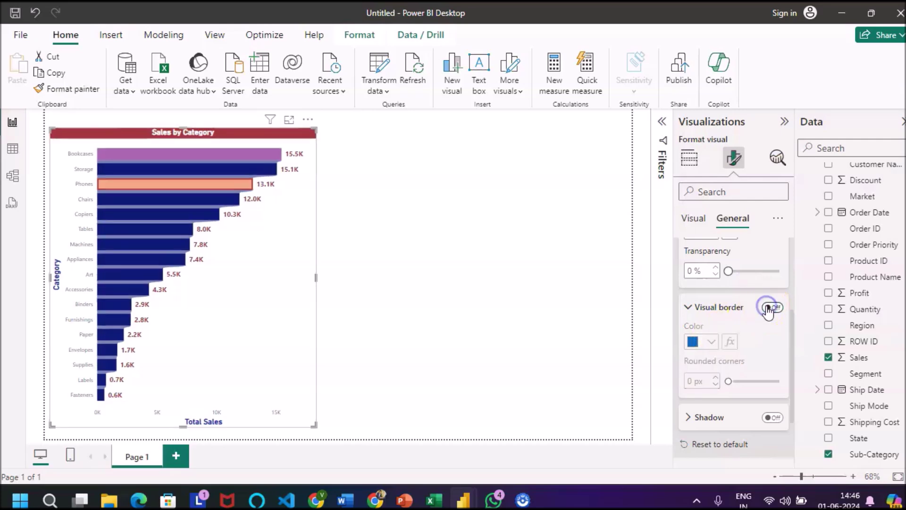
Step: Set the image BG.jpg as the bar chart's plot area background
scroll(762, 302, "down", 2)
scroll(758, 281, "up", 5)
left_click(690, 160)
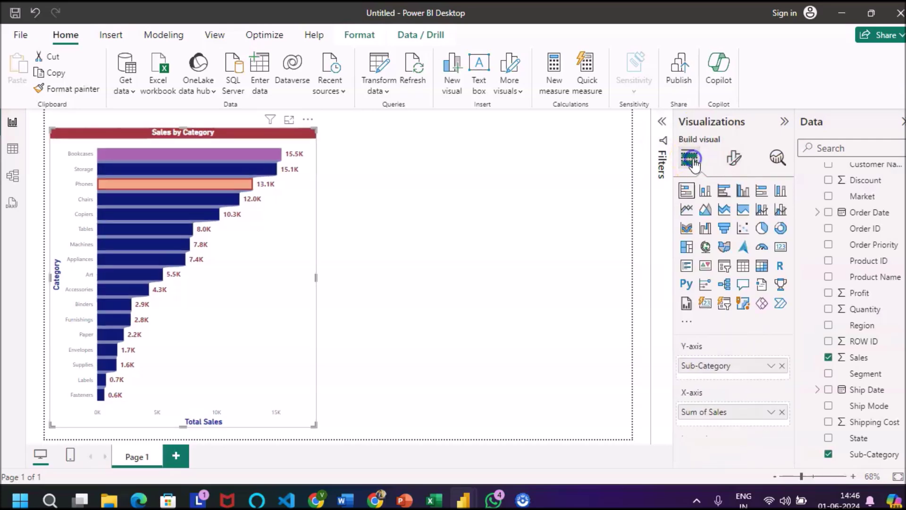
left_click(727, 162)
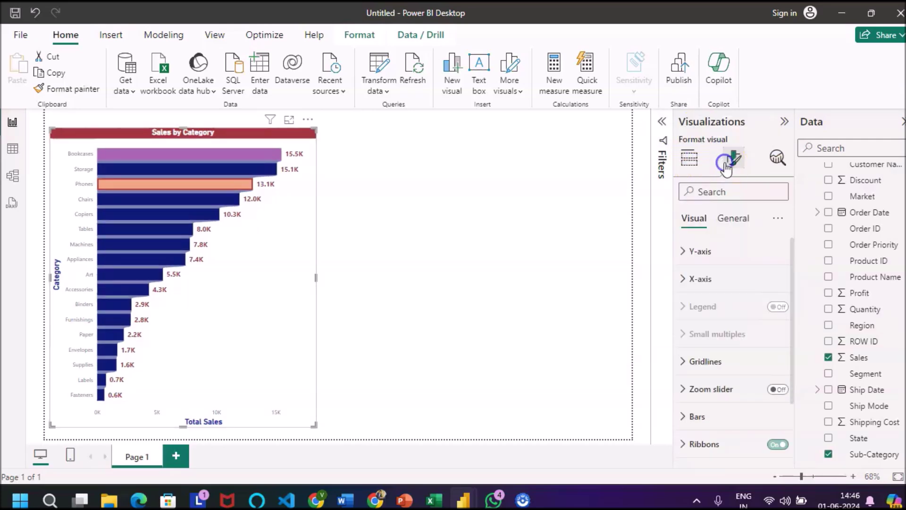
scroll(716, 338, "down", 2)
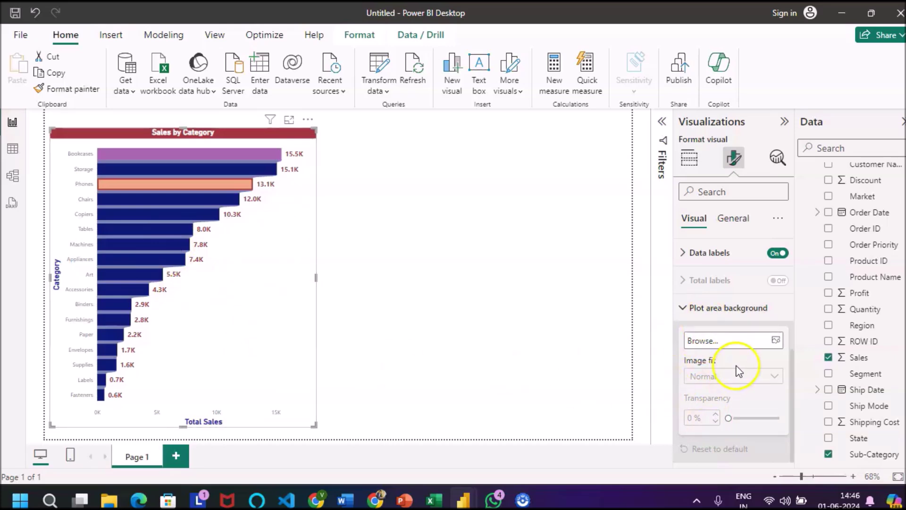
left_click(774, 340)
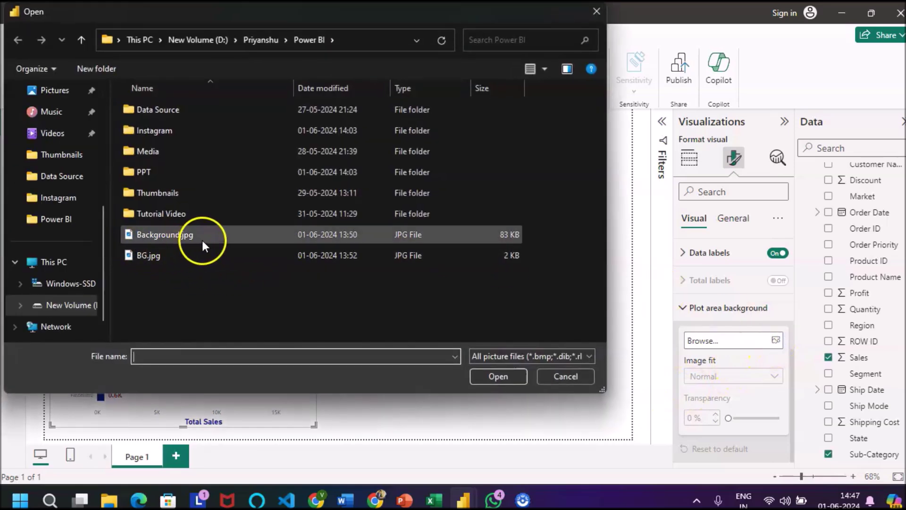
left_click(224, 255)
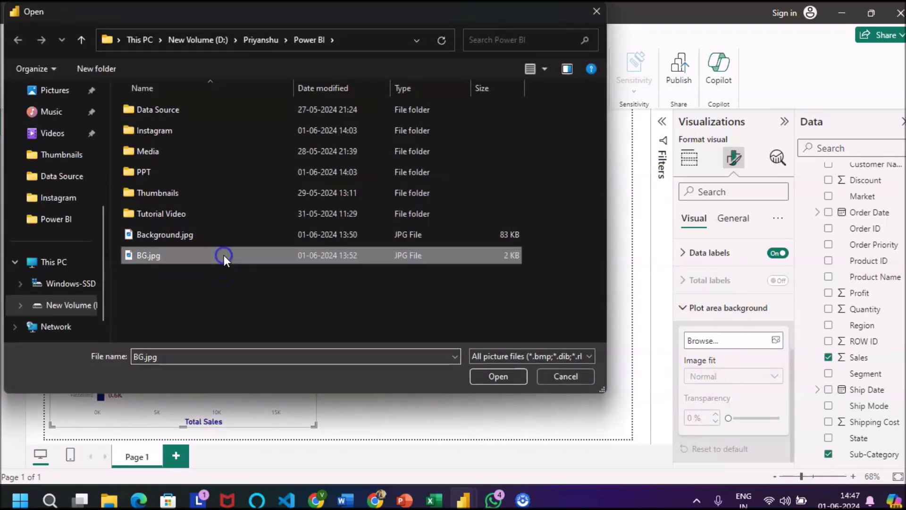
left_click(498, 376)
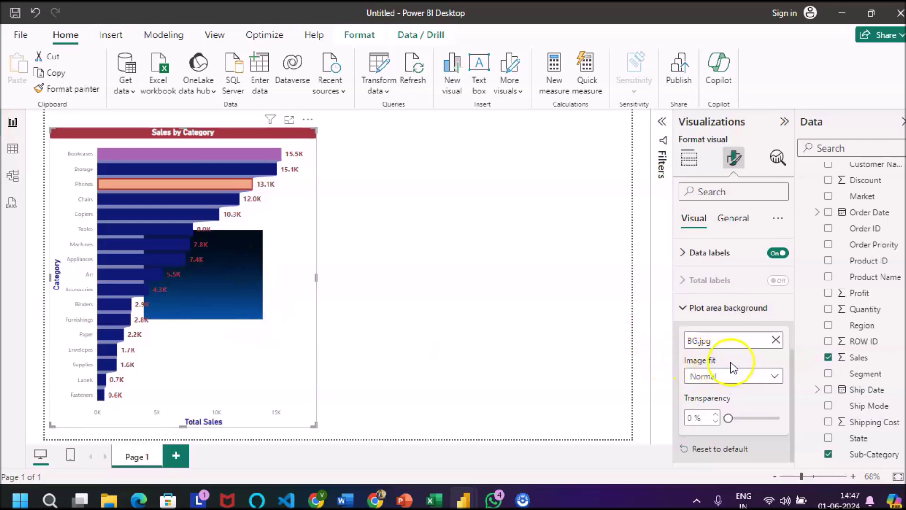
Step: Compare the Fit and Fill options for the plot area background image and keep Fit
left_click(776, 377)
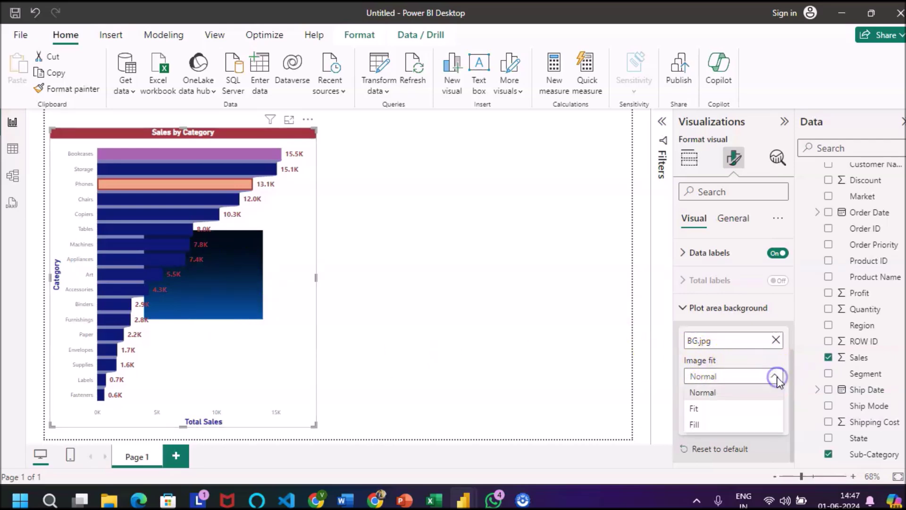
left_click(722, 409)
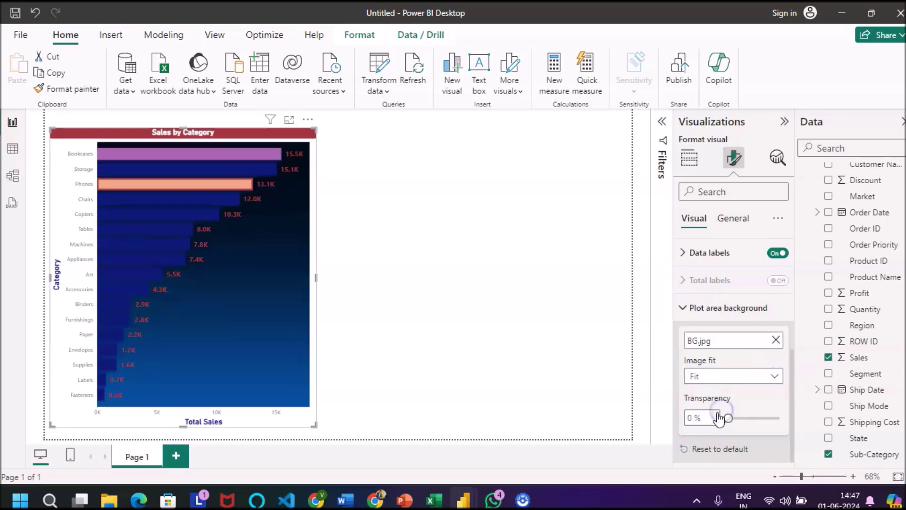
left_click(773, 378)
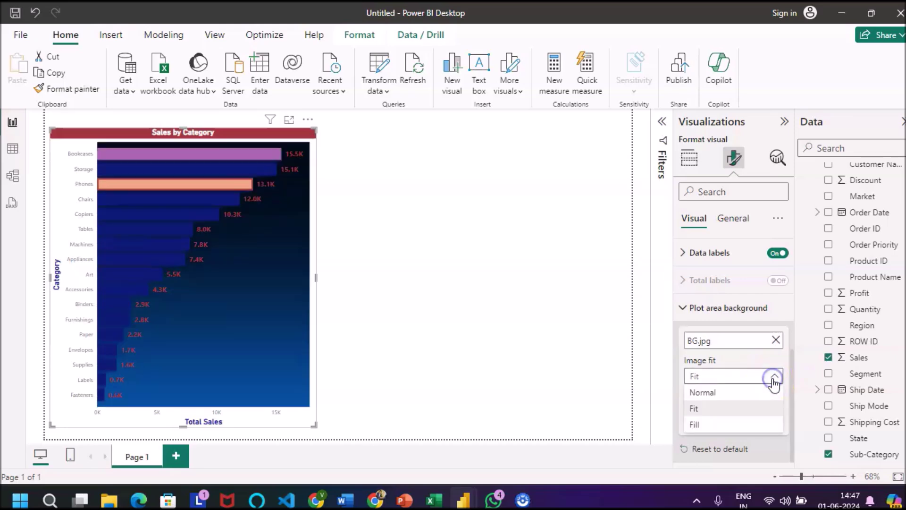
left_click(712, 426)
left_click(769, 376)
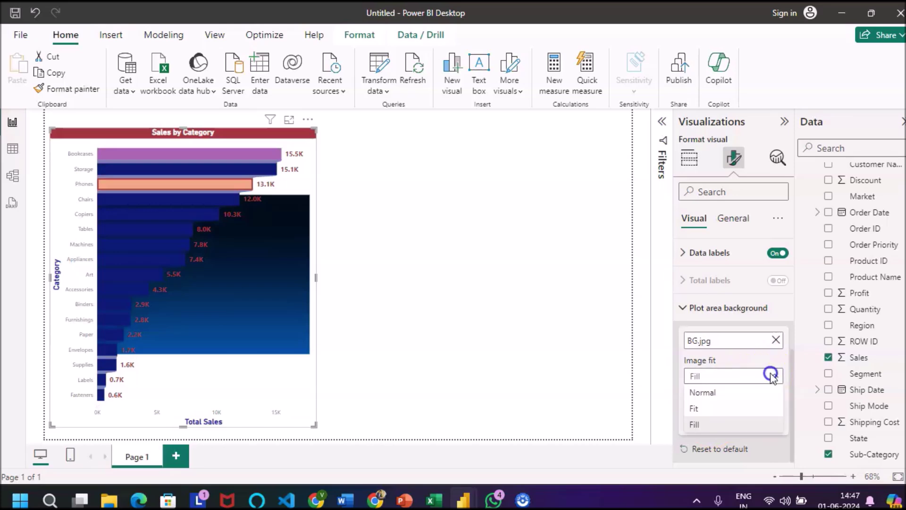
left_click(713, 409)
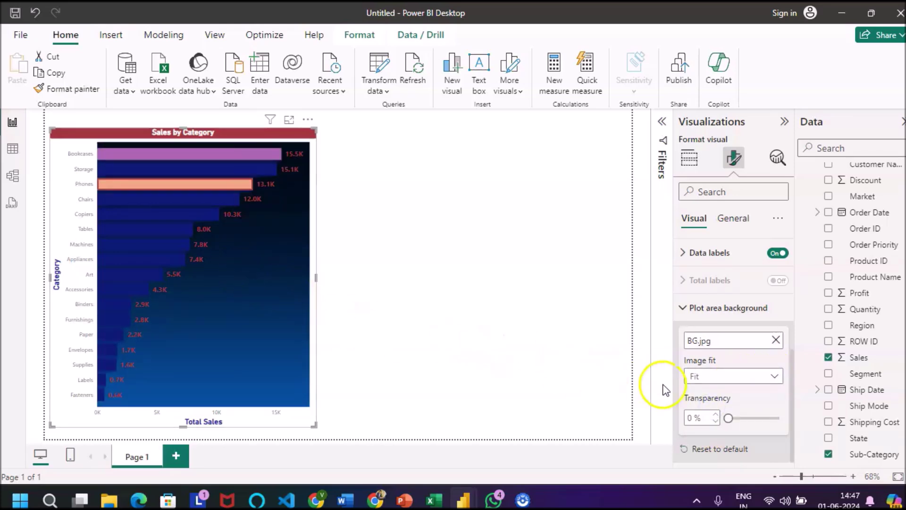
Step: Set the plot area background image's transparency to 16%
left_click(728, 417)
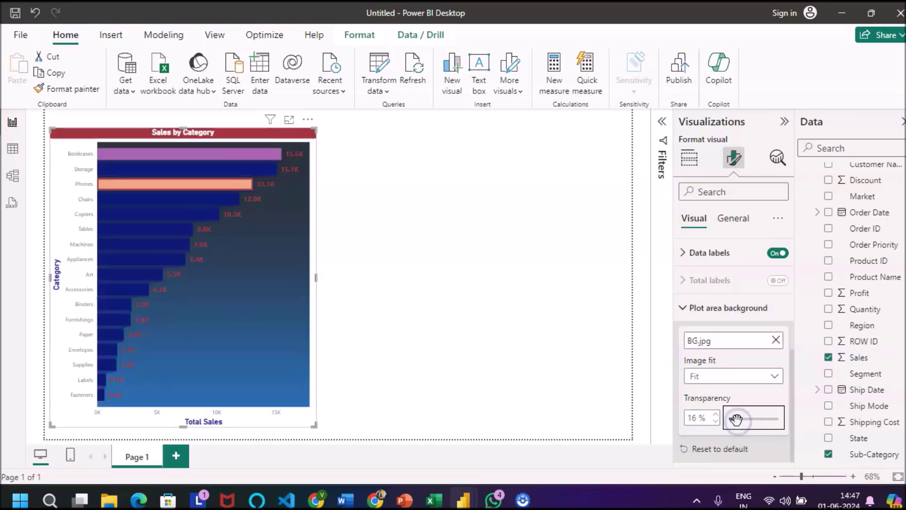
left_click(683, 308)
scroll(724, 257, "up", 2)
left_click(340, 313)
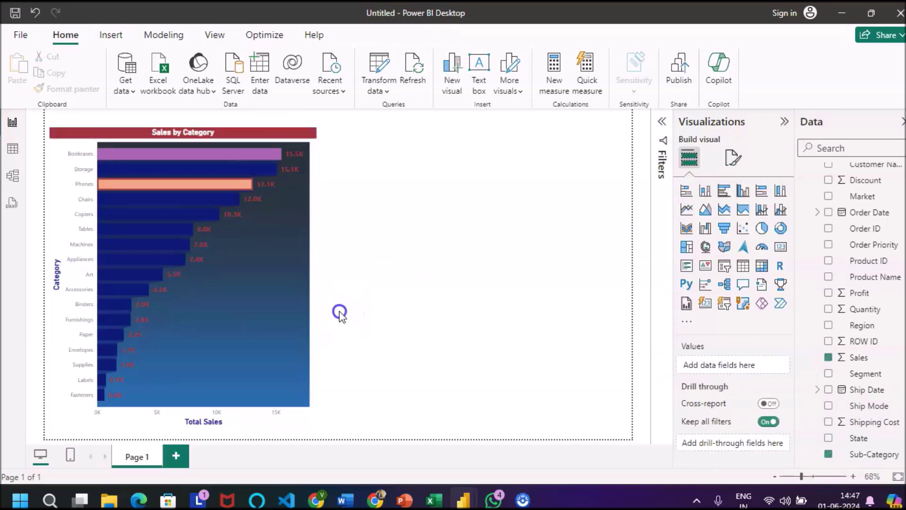
left_click(225, 335)
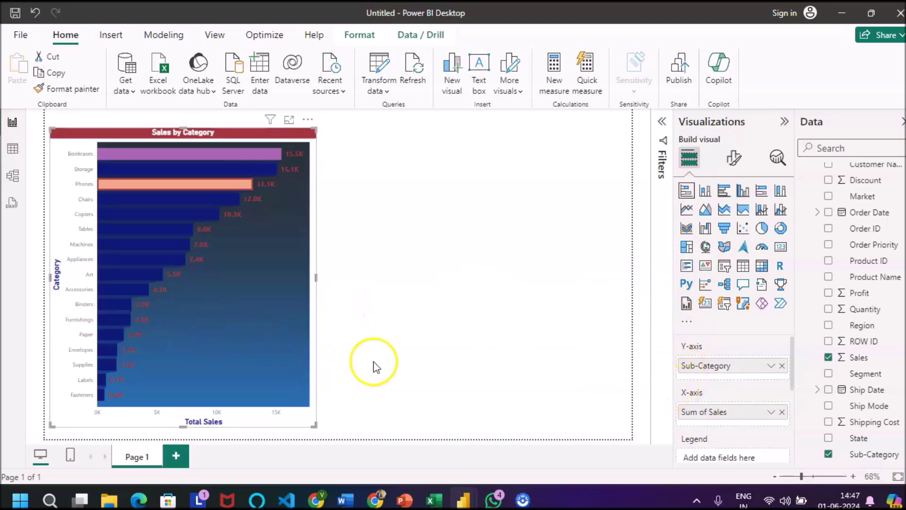
Step: Add a stacked column chart beside the bar chart, with Sub-Category on the X-axis and Sales on the Y-axis
left_click(585, 249)
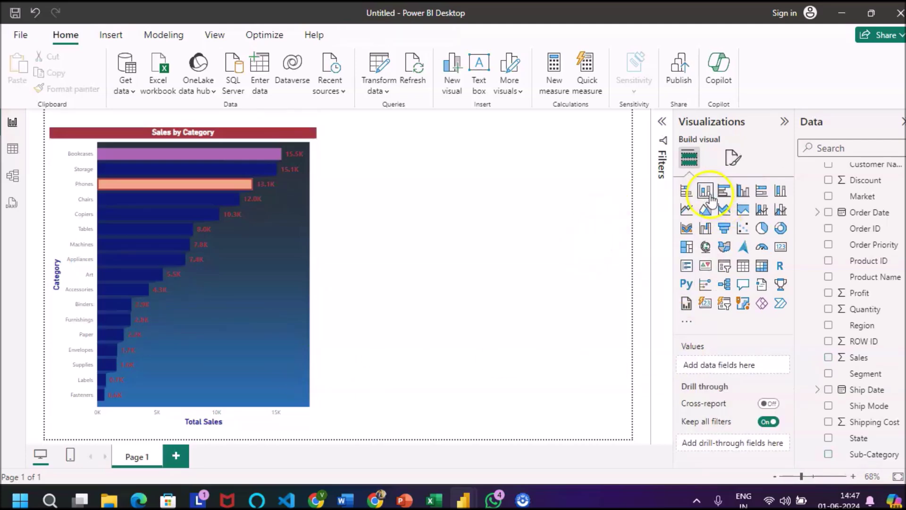
left_click(707, 193)
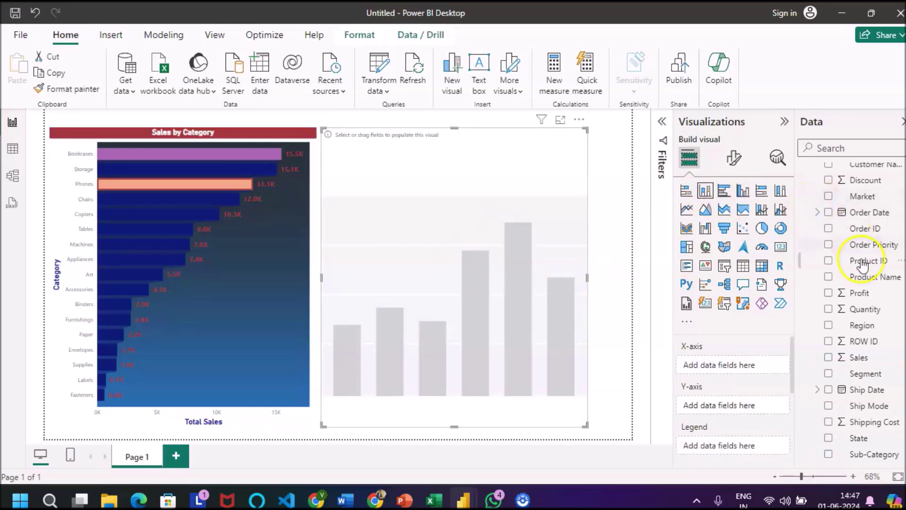
scroll(857, 250, "up", 4)
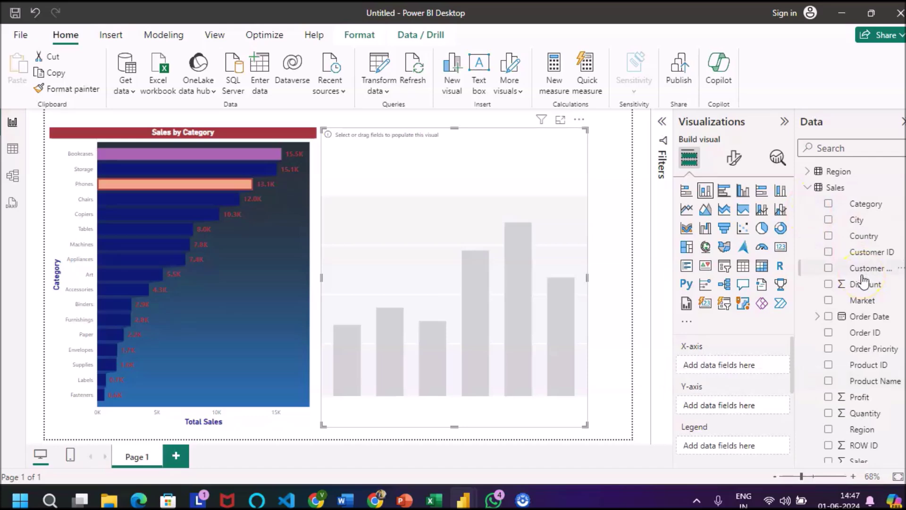
scroll(882, 401, "down", 4)
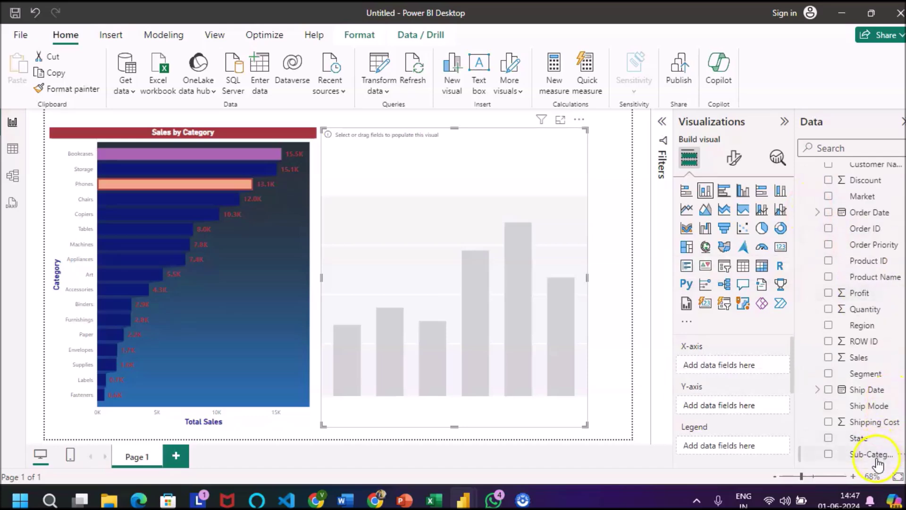
left_click_drag(877, 461, 736, 369)
scroll(861, 283, "up", 1)
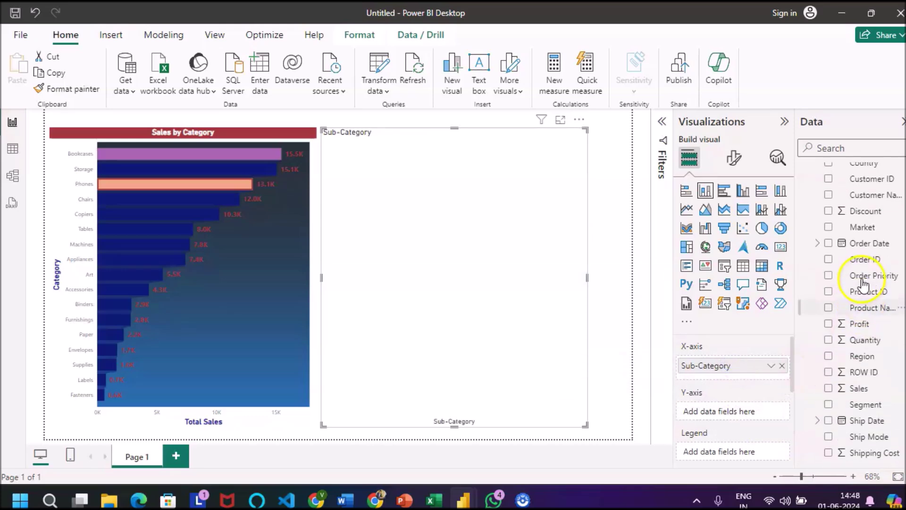
left_click_drag(843, 386, 732, 408)
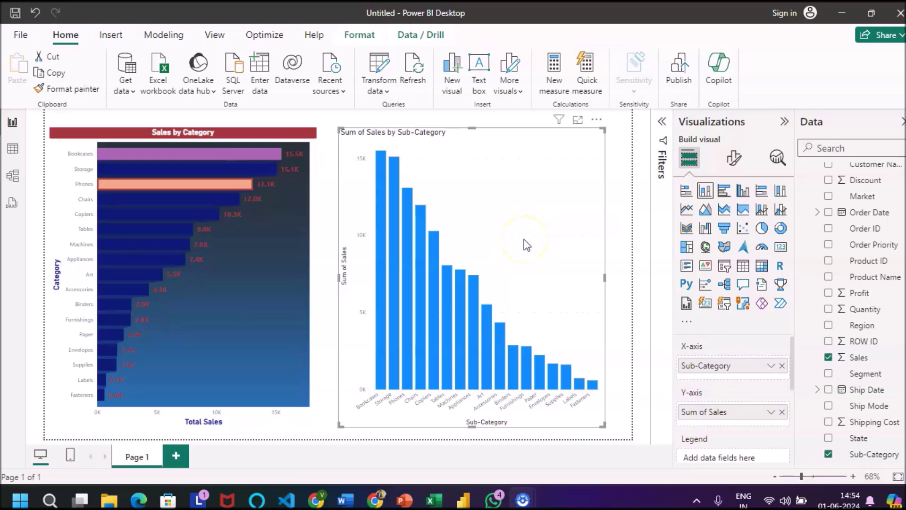
Step: Add Profit and Shipping Cost to the column chart's Y-axis so each column stacks three measures
left_click(690, 193)
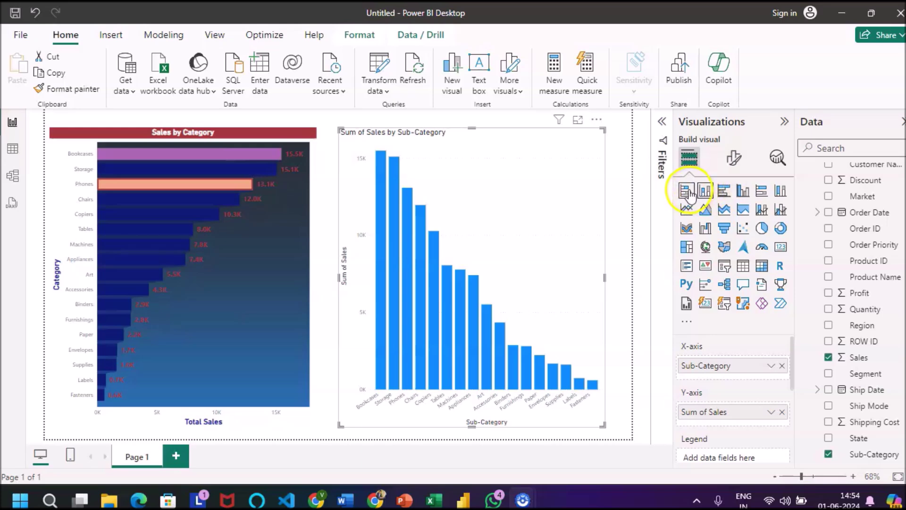
left_click(409, 266)
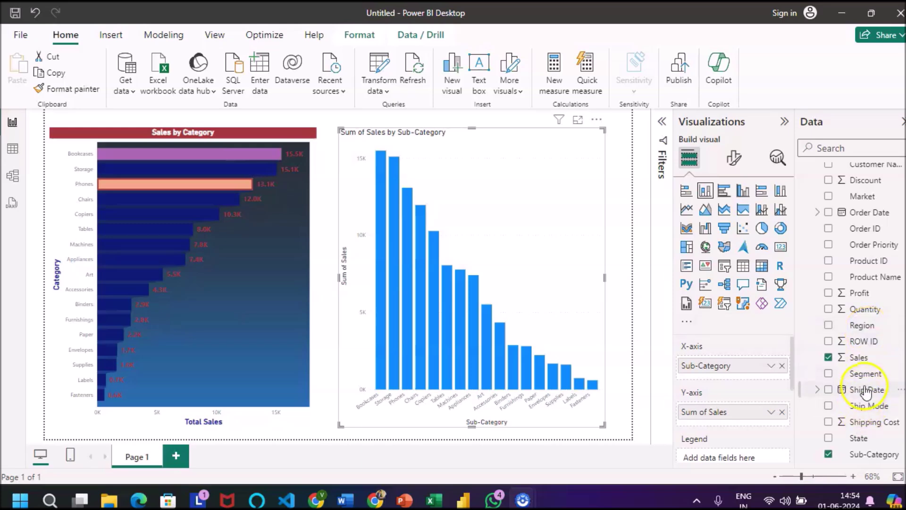
left_click_drag(868, 293, 758, 427)
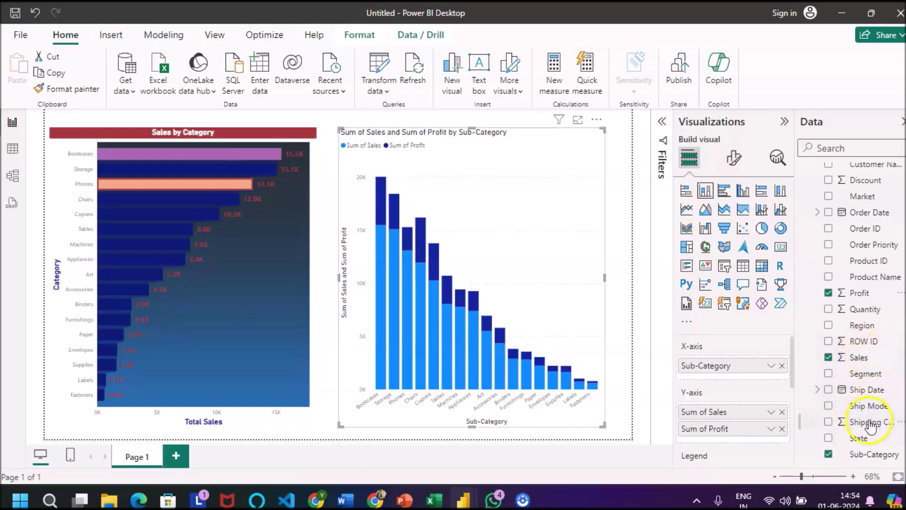
left_click_drag(872, 423, 738, 439)
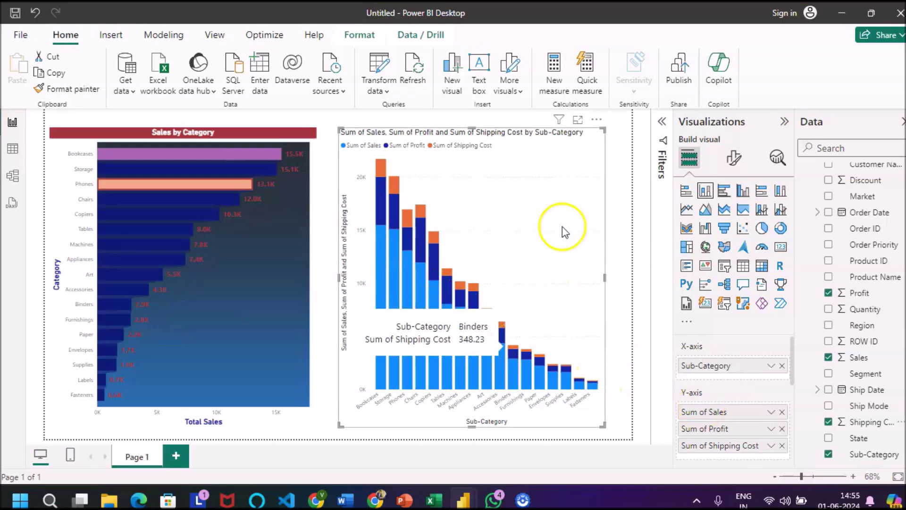
Step: Examine the column chart's X-axis and Y-axis formatting options, including values, title, layout and range
left_click(733, 161)
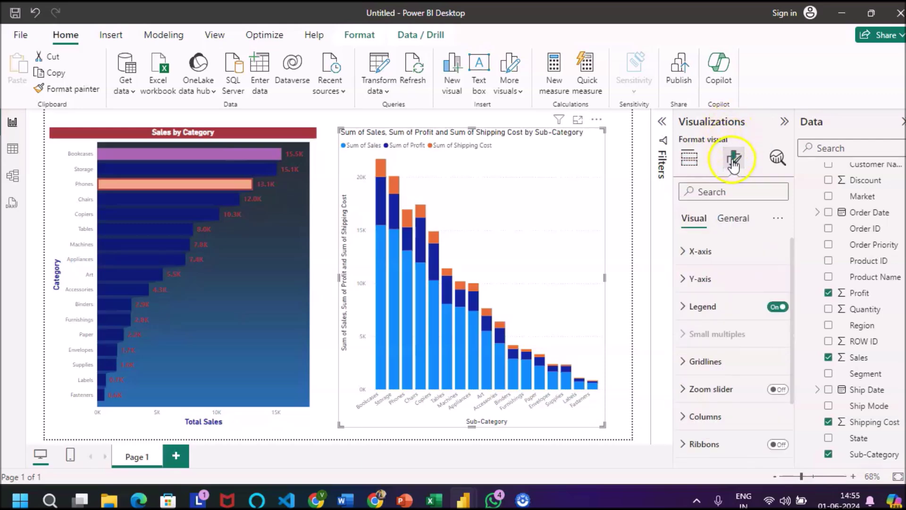
left_click(681, 251)
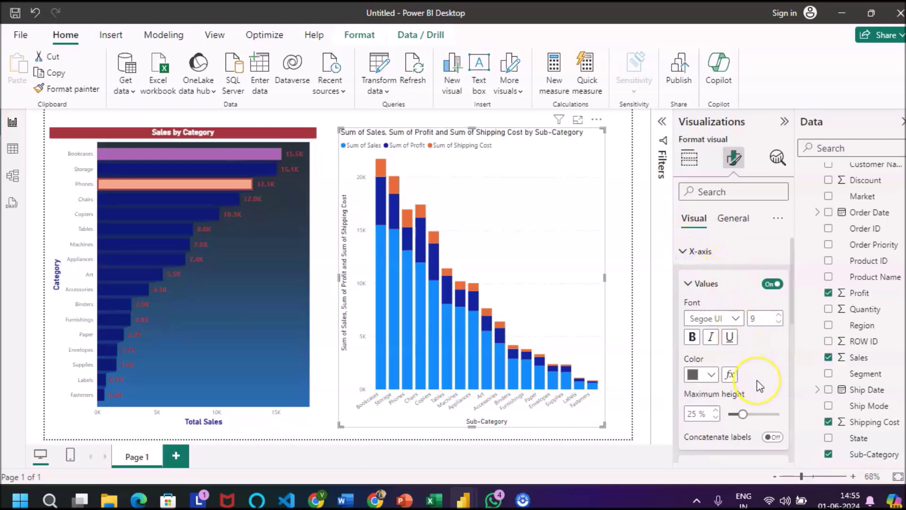
scroll(758, 380, "down", 2)
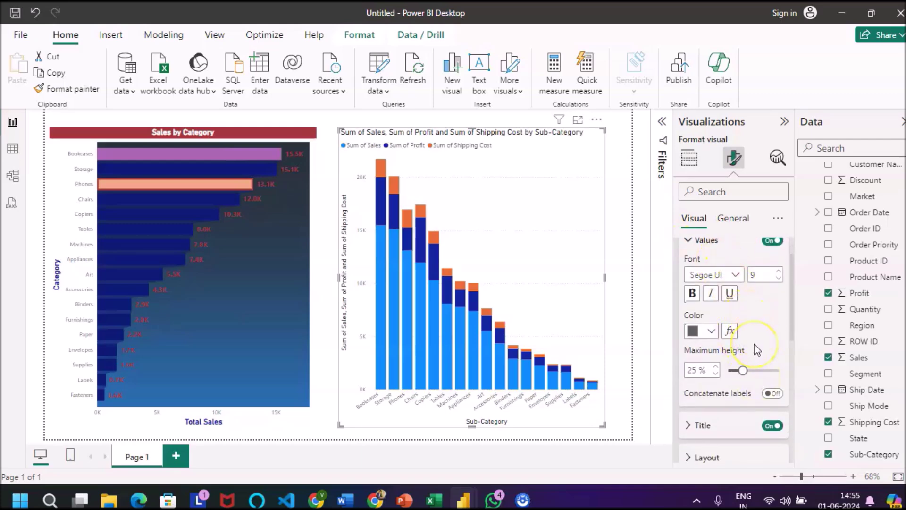
scroll(754, 344, "down", 5)
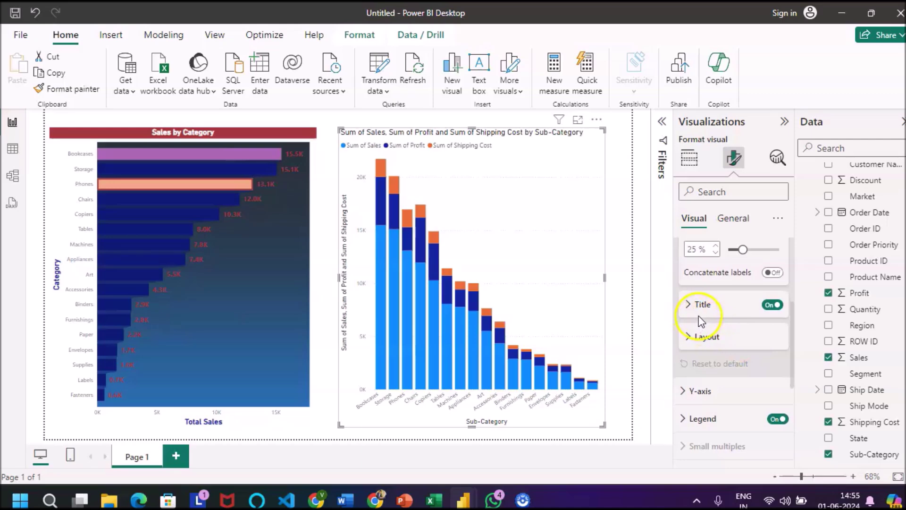
scroll(700, 312, "up", 7)
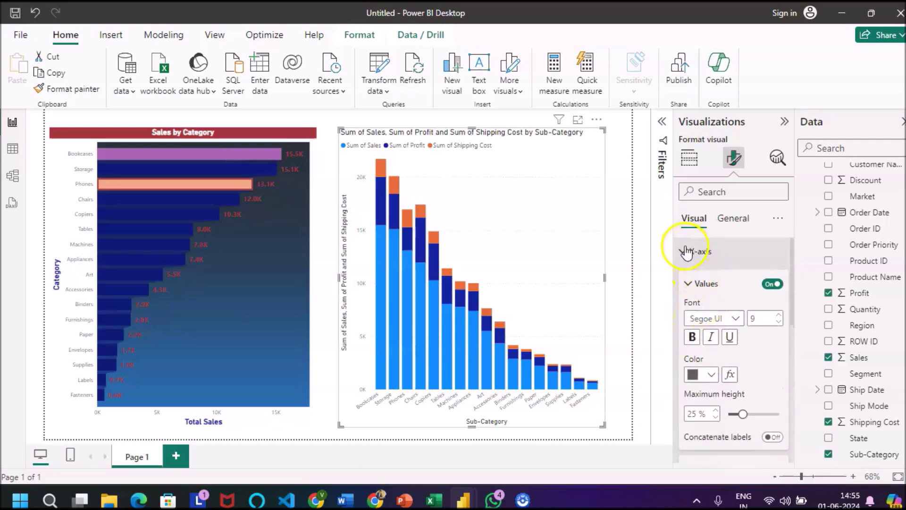
left_click(686, 250)
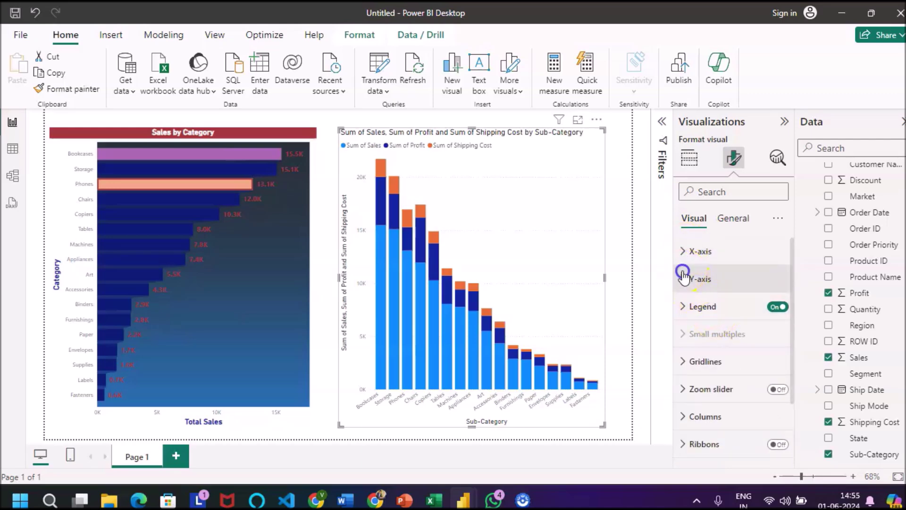
left_click(682, 274)
scroll(734, 358, "down", 3)
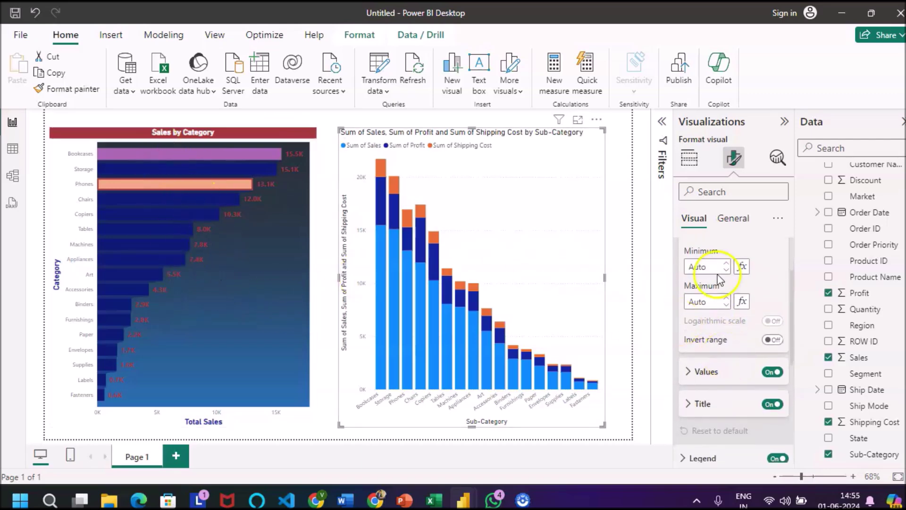
scroll(774, 302, "up", 2)
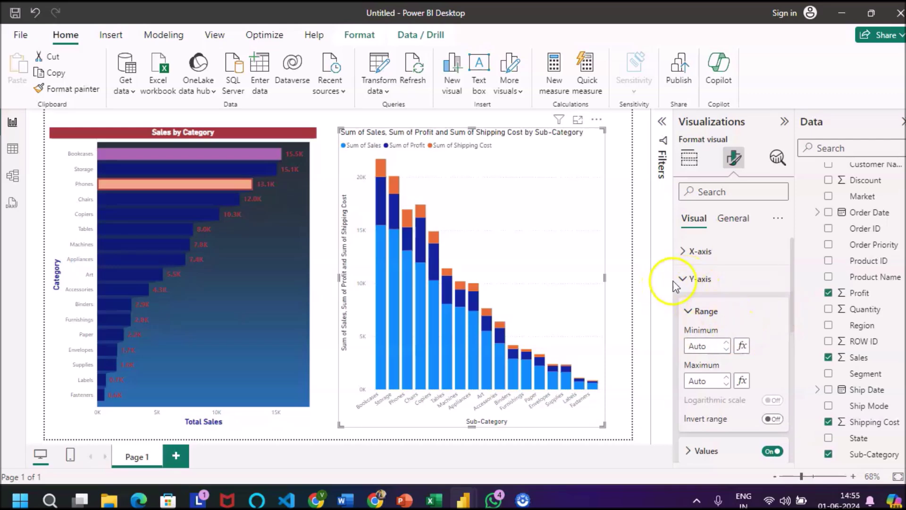
left_click(681, 280)
scroll(718, 330, "down", 1)
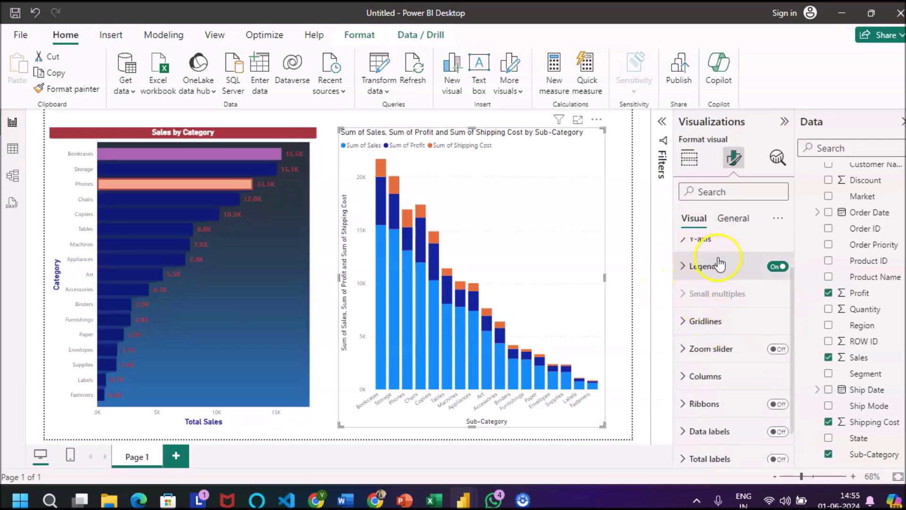
Step: Try hiding the column chart's legend and placing it at Top left stacked, and return it to Top left
left_click(779, 267)
left_click(780, 268)
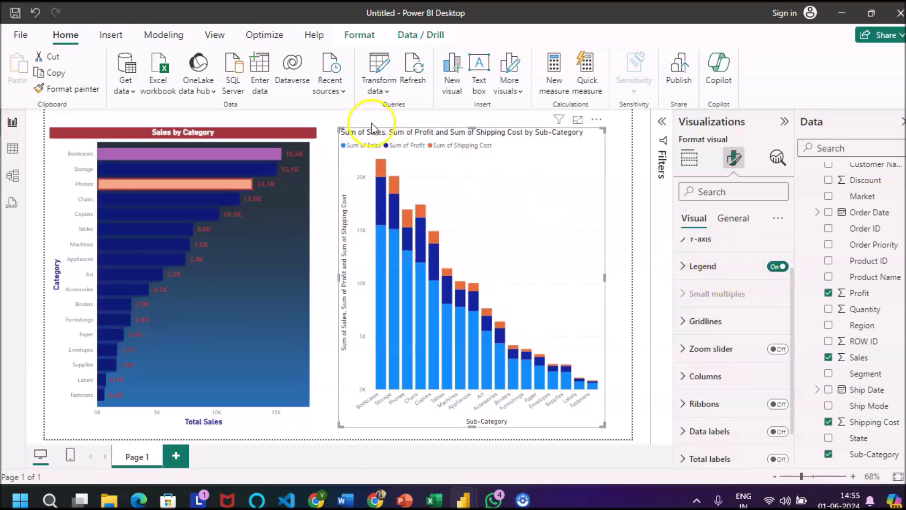
left_click(683, 266)
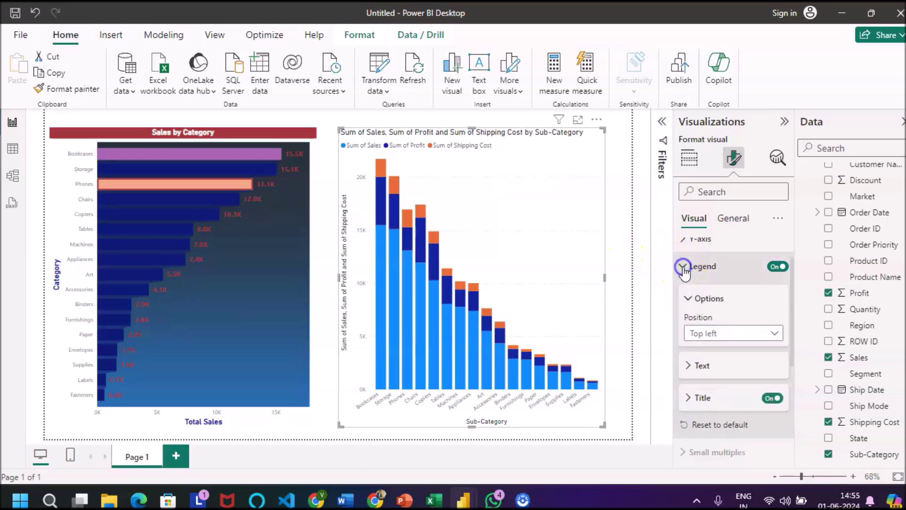
left_click(774, 334)
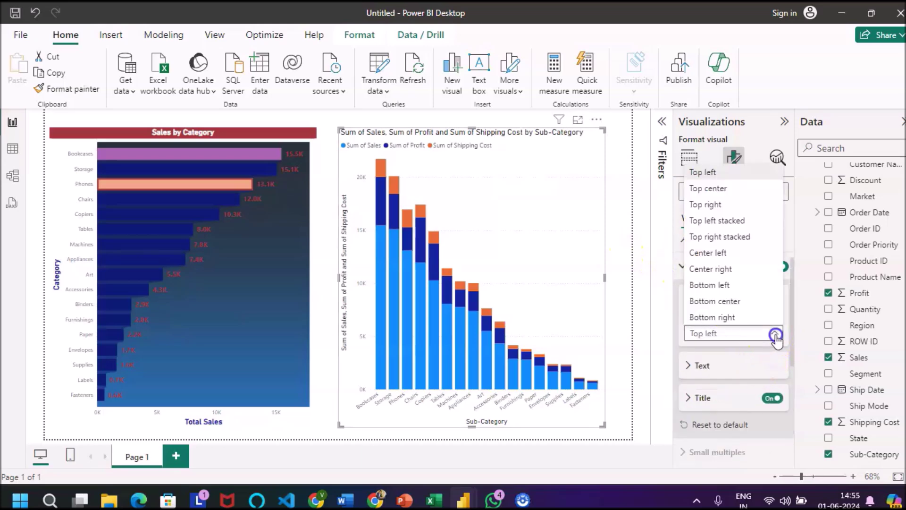
left_click(717, 226)
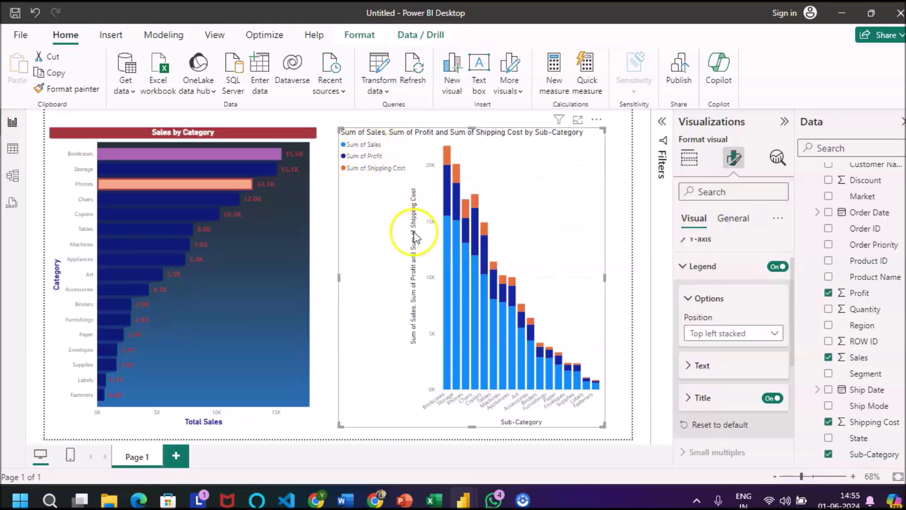
left_click(772, 333)
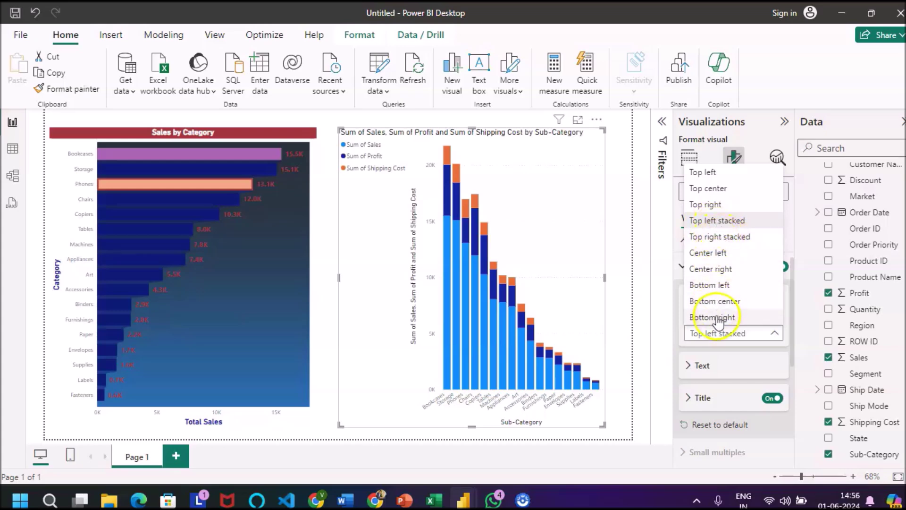
left_click(714, 174)
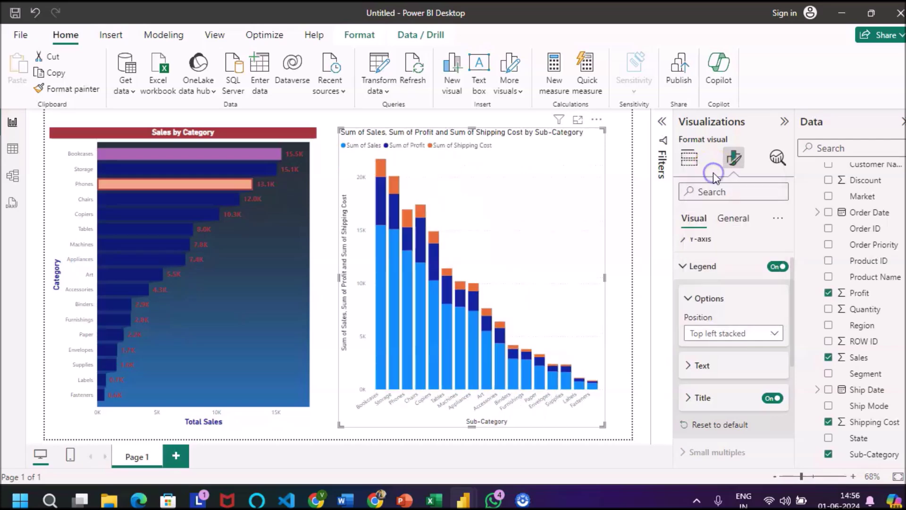
Step: Set the column chart's legend text size to 14
scroll(739, 336, "down", 3)
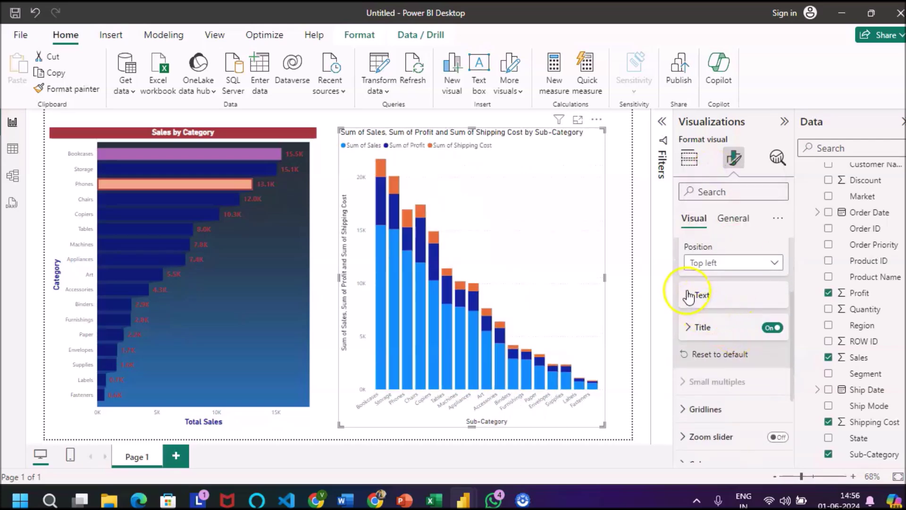
left_click(692, 298)
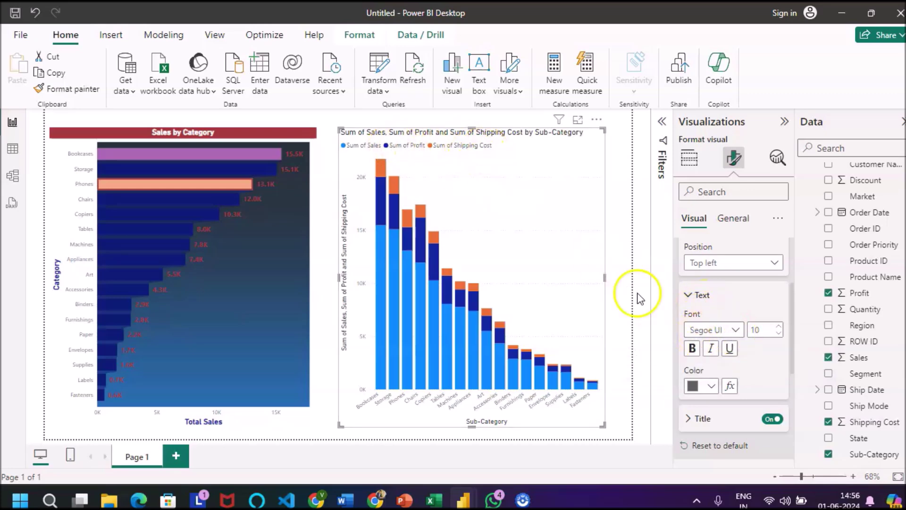
left_click(781, 329)
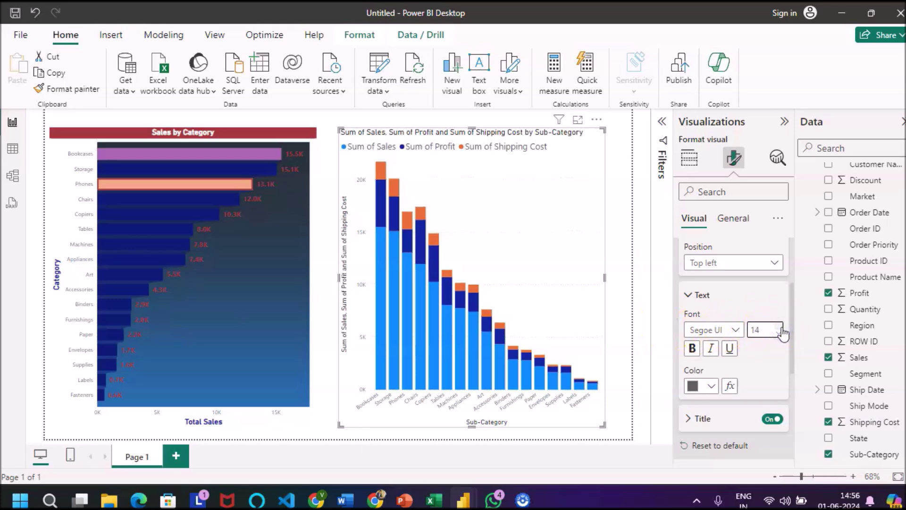
left_click(688, 295)
Step: Try "Legends" as the legend title, clear that text, and turn the legend title off
left_click(687, 328)
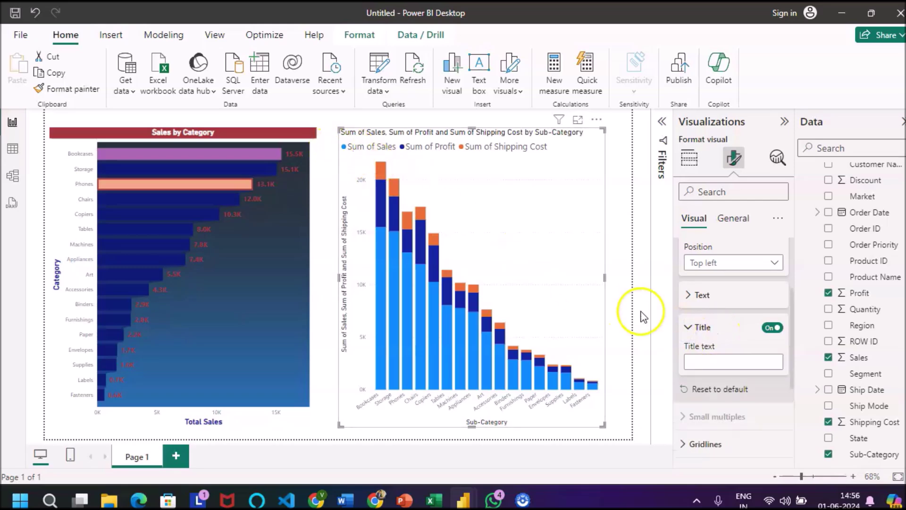
left_click(737, 363)
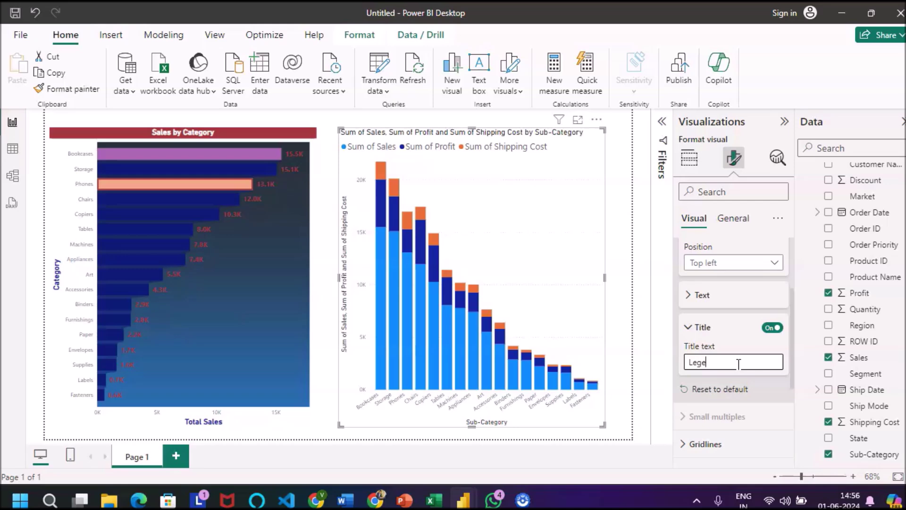
type("Legends")
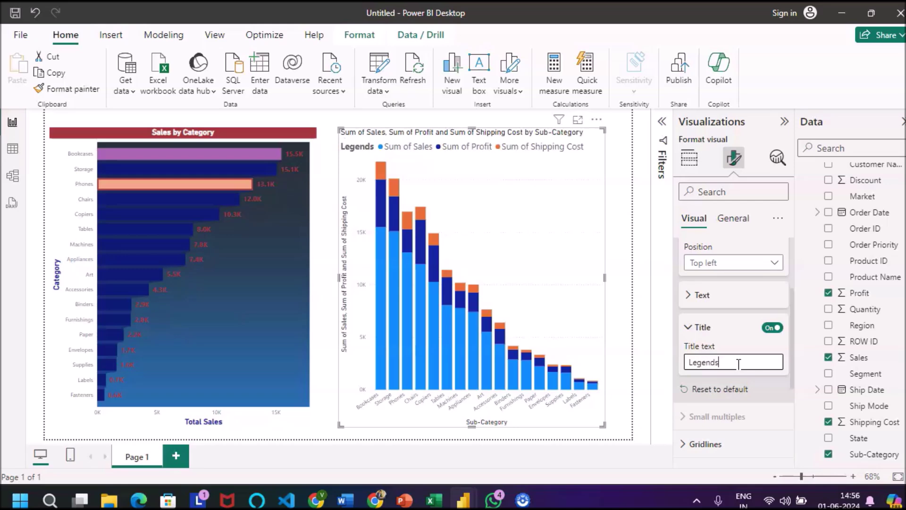
key("BackSpace")
key("BackSpace")
key("BackSpace")
key("BackSpace")
key("BackSpace")
left_click(772, 327)
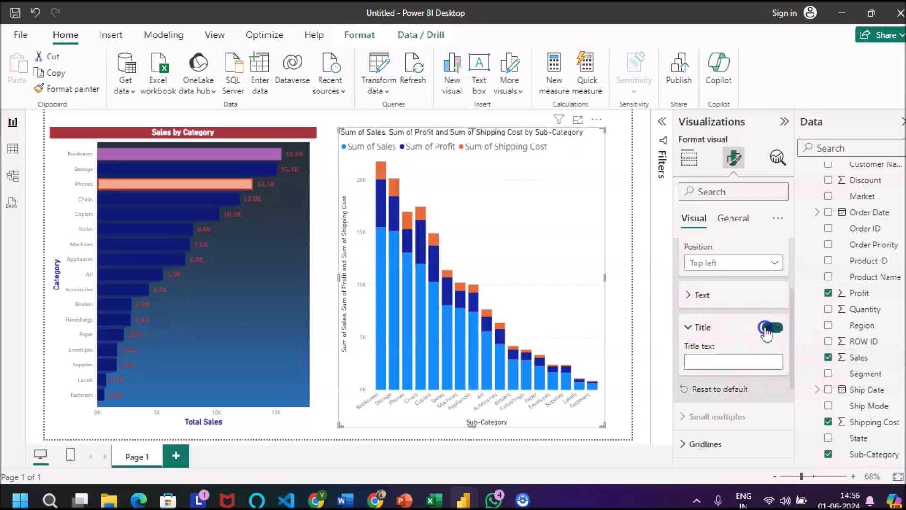
left_click(687, 327)
Step: Review the column chart's horizontal gridline settings and the available line styles
scroll(697, 385, "down", 2)
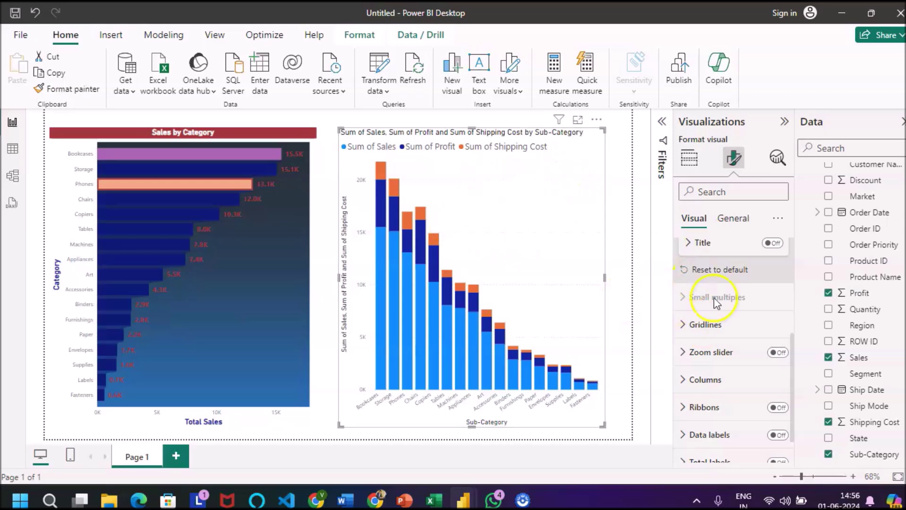
left_click(682, 325)
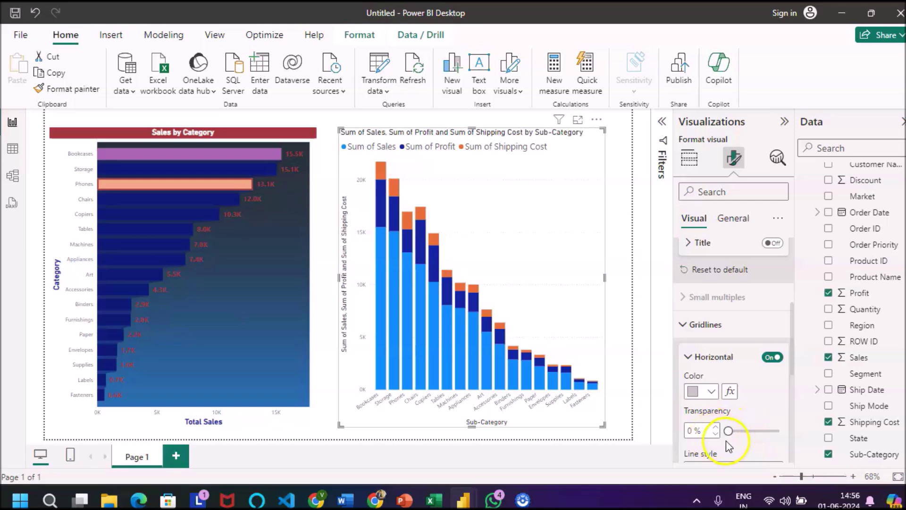
scroll(727, 438, "down", 2)
left_click(759, 416)
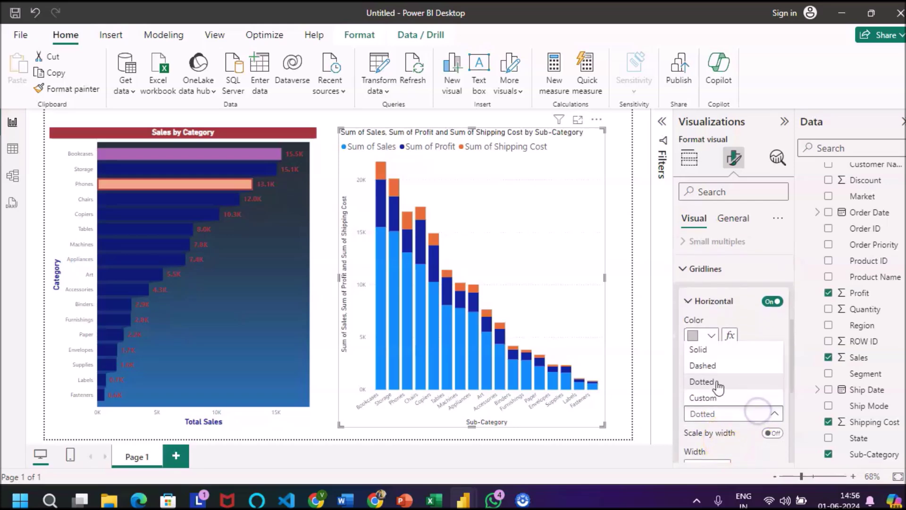
left_click(746, 314)
left_click(687, 301)
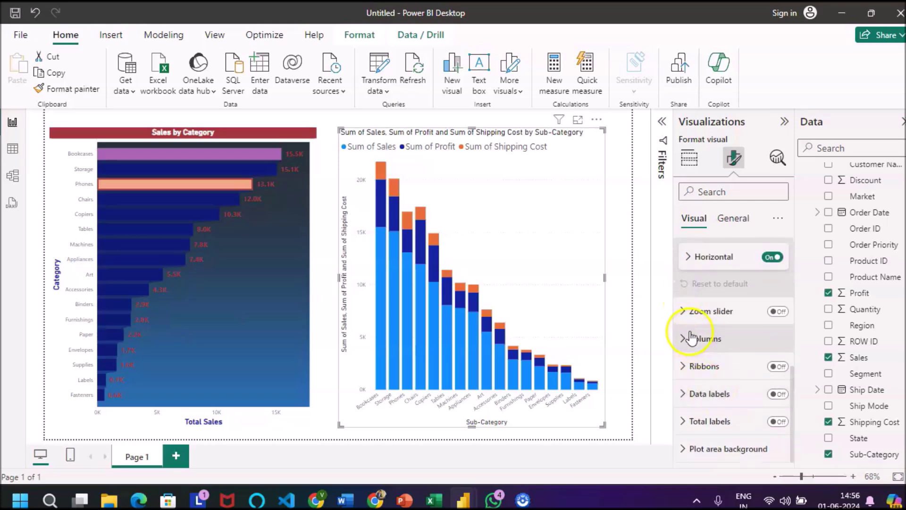
Step: Change the Sum of Sales series in the column chart to the recently used dark red
left_click(683, 343)
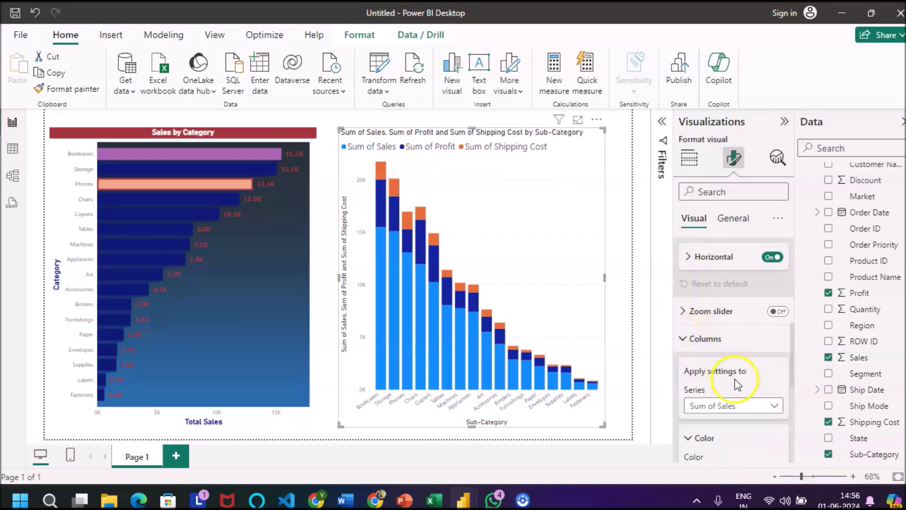
scroll(735, 385, "down", 2)
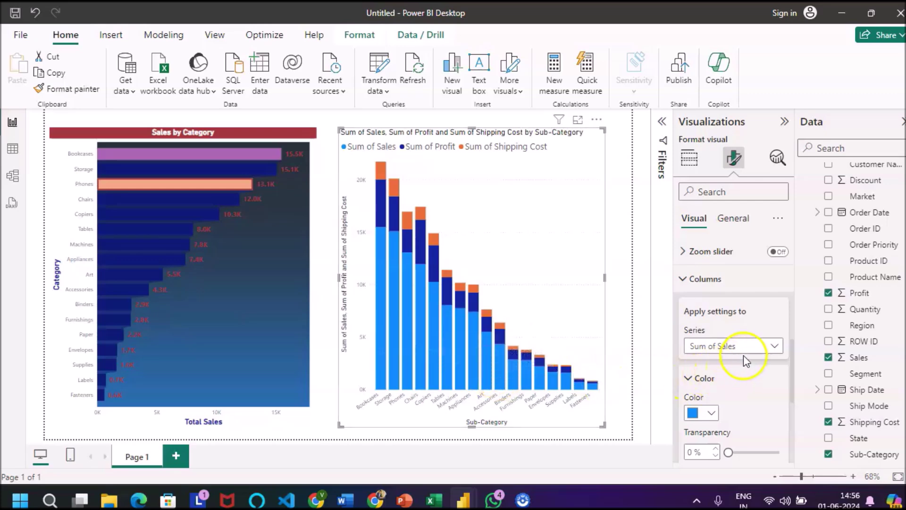
left_click(751, 345)
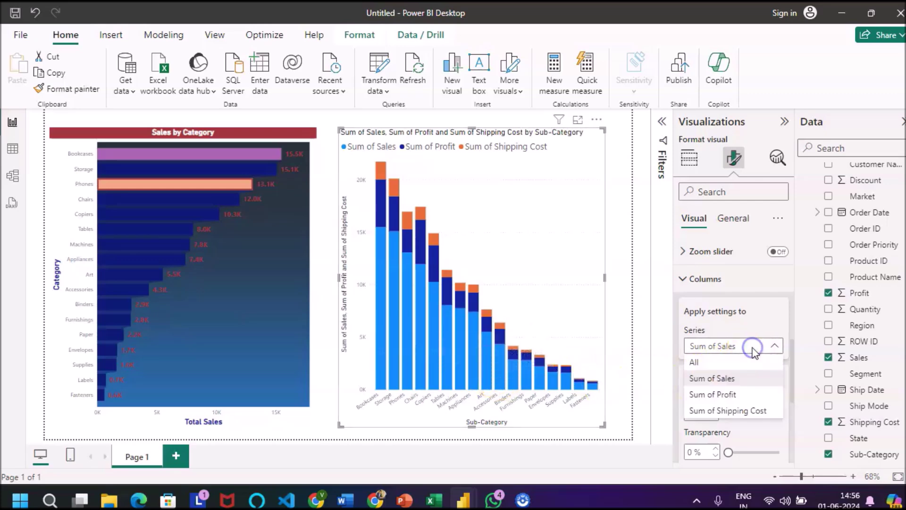
left_click(724, 379)
left_click(711, 413)
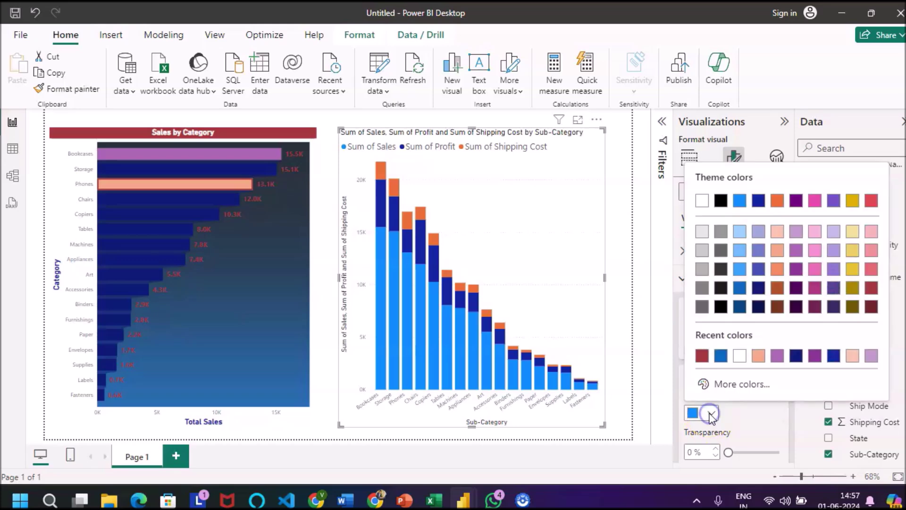
left_click(702, 356)
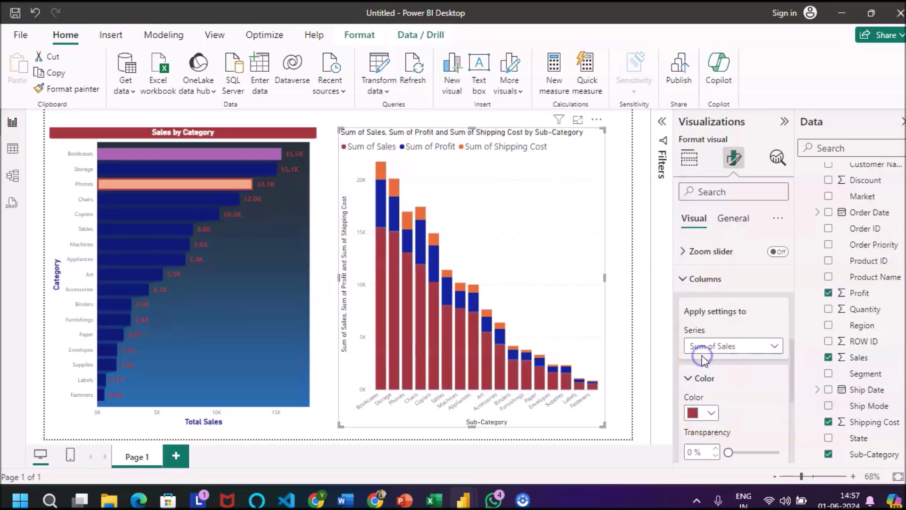
left_click(689, 379)
Step: Turn on a border for the Sum of Sales columns and set its width to 6 px
scroll(729, 425, "down", 3)
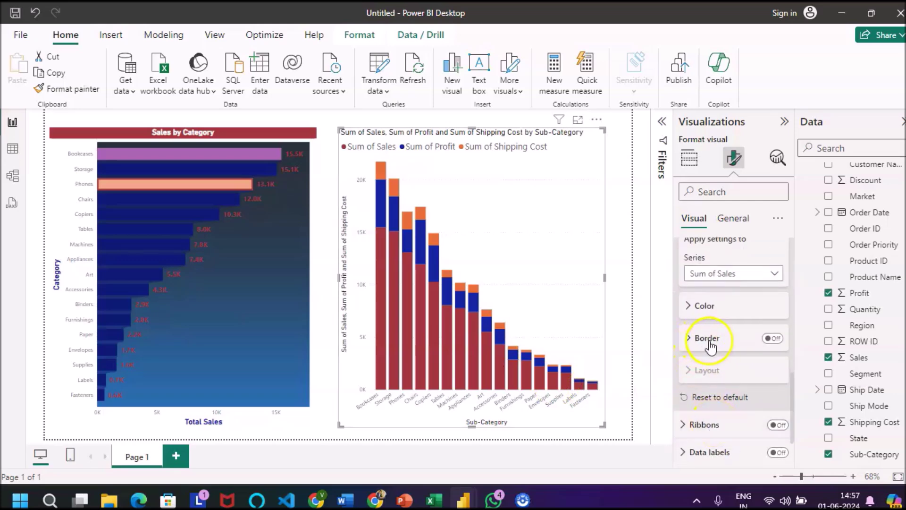
left_click(775, 338)
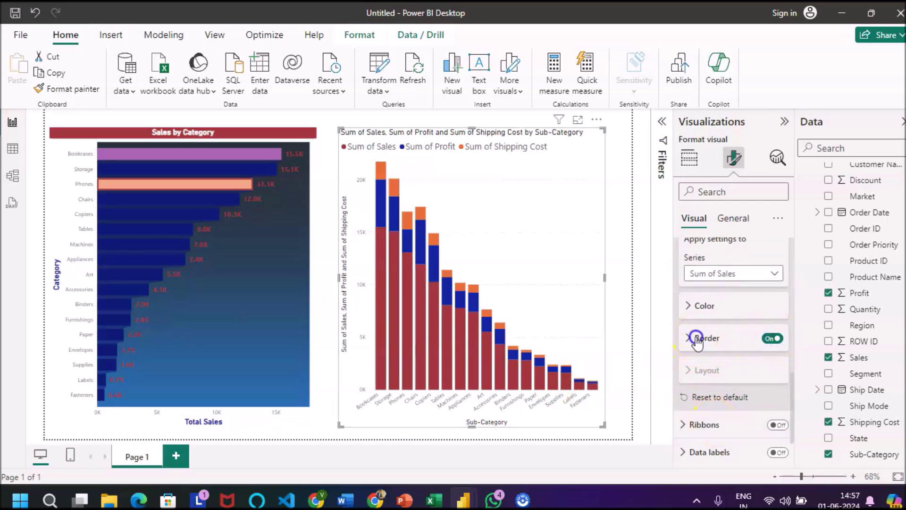
left_click(696, 338)
scroll(711, 423, "down", 2)
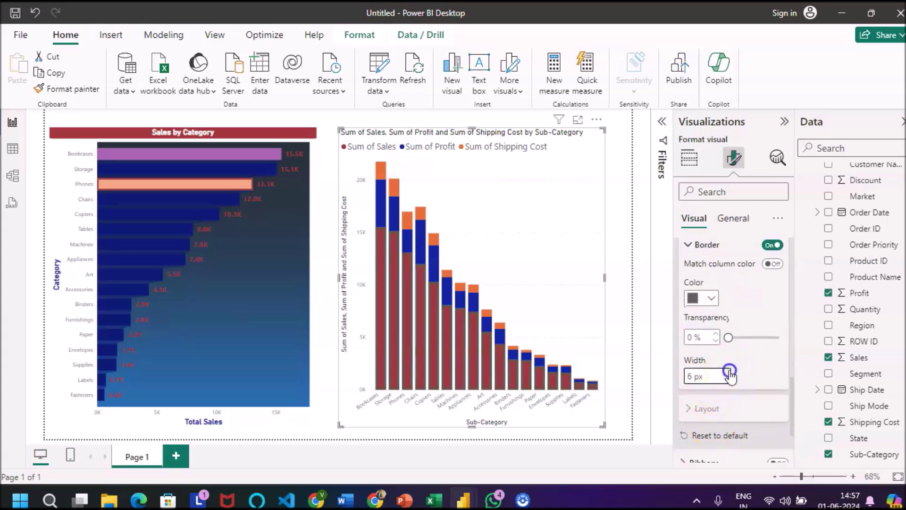
left_click(493, 342)
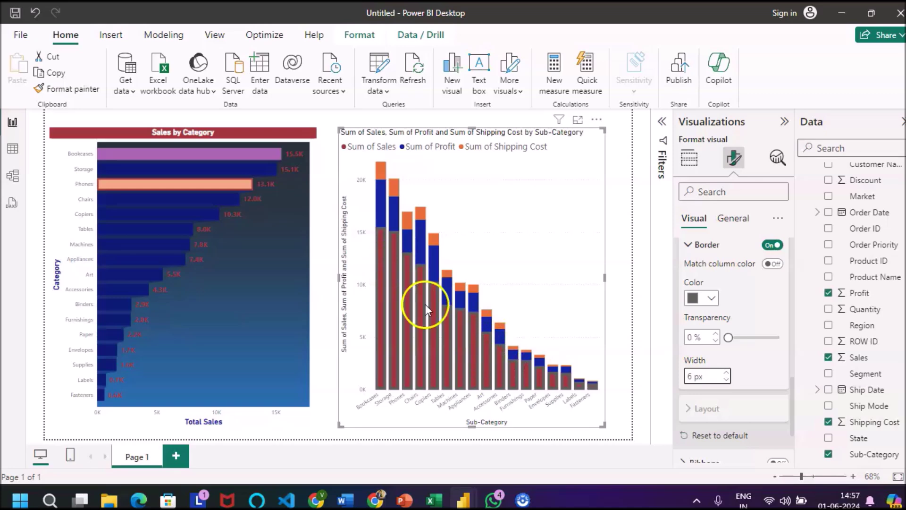
Step: Try switching the column formatting target to All series, and return it to the Sum of Sales series
scroll(705, 325, "up", 1)
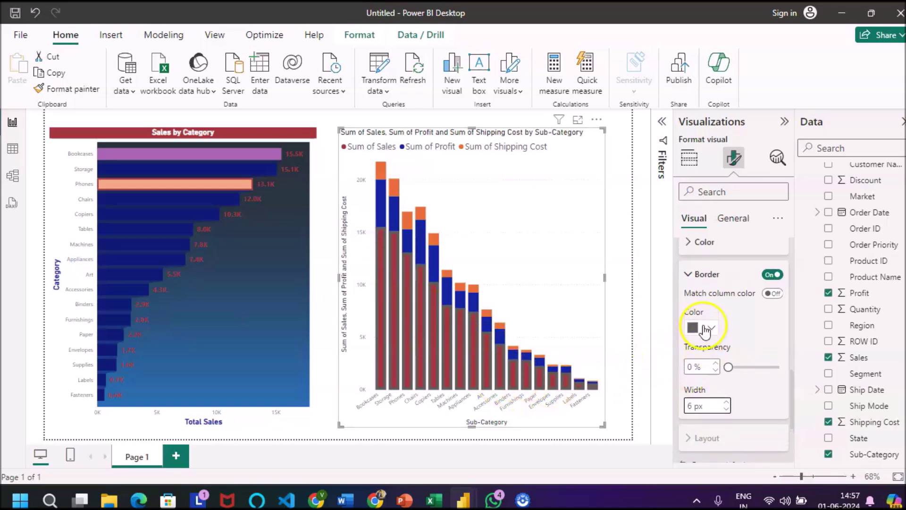
scroll(704, 326, "up", 2)
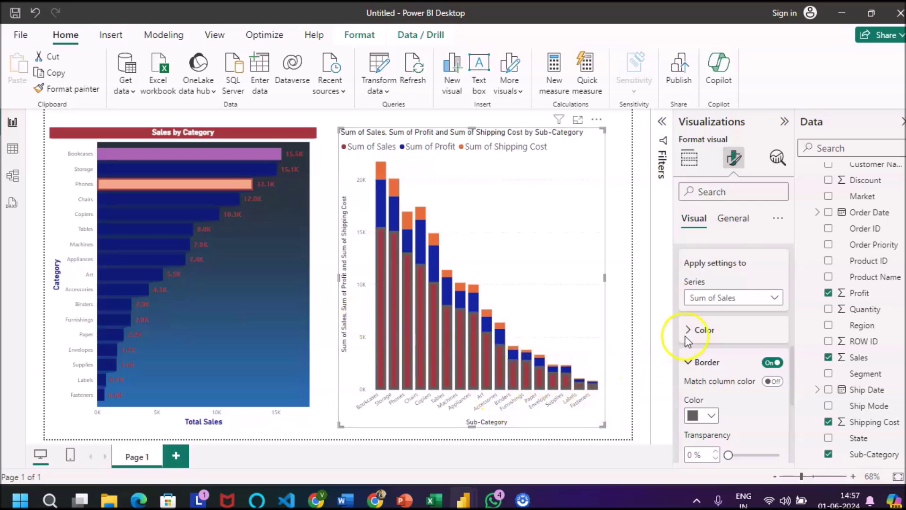
left_click(754, 299)
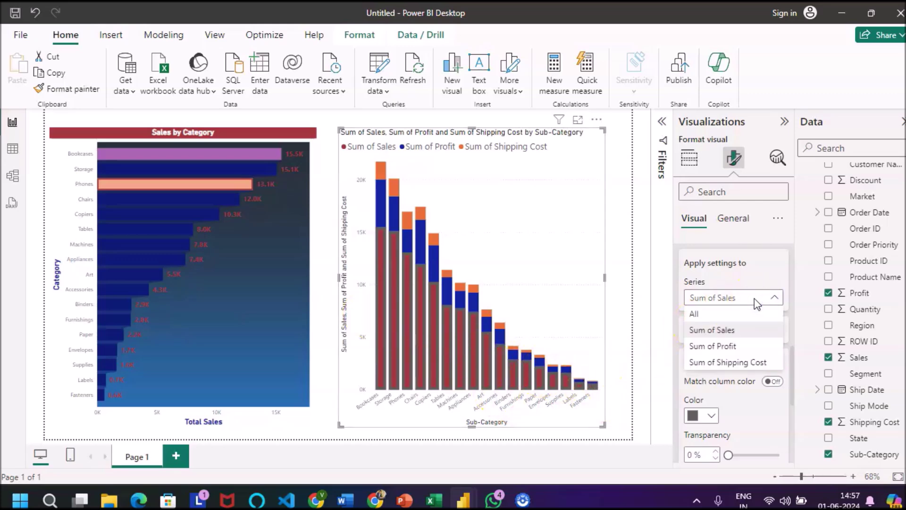
left_click(722, 314)
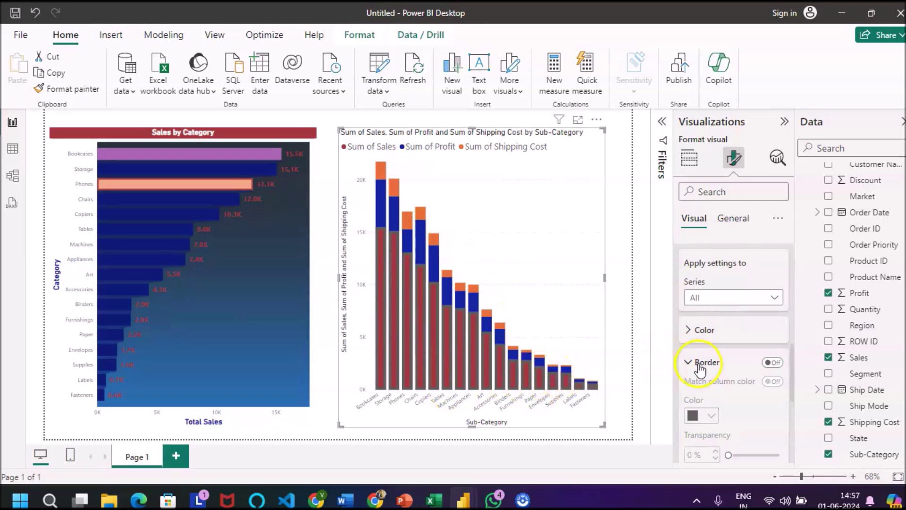
left_click(724, 296)
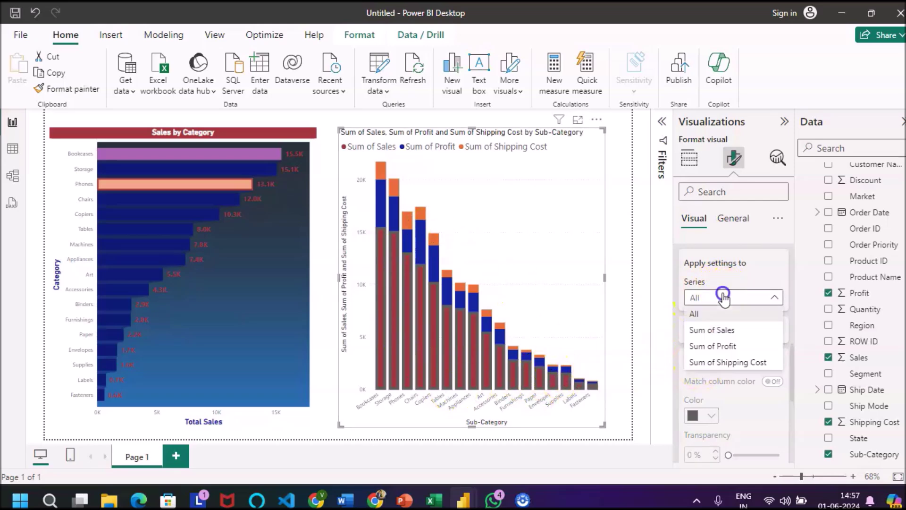
left_click(711, 331)
Step: Turn off the border for the Sum of Sales columns and collapse the border settings
scroll(736, 389, "down", 5)
scroll(726, 393, "up", 3)
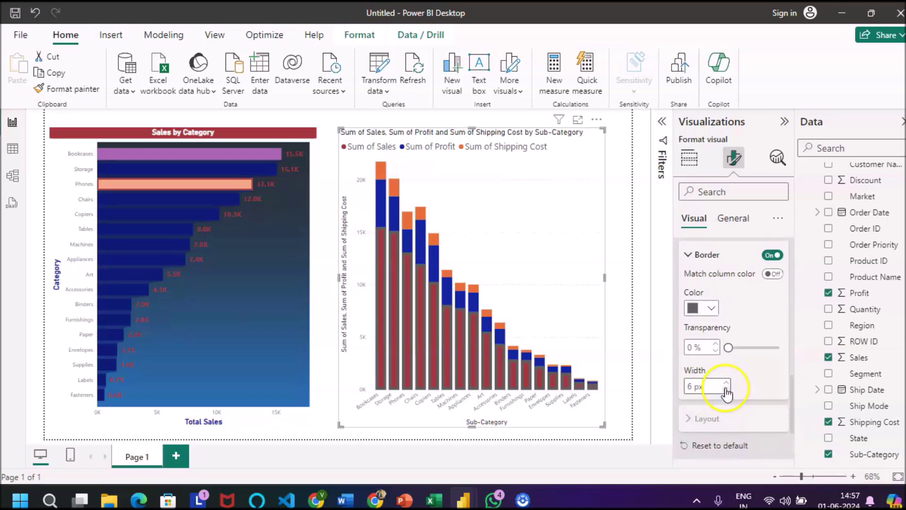
left_click(772, 256)
scroll(764, 264, "up", 2)
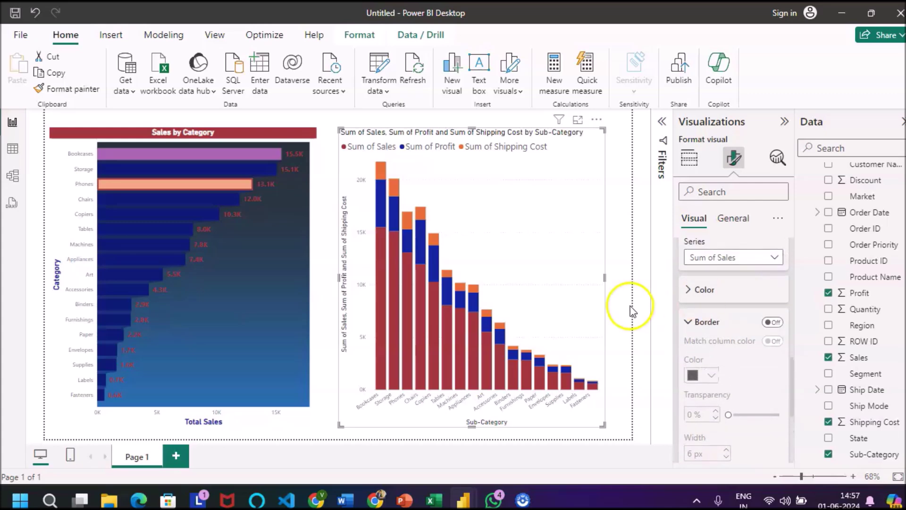
left_click(687, 323)
scroll(722, 387, "down", 1)
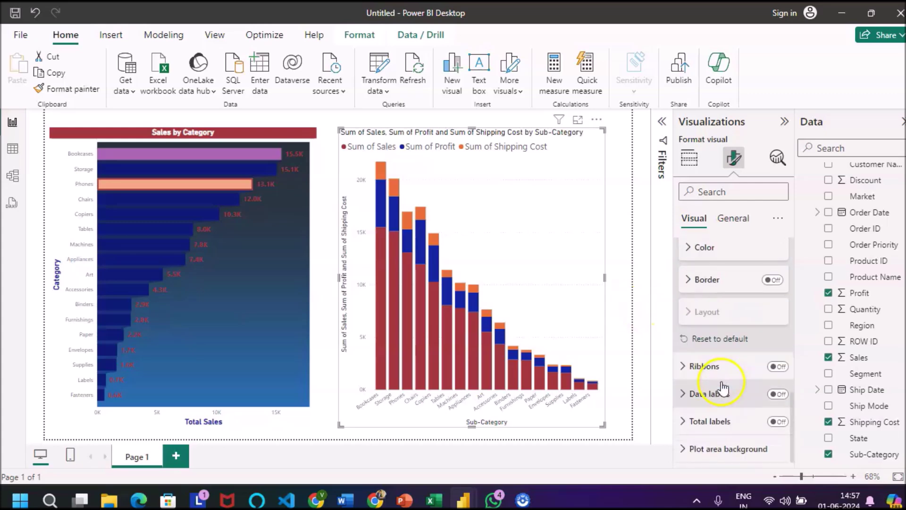
Step: Try ribbons between the stacked columns and turn them off again
left_click(777, 367)
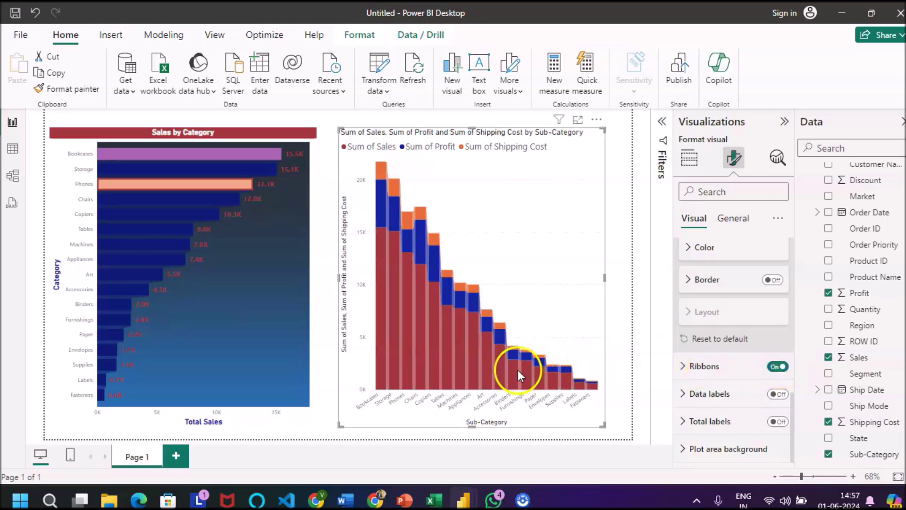
left_click(774, 367)
Step: Turn on data labels for the column chart, briefly checking their settings
left_click(710, 393)
left_click(188, 213)
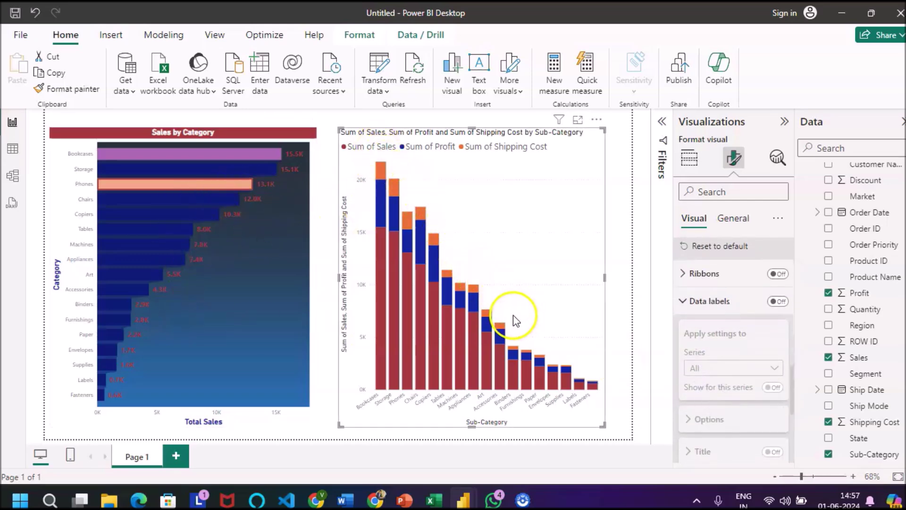
left_click(685, 302)
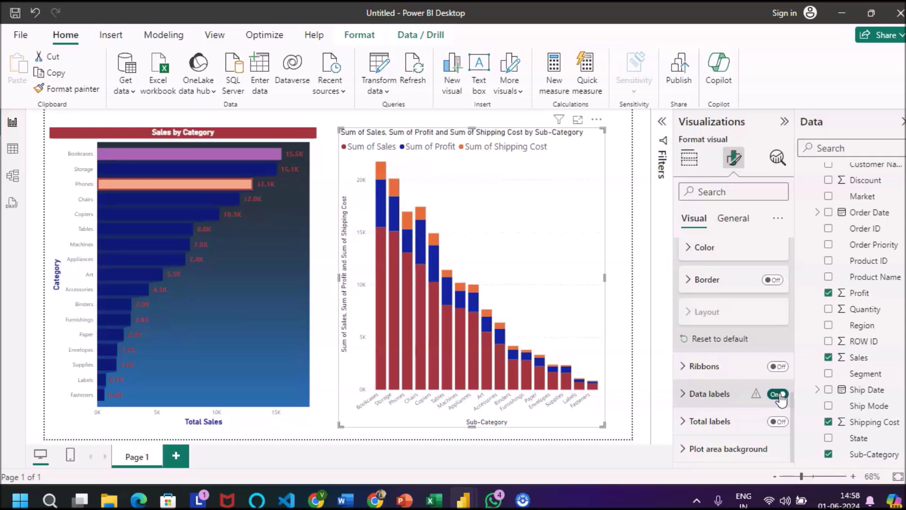
left_click(696, 396)
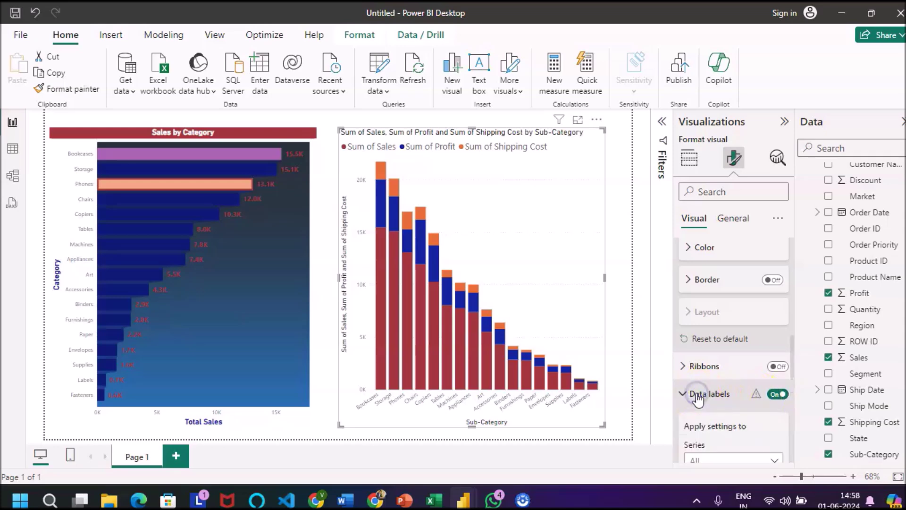
scroll(737, 422, "down", 2)
left_click(709, 338)
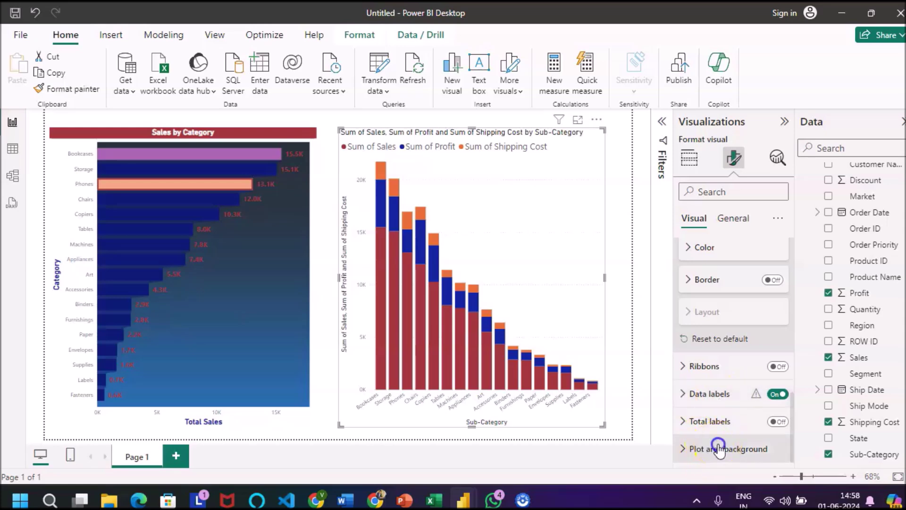
Step: Add Background.jpg as the column chart's plot area background and set its image fit to Fit
scroll(730, 425, "down", 3)
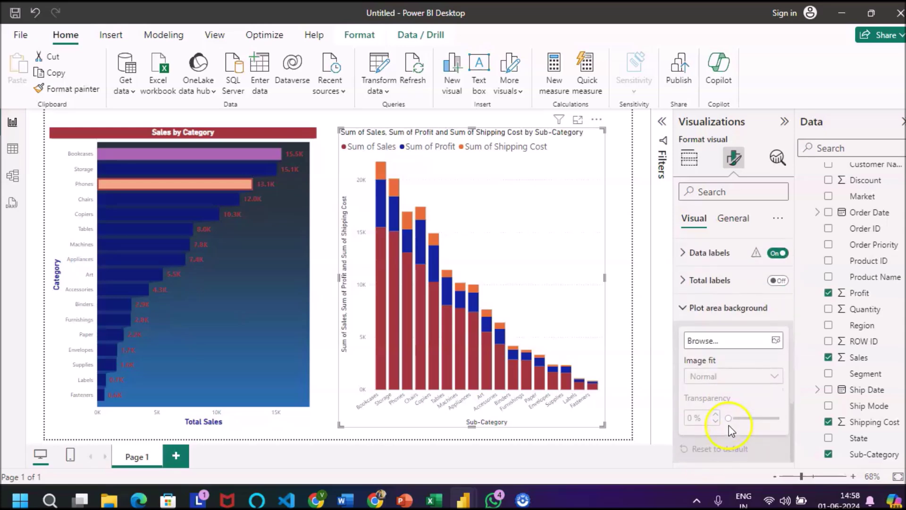
left_click(776, 340)
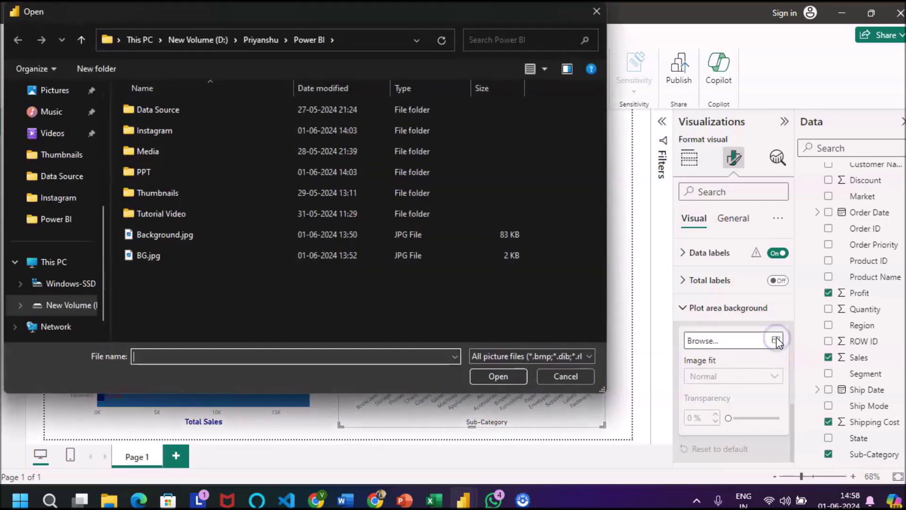
double_click(217, 236)
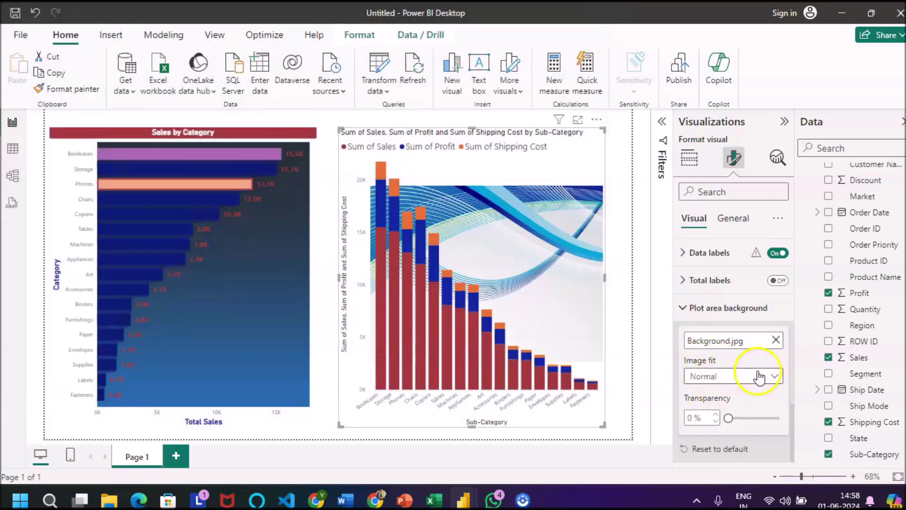
left_click(774, 376)
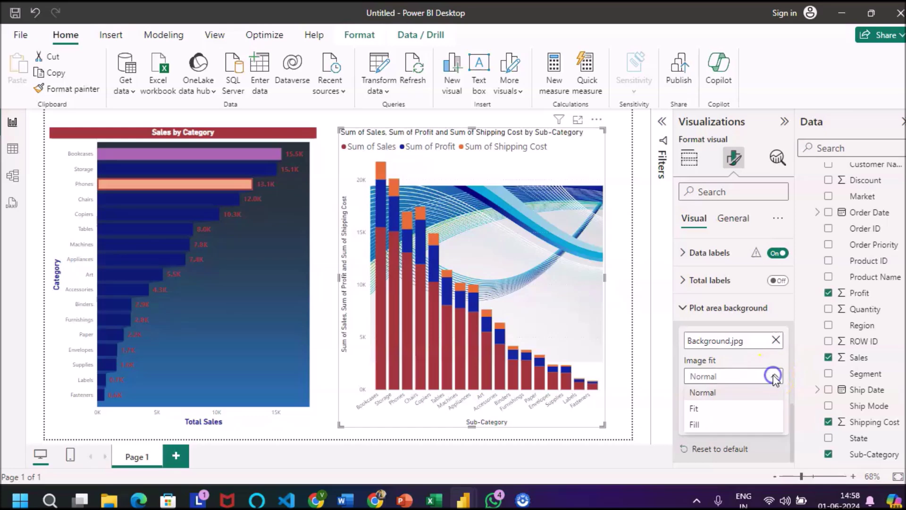
left_click(702, 409)
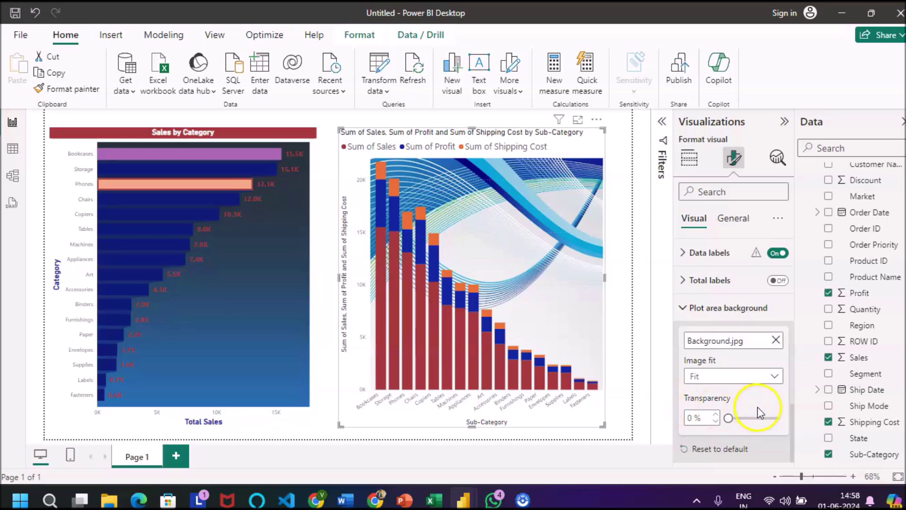
Step: Try the recently used blue as the column chart's background effect color, and turn the background effect off
scroll(757, 410, "up", 10)
left_click(734, 219)
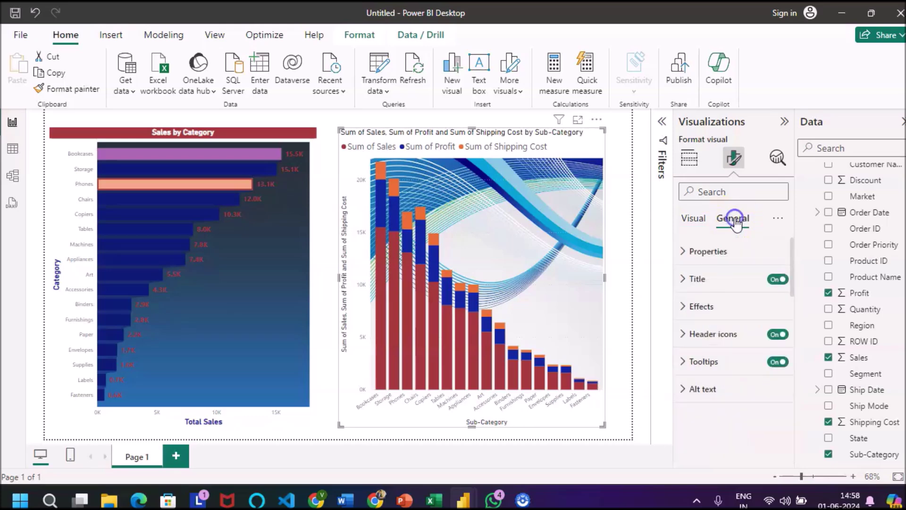
left_click(686, 308)
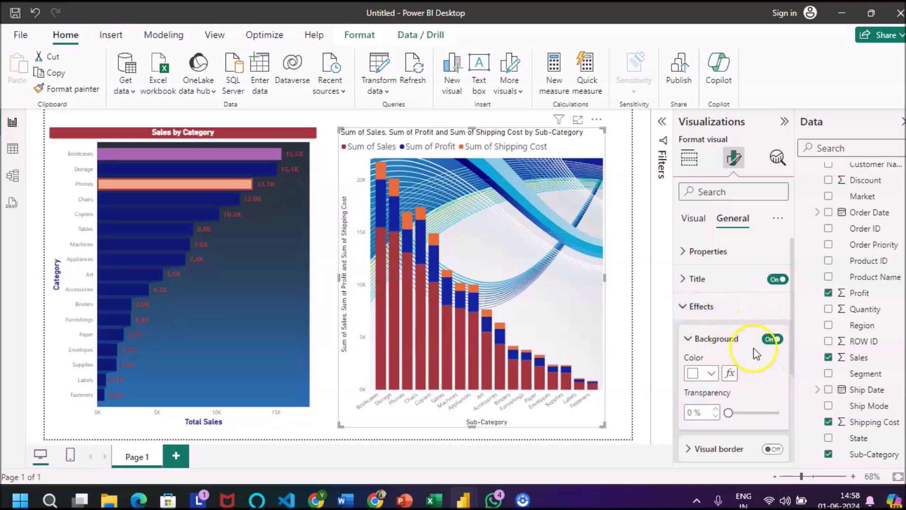
left_click(710, 372)
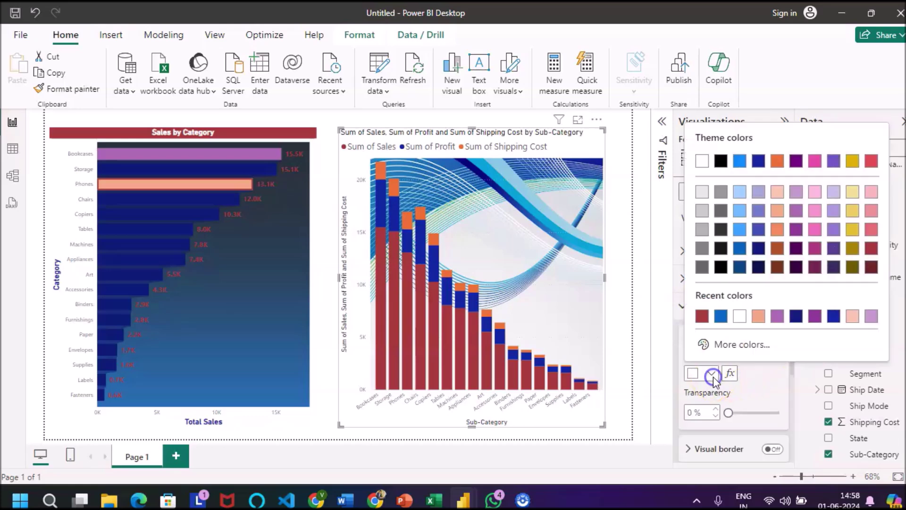
left_click(719, 319)
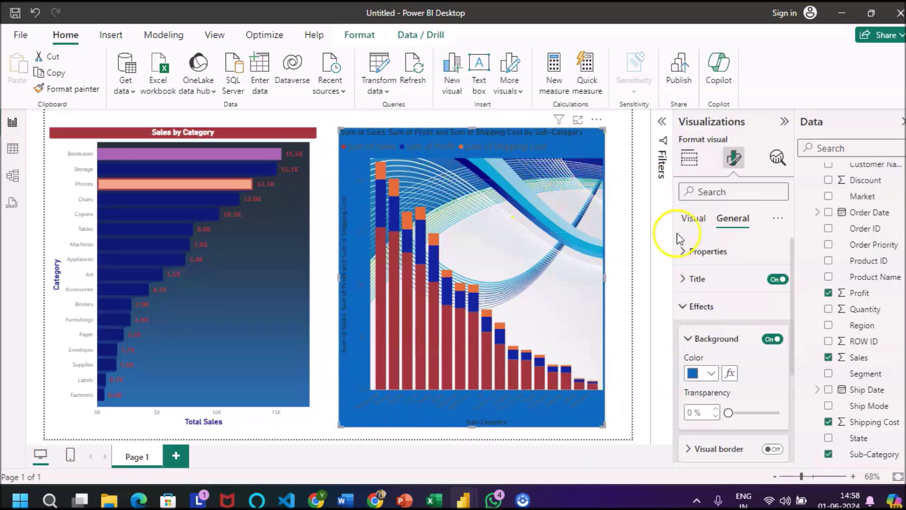
left_click(771, 338)
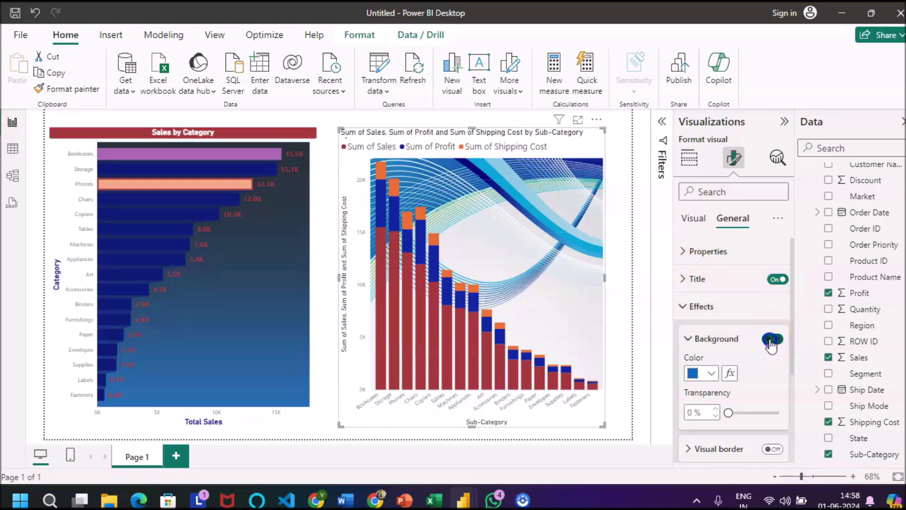
left_click(685, 339)
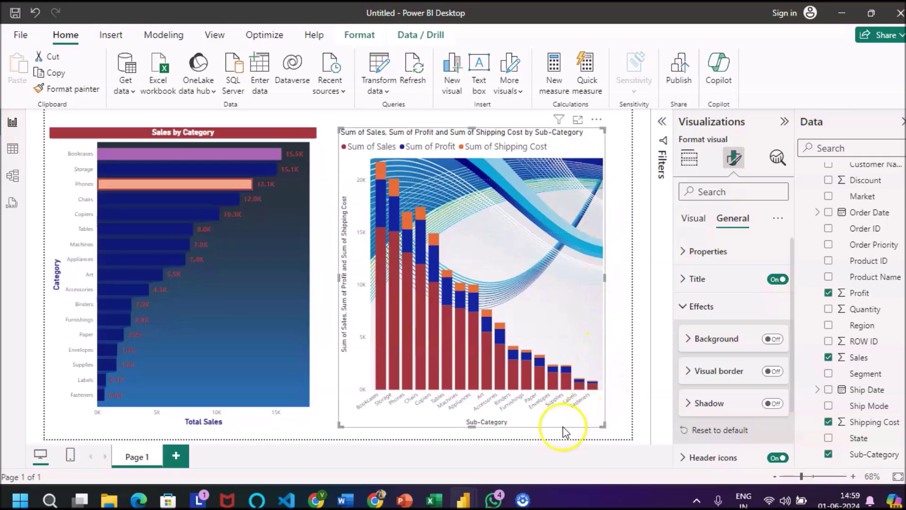
scroll(732, 380, "down", 2)
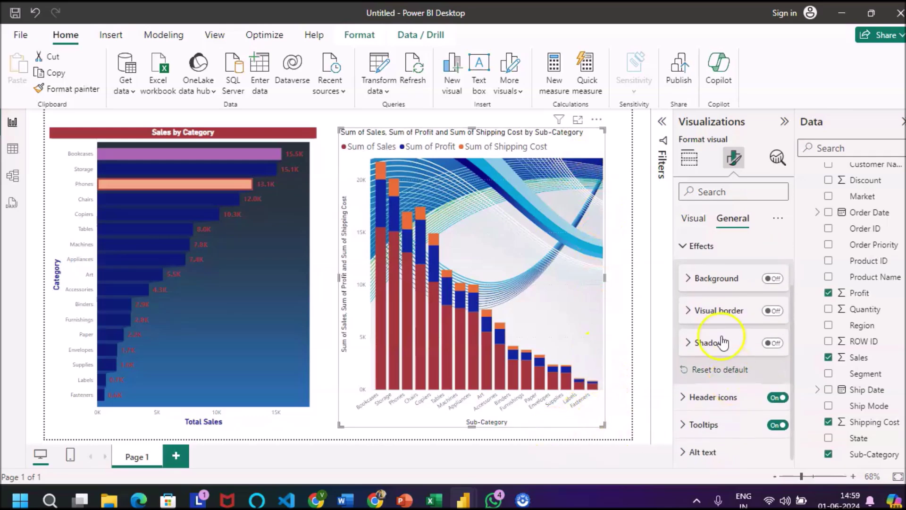
scroll(718, 414, "up", 3)
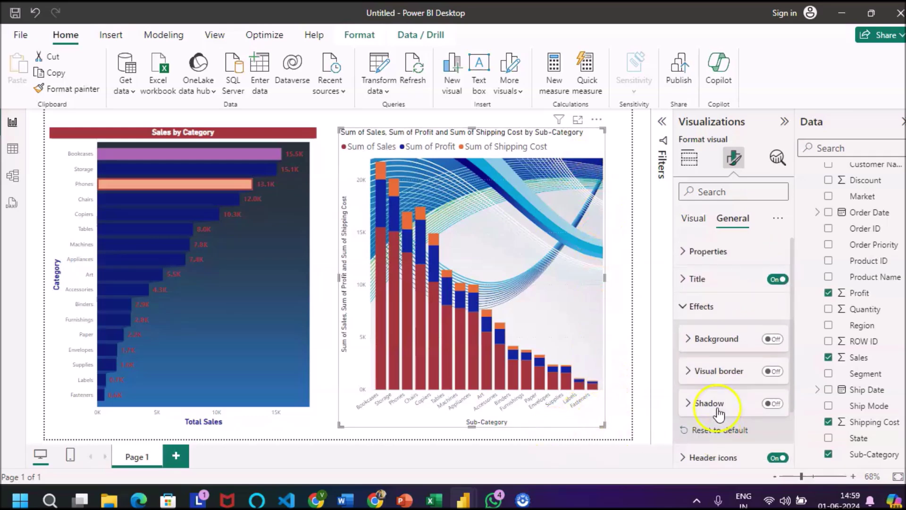
left_click(693, 218)
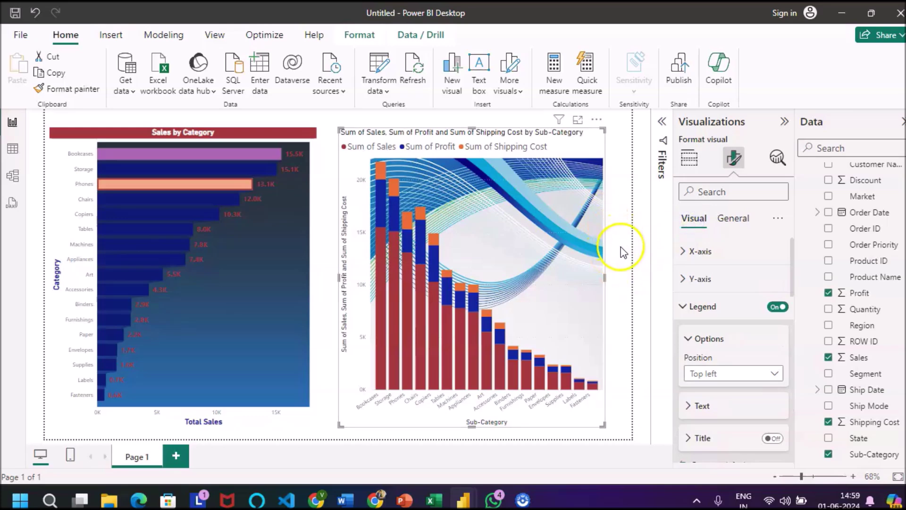
left_click(575, 260)
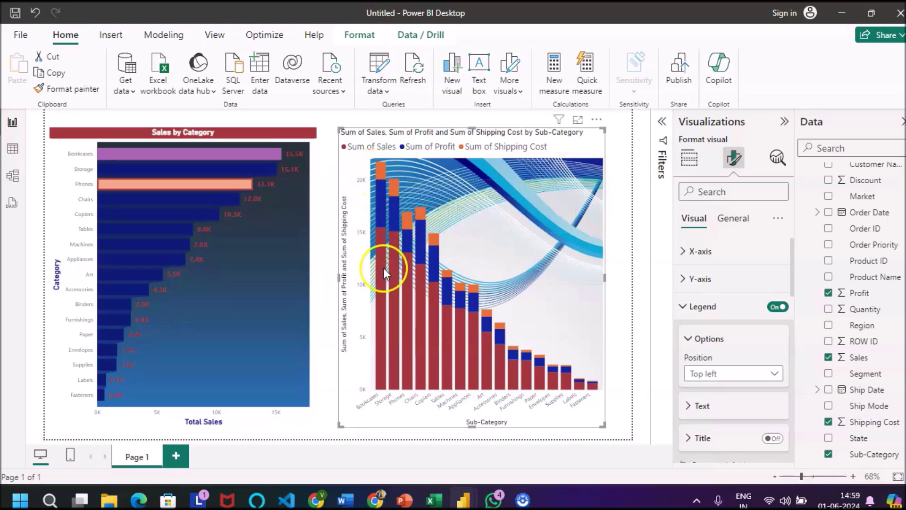
Step: Deselect the column chart and switch to the Column & Bar Chart presentation in PowerPoint
left_click(324, 435)
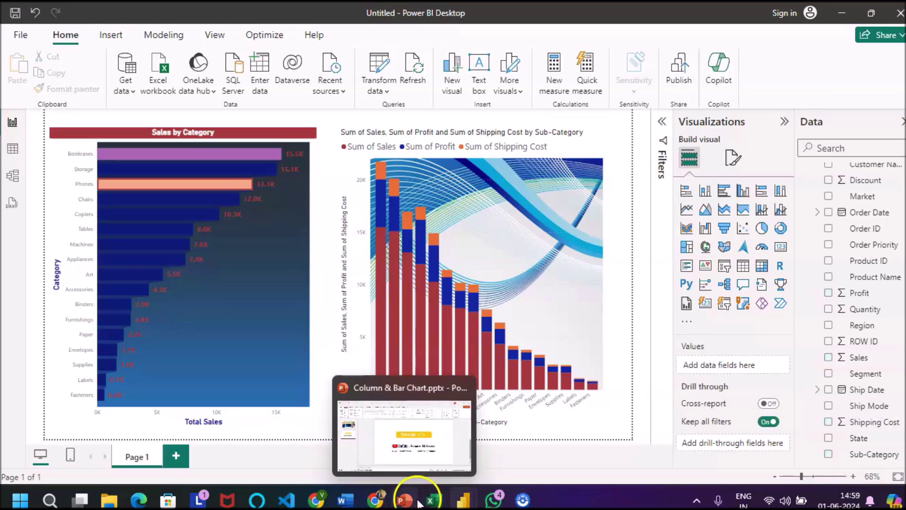
mouse_move(390, 503)
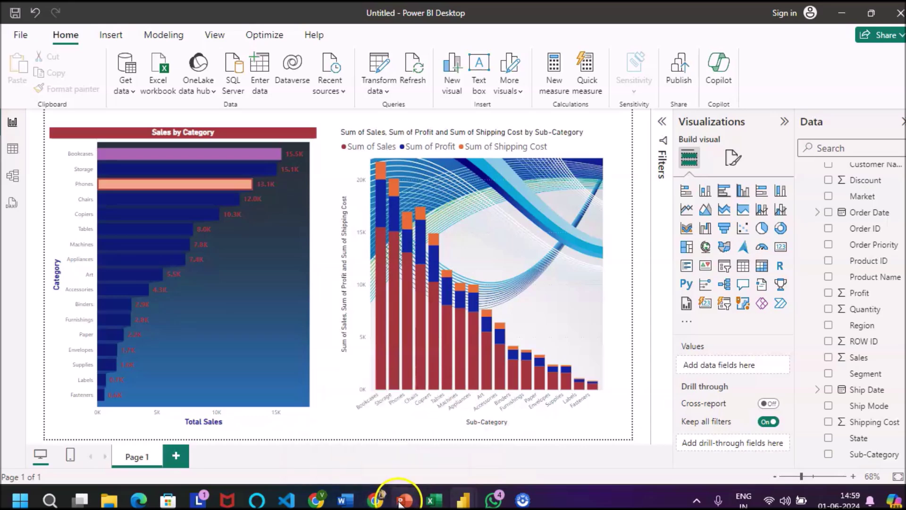
left_click(403, 499)
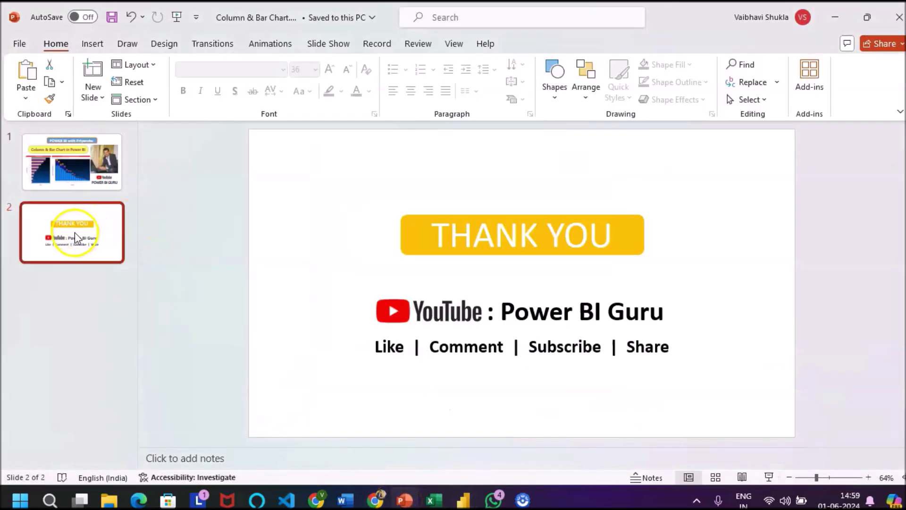